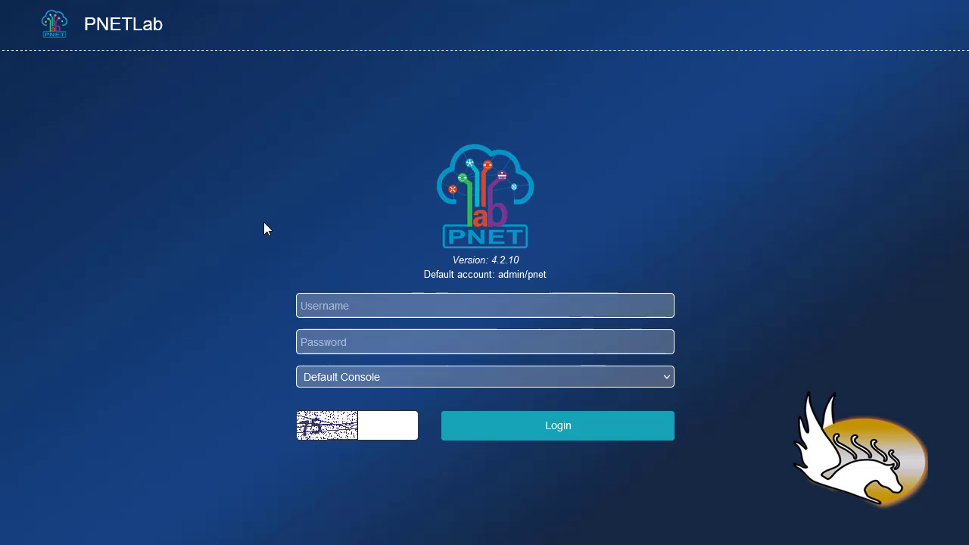
Sign in with the default Admin account, entering its password and the captcha answer
left_click(383, 306)
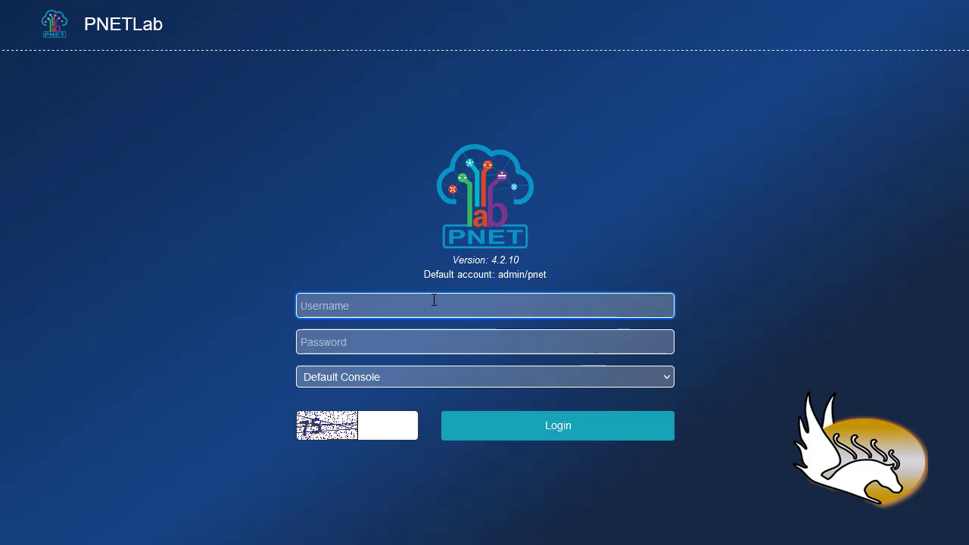
left_click_drag(425, 274, 549, 274)
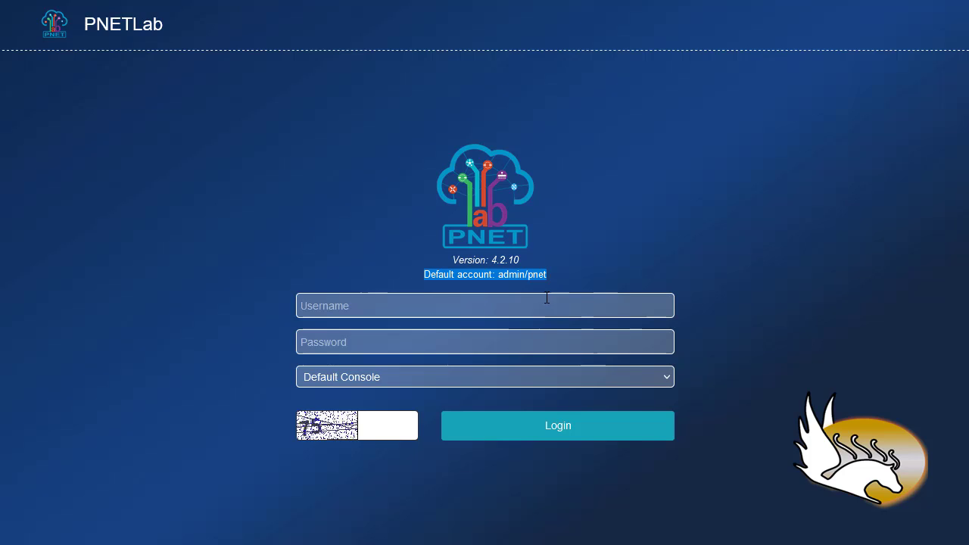
left_click(520, 306)
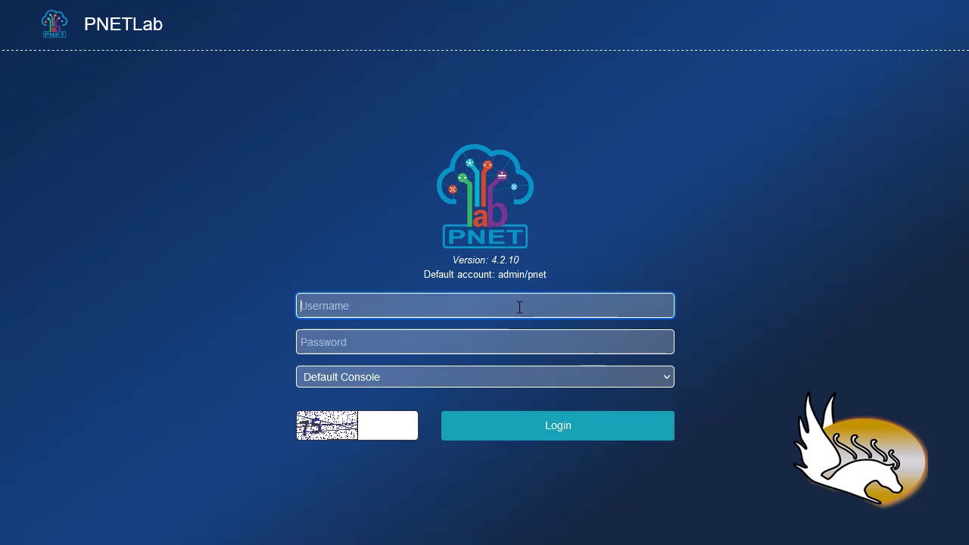
type("Admin")
key("Tab")
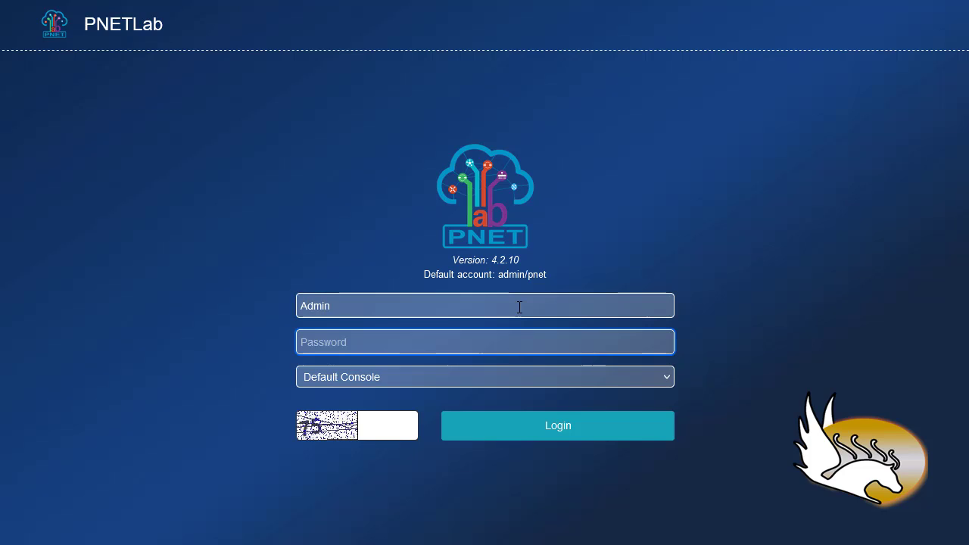
type("pnet")
key("Tab")
key("Tab")
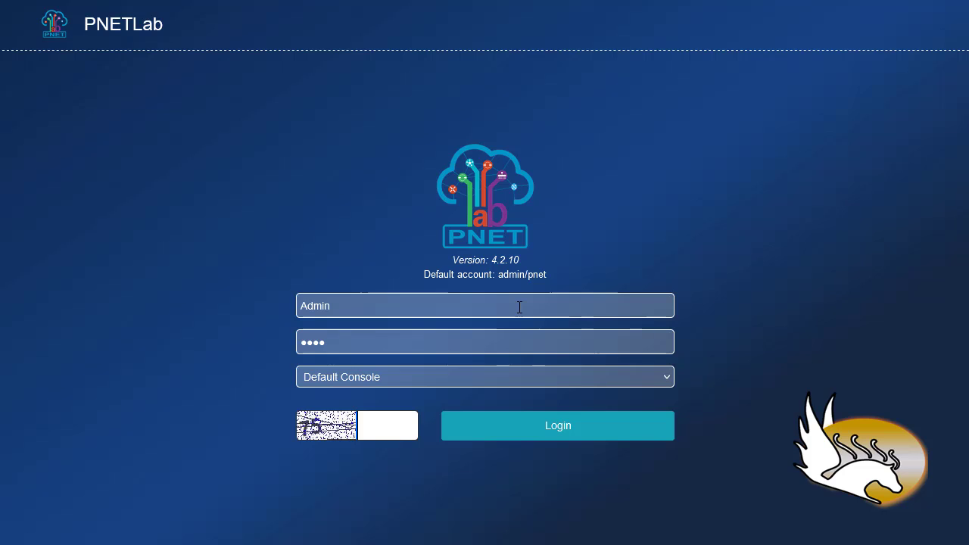
type("75")
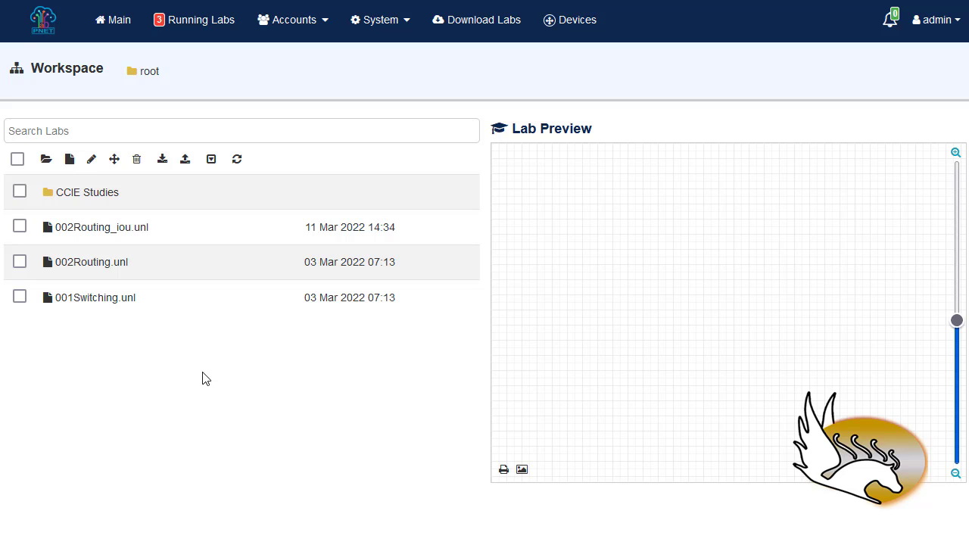
Add a root folder named 'CCNP Labs' and open it
left_click(47, 165)
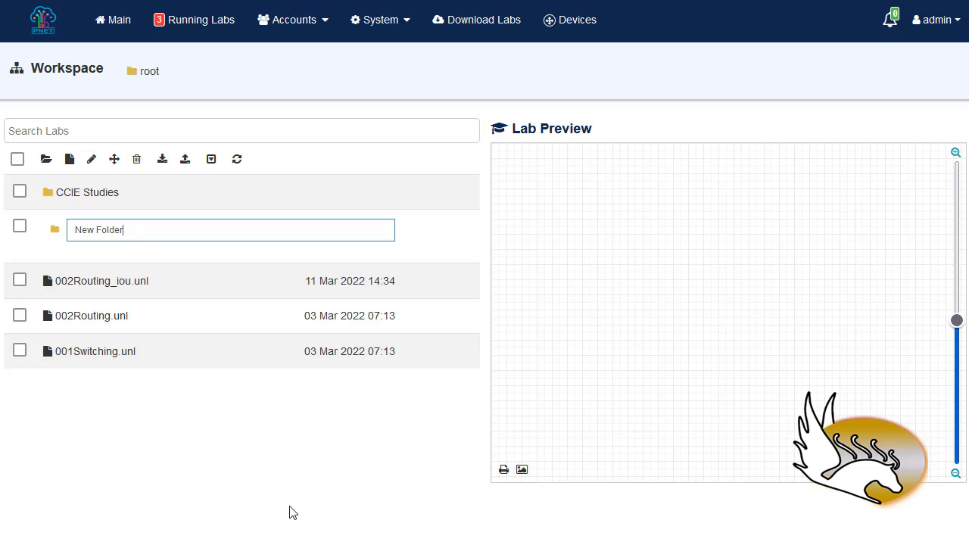
type("CCN")
key("BackSpace")
key("BackSpace")
key("BackSpace")
key("BackSpace")
key("BackSpace")
key("BackSpace")
key("BackSpace")
key("BackSpace")
key("BackSpace")
key("BackSpace")
key("BackSpace")
key("BackSpace")
key("BackSpace")
type("CCNP Lab")
key("Return")
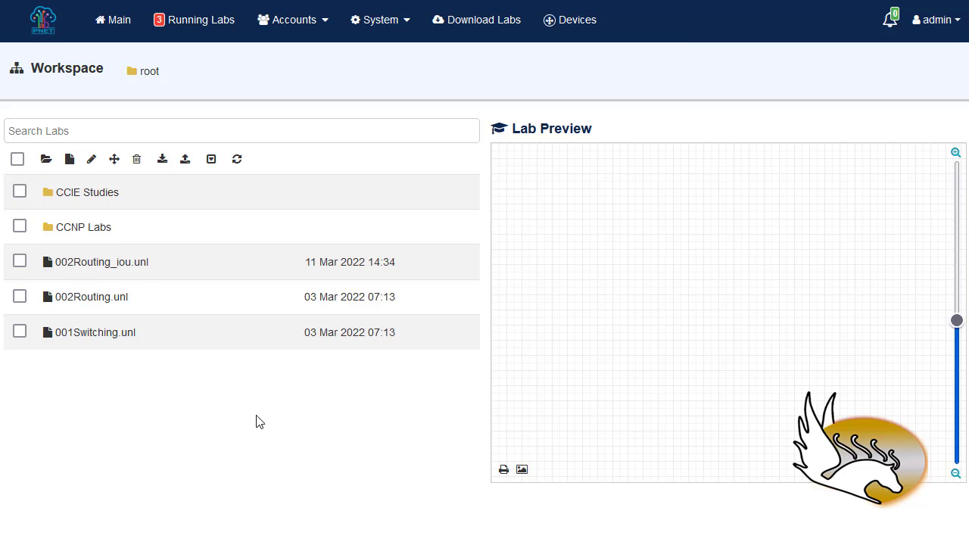
mouse_move(75, 261)
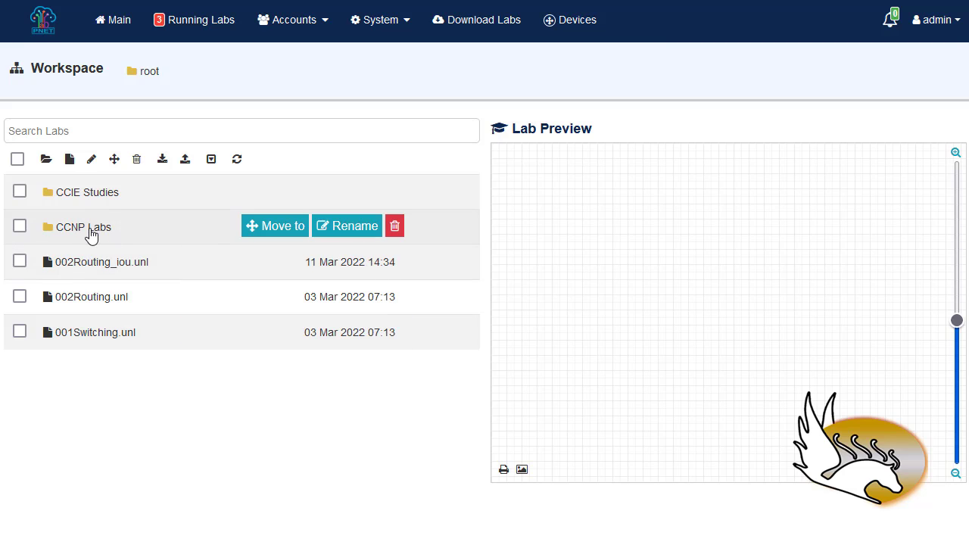
left_click(91, 236)
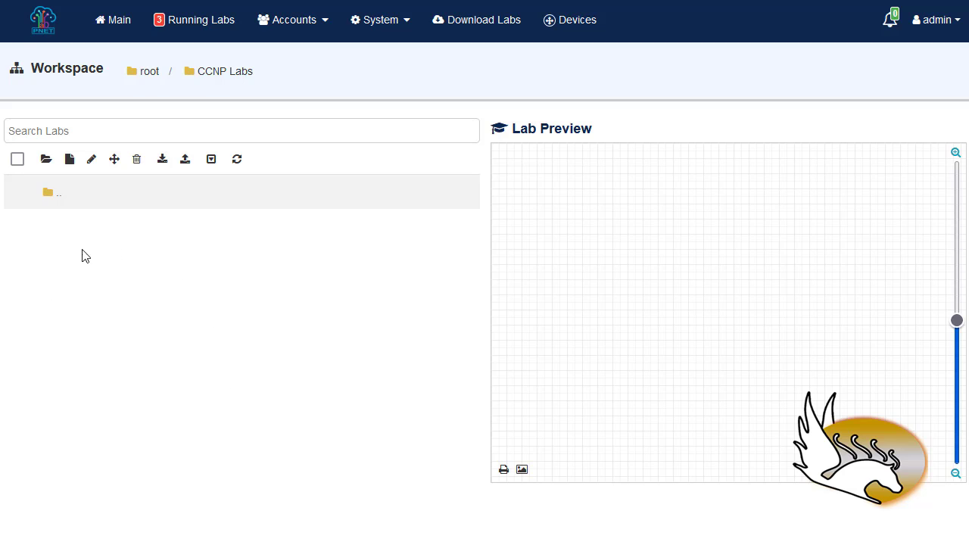
Create a lab named 'lab 1' with the author field filled in
left_click(70, 159)
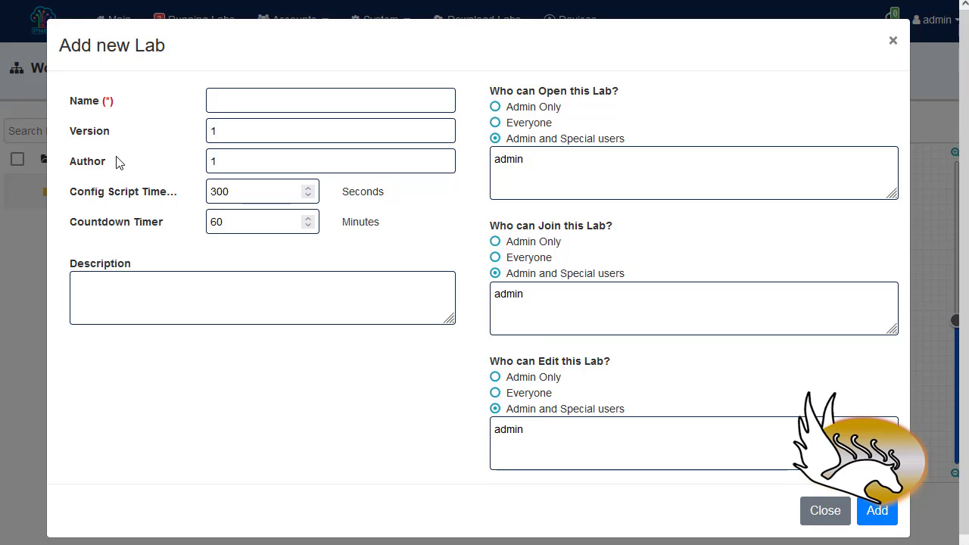
left_click(222, 107)
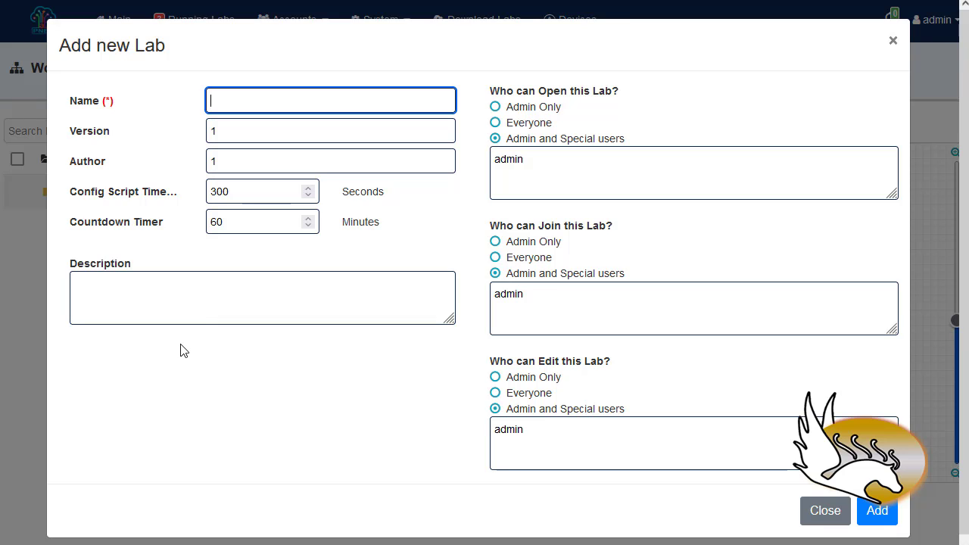
type("lab 1")
double_click(217, 134)
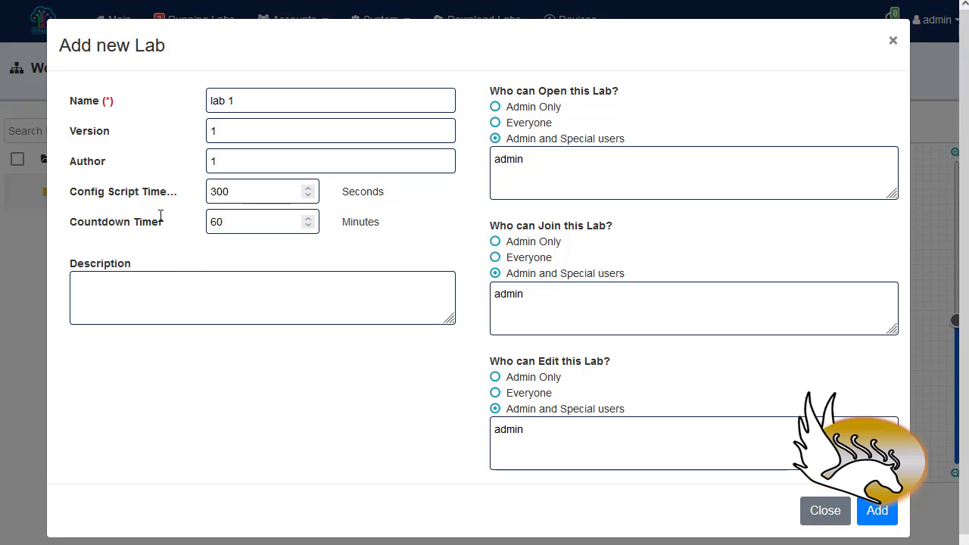
double_click(231, 167)
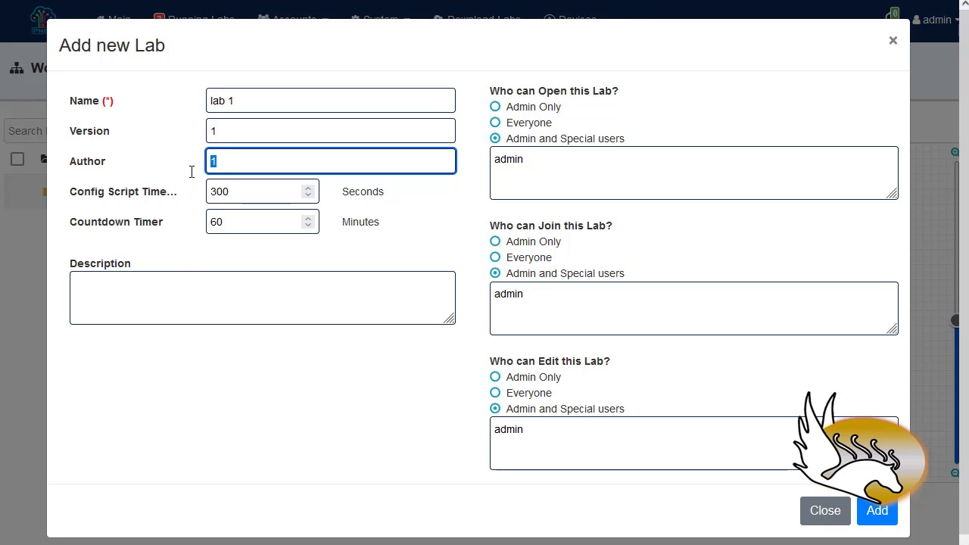
type("Alex")
left_click(874, 522)
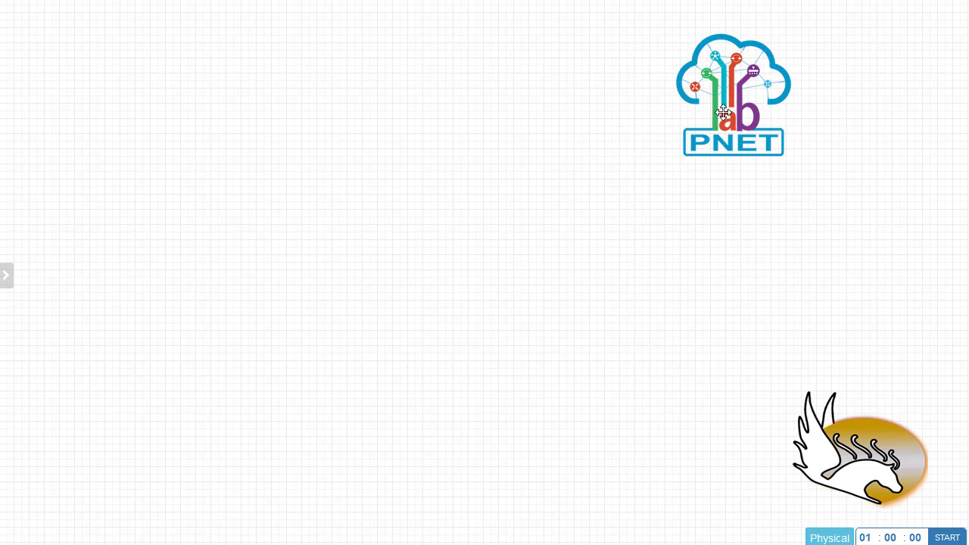
Delete the PNET logo from the lab canvas
left_click_drag(727, 99, 614, 130)
right_click(613, 130)
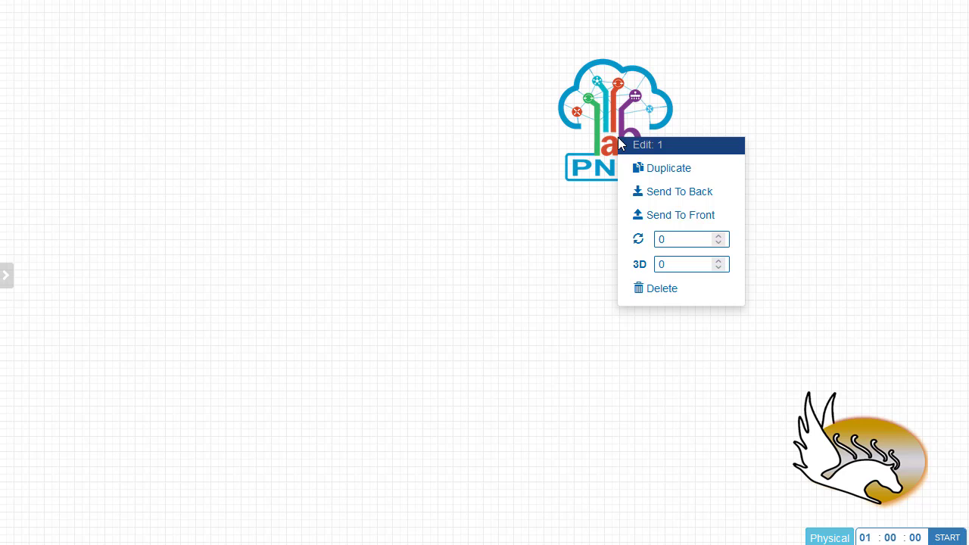
left_click(672, 289)
key("Return")
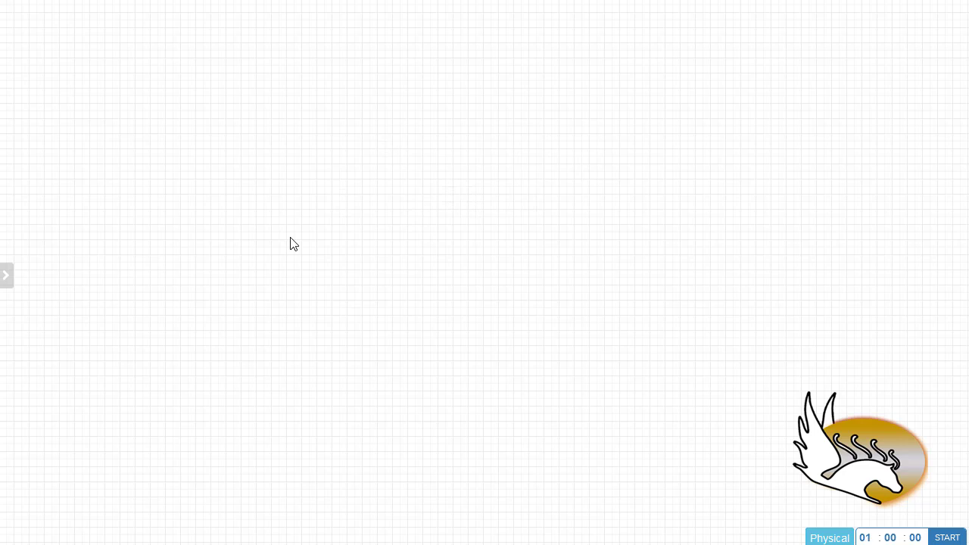
Open the Add a New Node dialog from the Add an Object menu
right_click(190, 63)
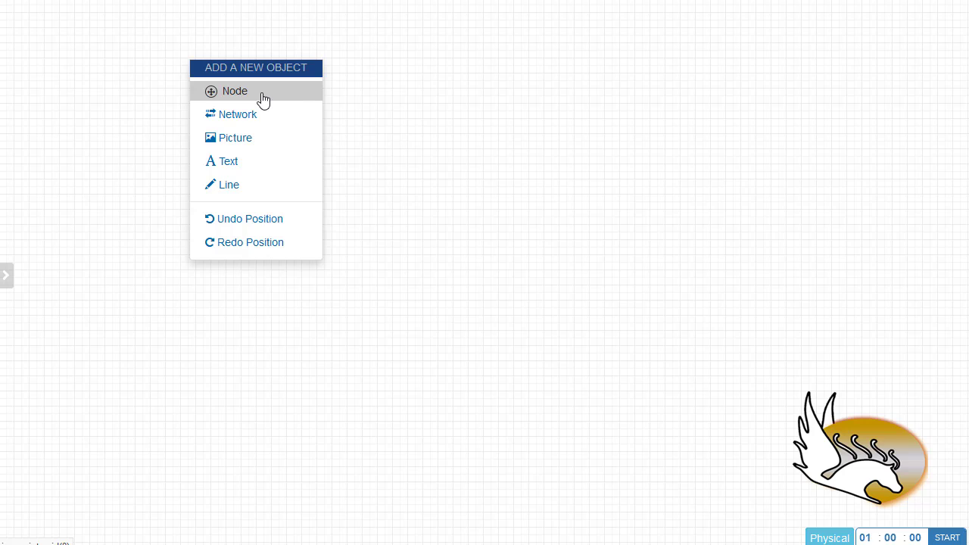
left_click(164, 88)
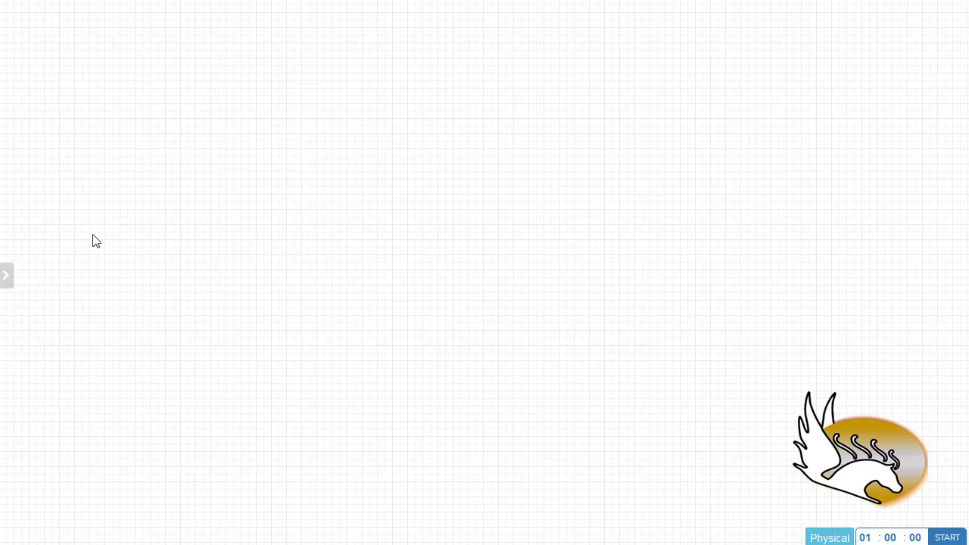
mouse_move(12, 279)
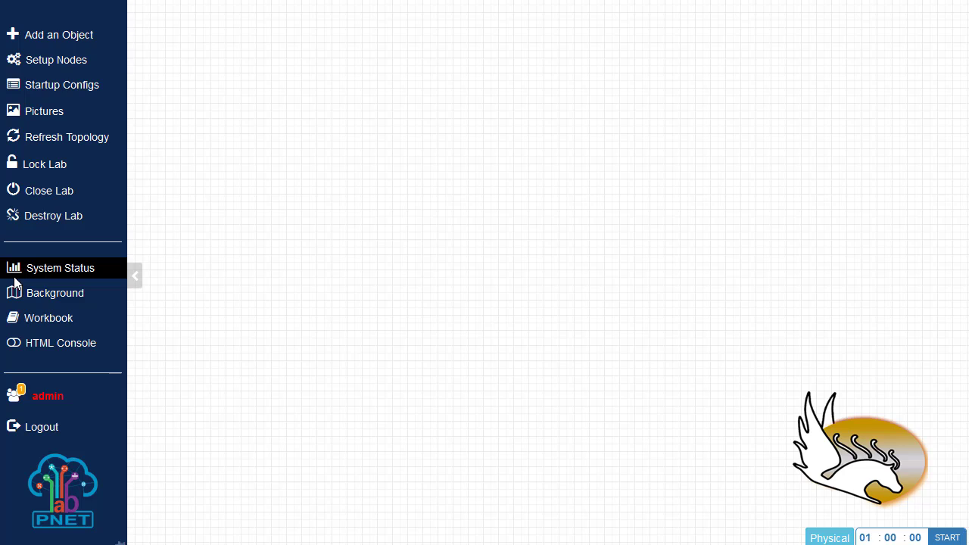
left_click(64, 39)
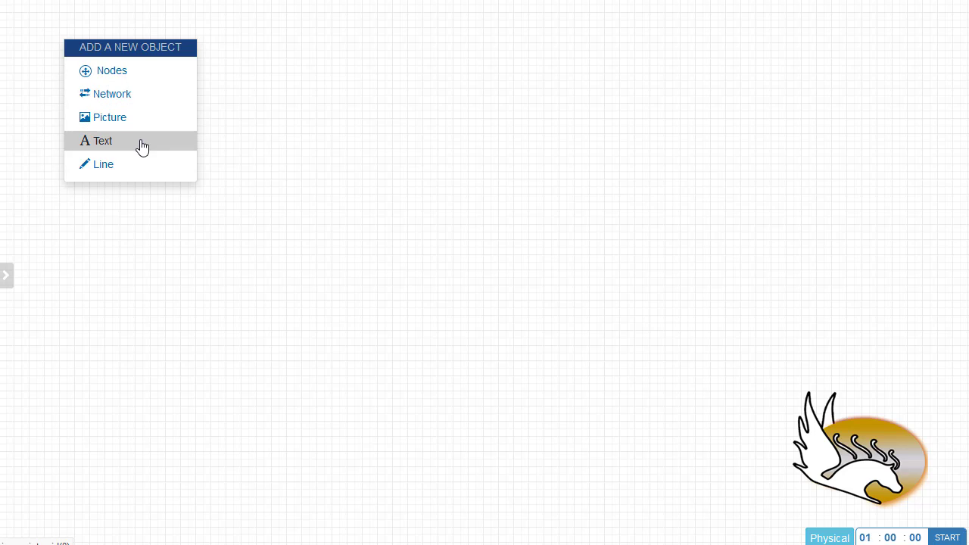
left_click(125, 76)
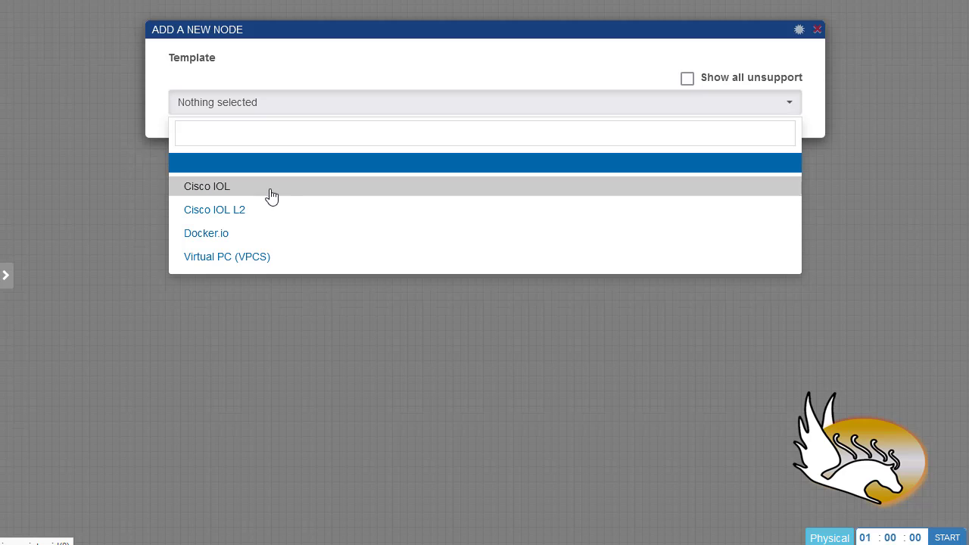
Browse the template list, including unsupported templates, and keep Cisco IOL selected
left_click(232, 196)
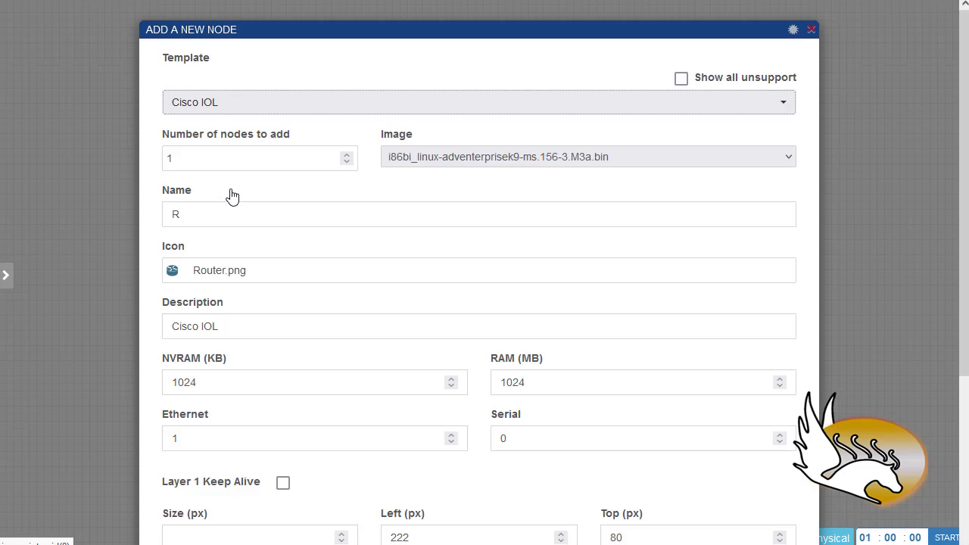
scroll(247, 262, "down", 3)
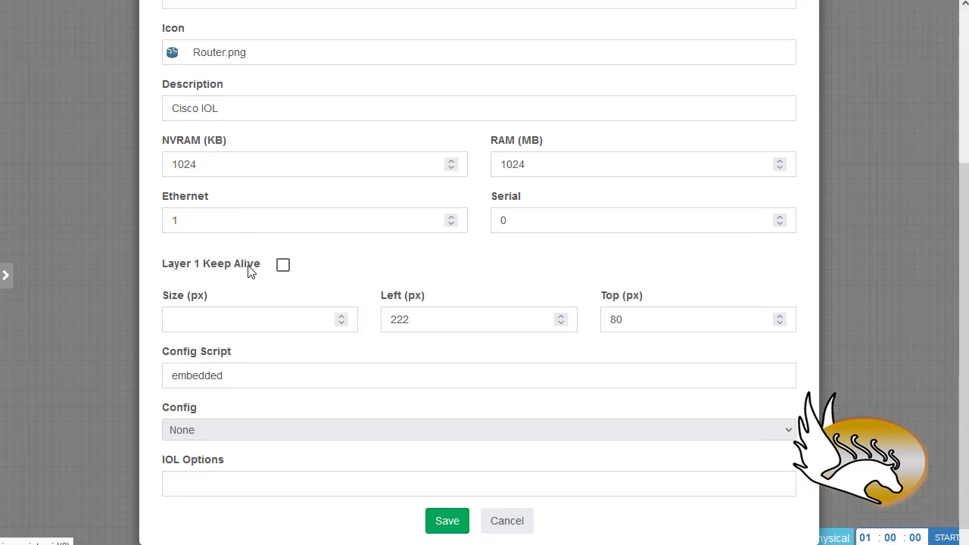
scroll(248, 274, "up", 3)
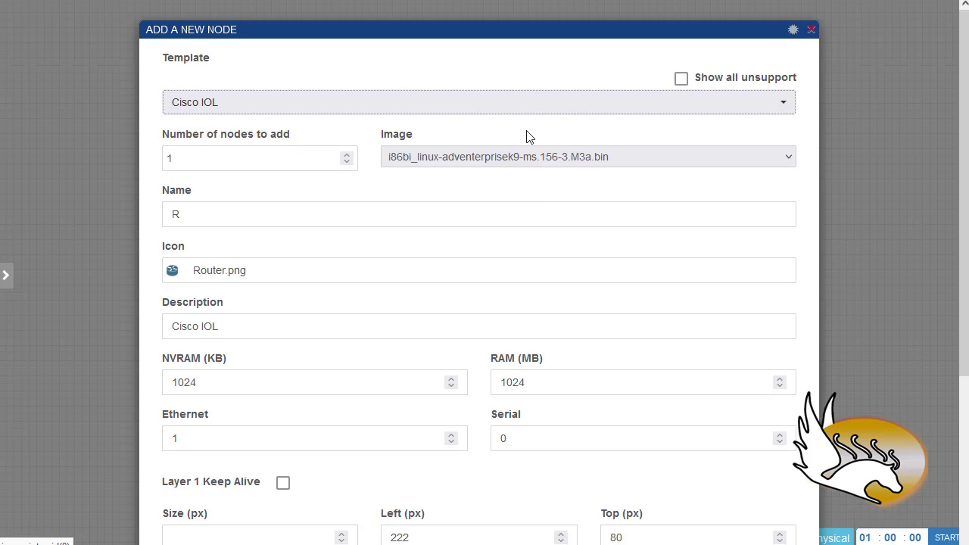
left_click(681, 79)
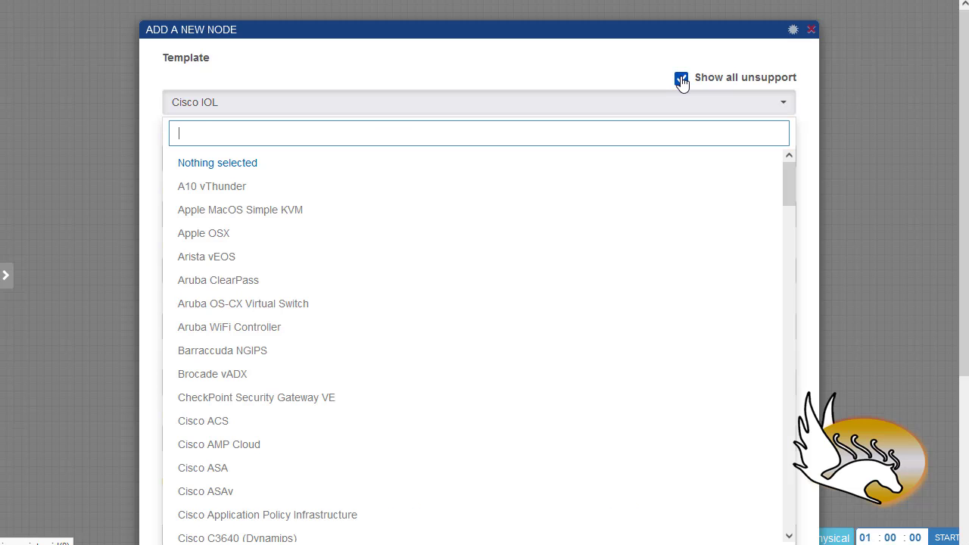
left_click_drag(788, 191, 774, 262)
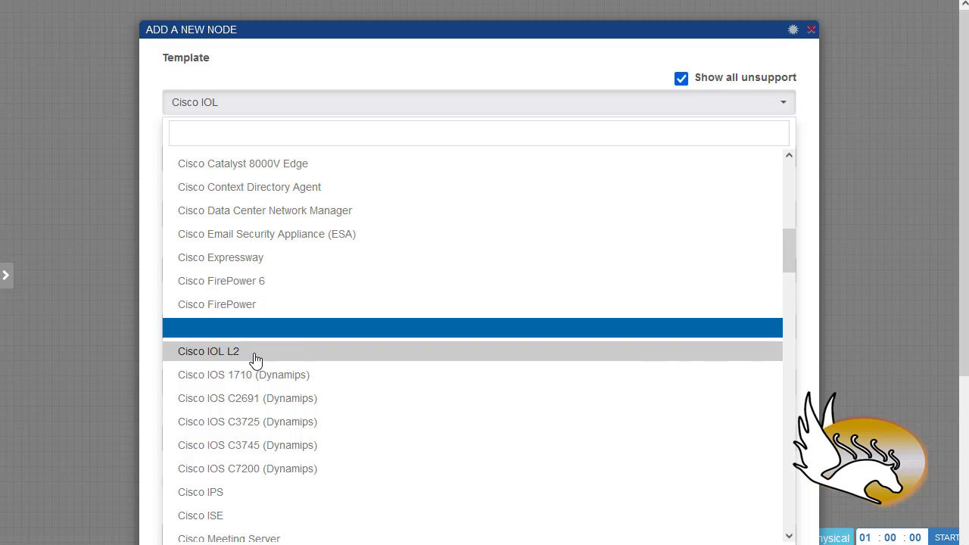
scroll(389, 363, "down", 15)
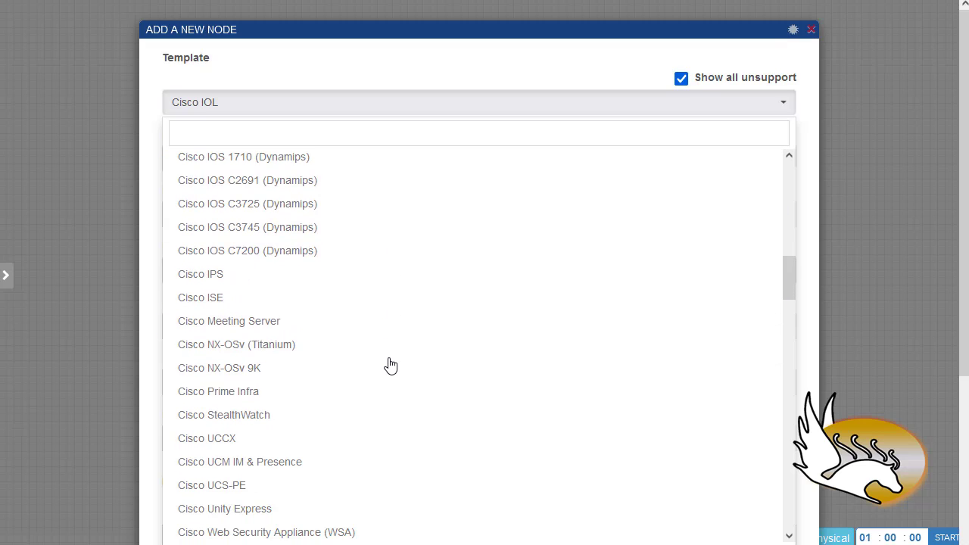
scroll(515, 341, "up", 15)
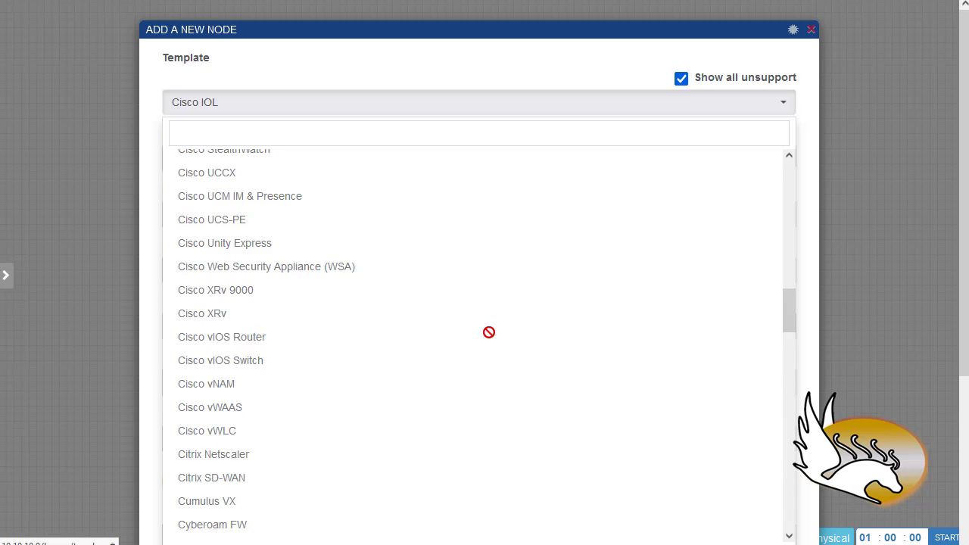
scroll(486, 332, "up", 4)
scroll(440, 356, "down", 4)
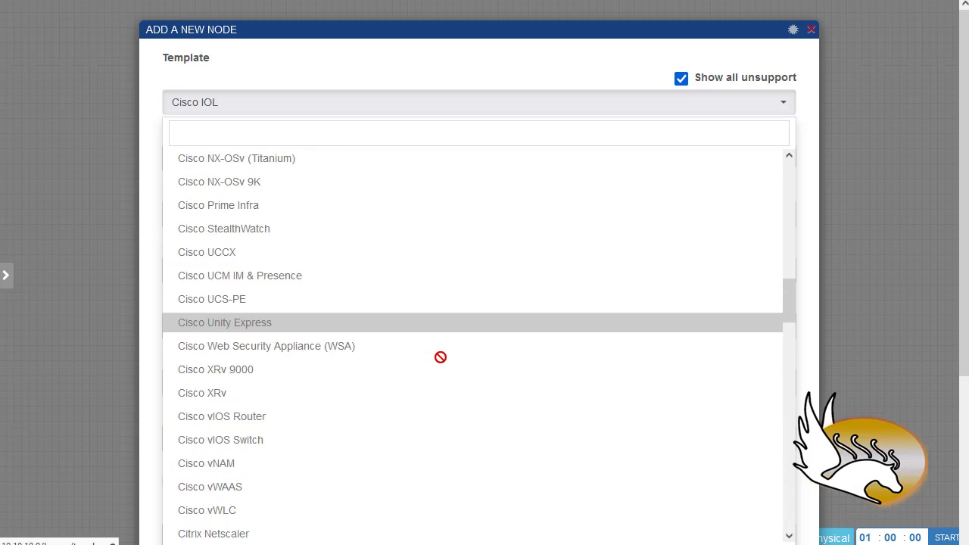
left_click(227, 103)
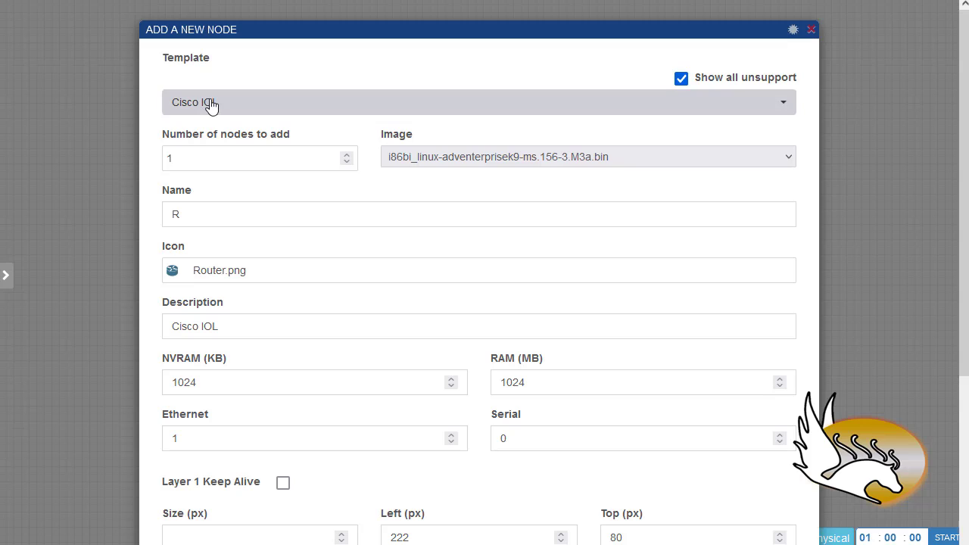
left_click(760, 165)
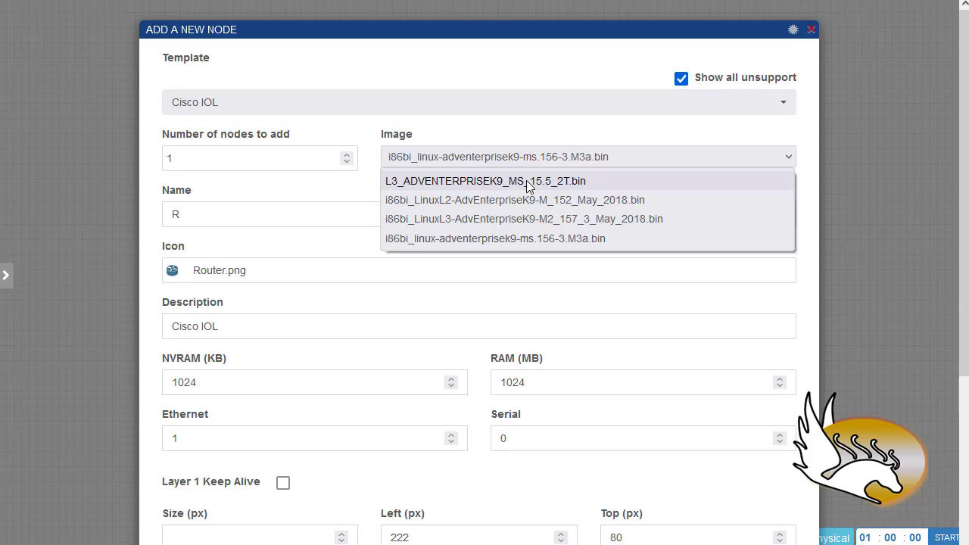
Choose the L3_ADVENTERPRISEK9_MS_15.5_2T.bin image and set 5 nodes, keeping name prefix R
left_click(577, 189)
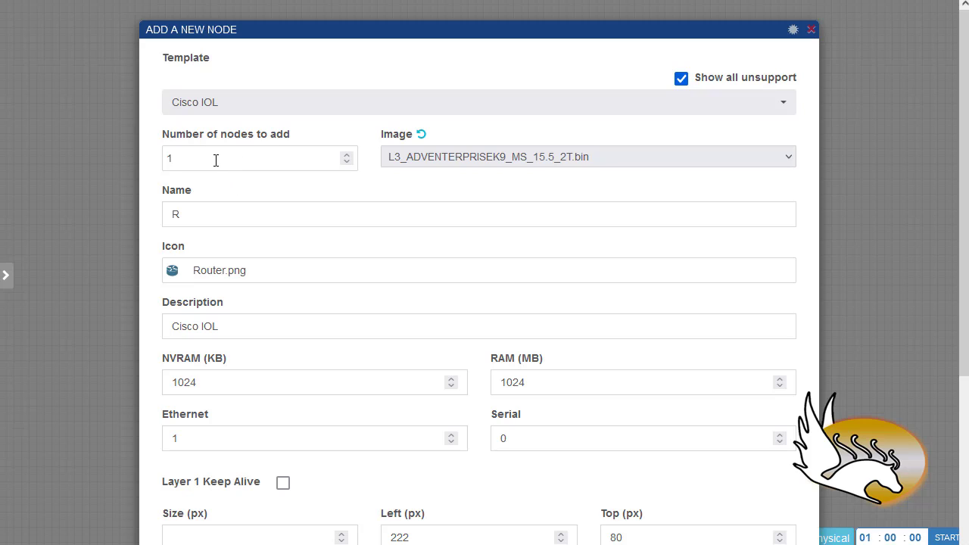
left_click_drag(216, 161, 151, 160)
left_click_drag(199, 158, 148, 157)
left_click(206, 208)
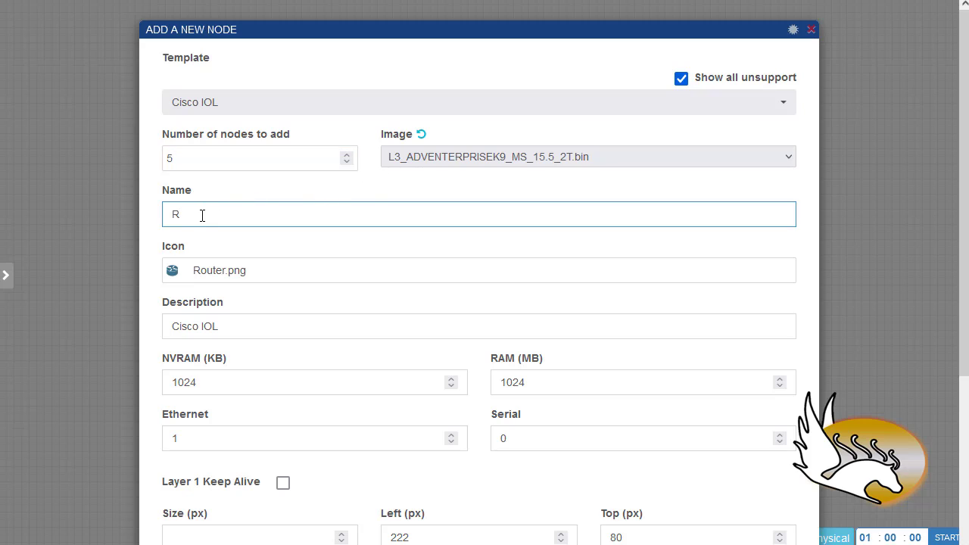
left_click_drag(176, 216, 152, 253)
scroll(425, 157, "down", 1)
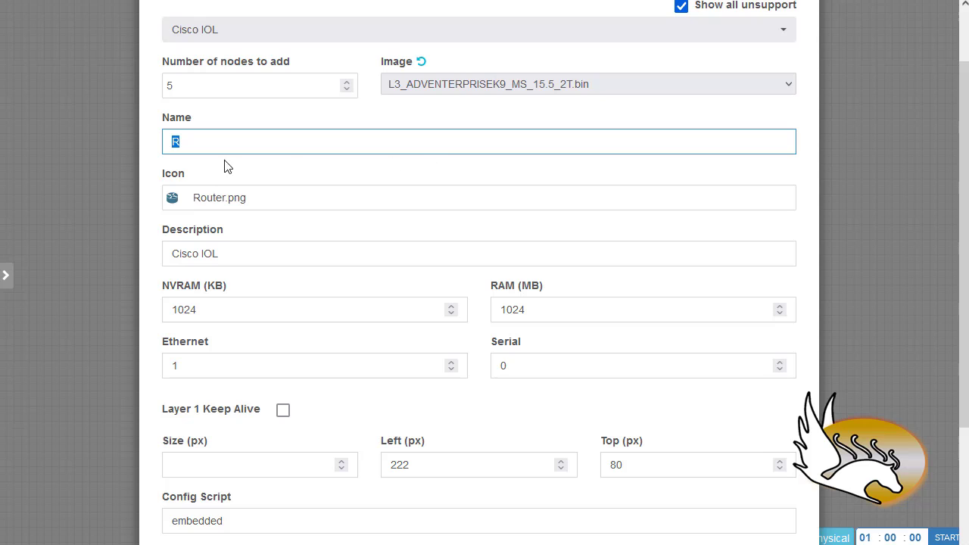
Page through the device icons and pick Router.png
left_click(308, 203)
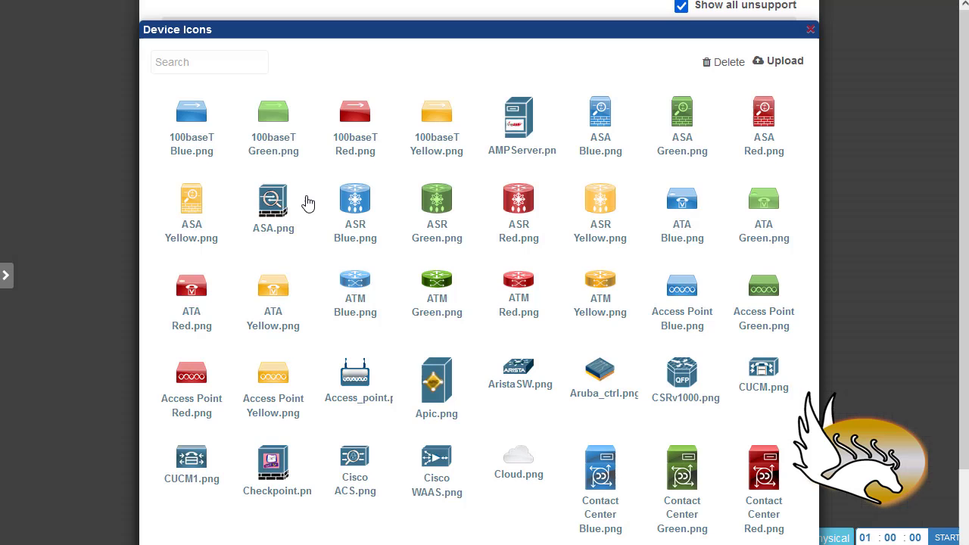
scroll(274, 318, "down", 1)
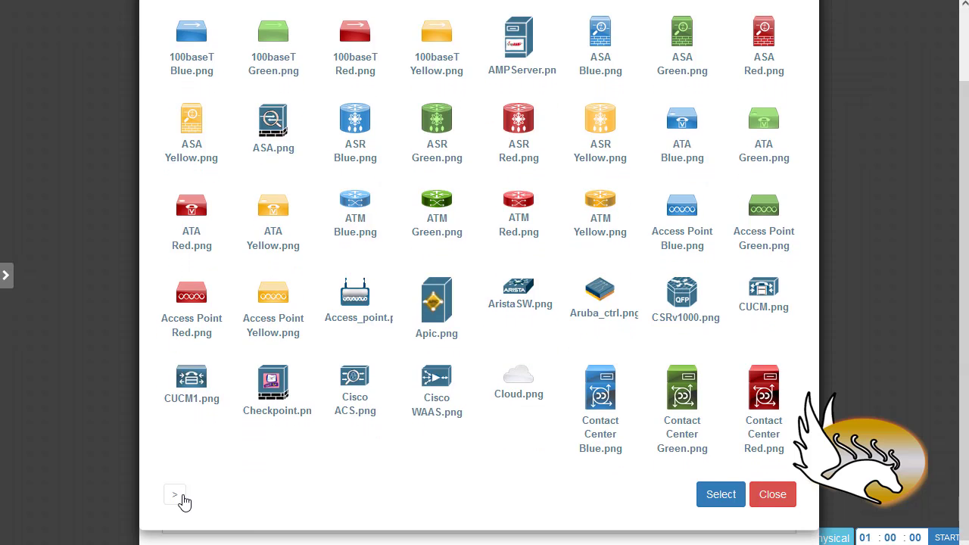
left_click(182, 501)
left_click(197, 512)
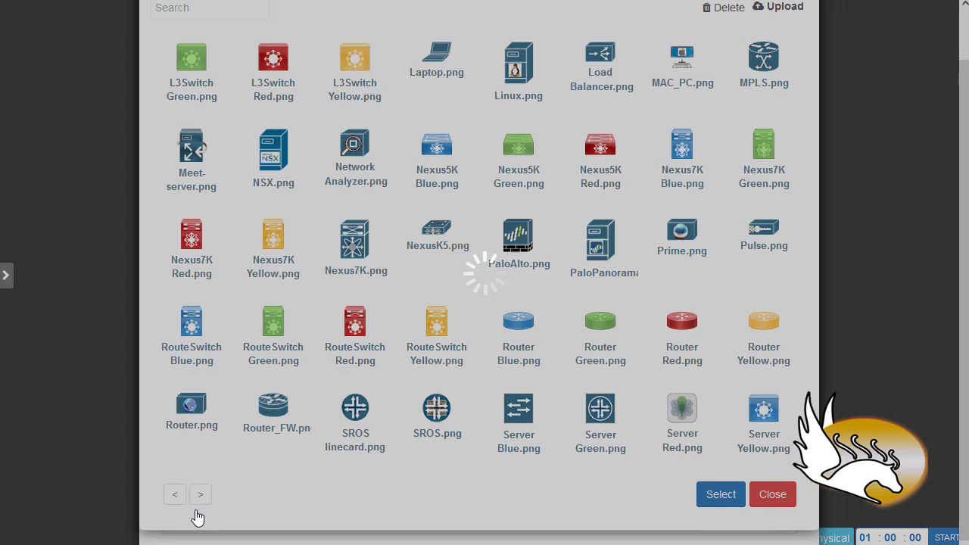
left_click(201, 524)
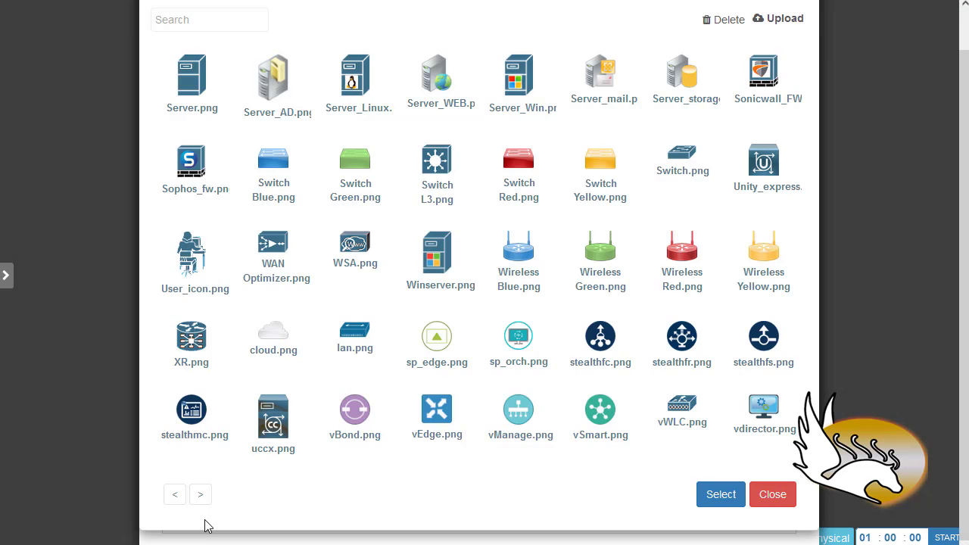
left_click(201, 497)
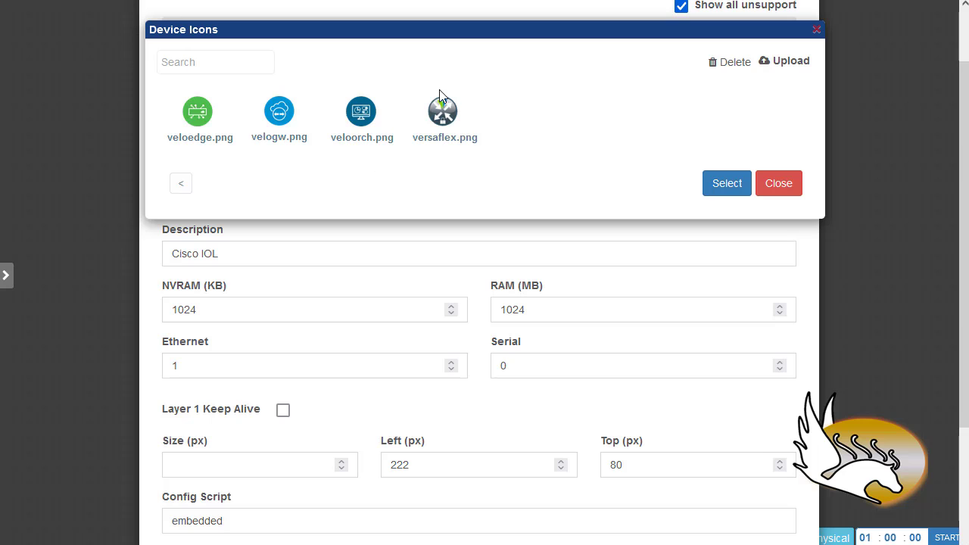
left_click(183, 187)
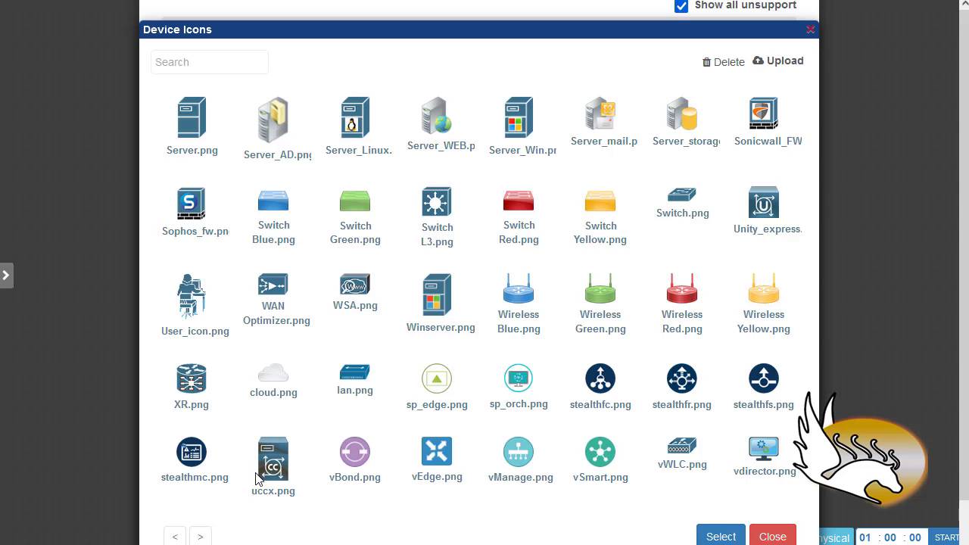
left_click(175, 536)
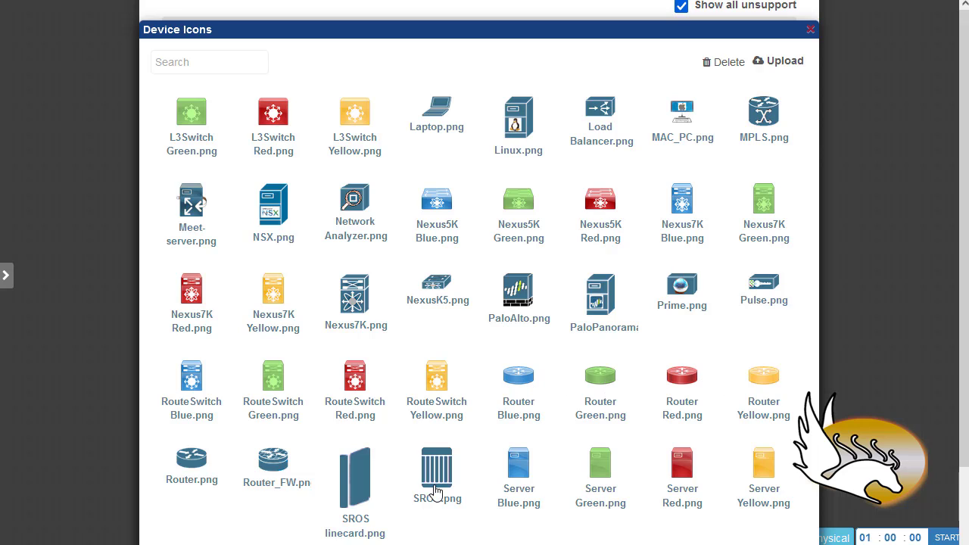
left_click(199, 470)
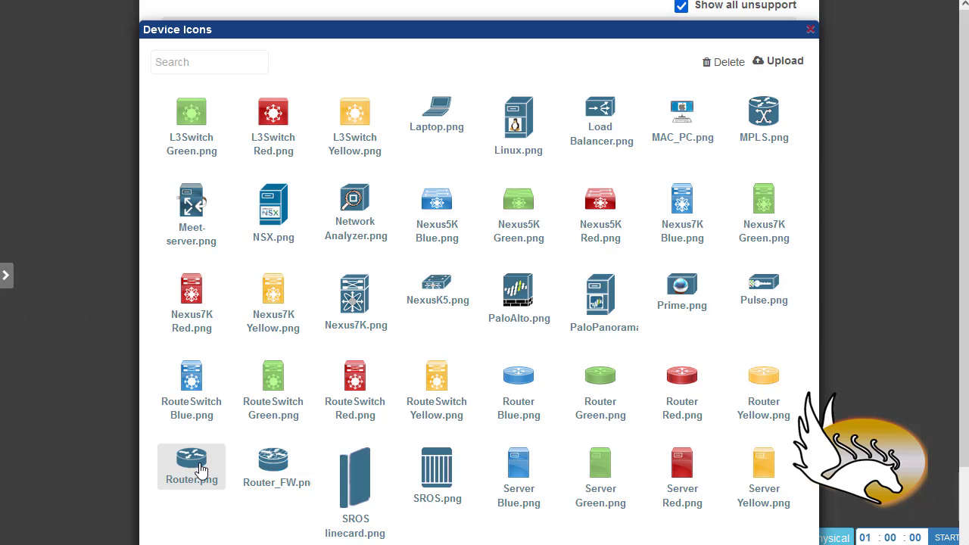
scroll(617, 484, "down", 1)
Apply the Router.png icon and leave NVRAM and RAM at 1024
left_click(728, 495)
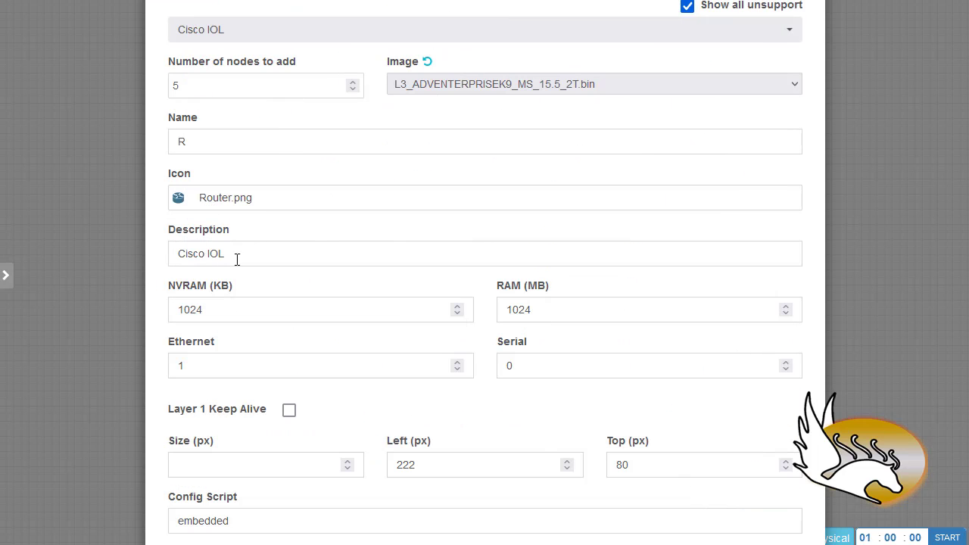
left_click_drag(247, 259, 126, 263)
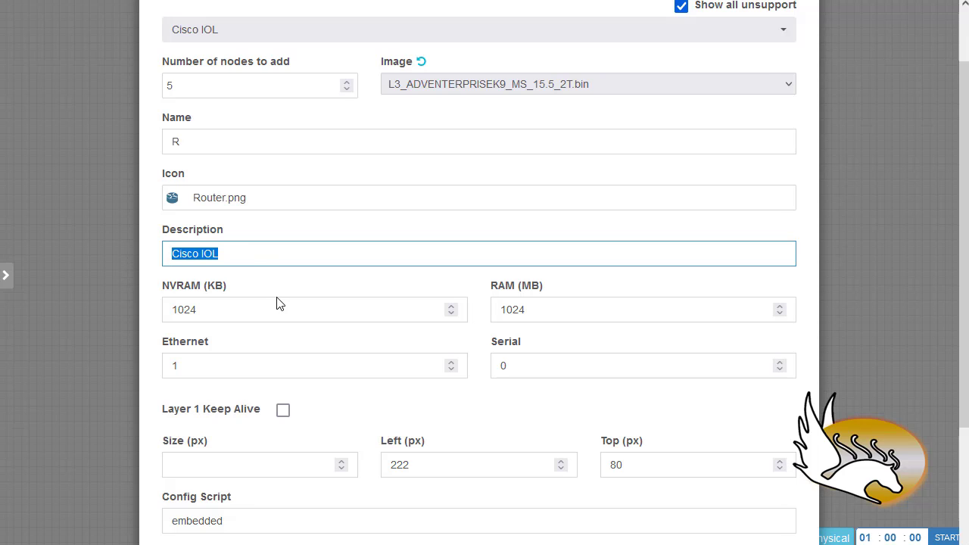
scroll(277, 303, "down", 1)
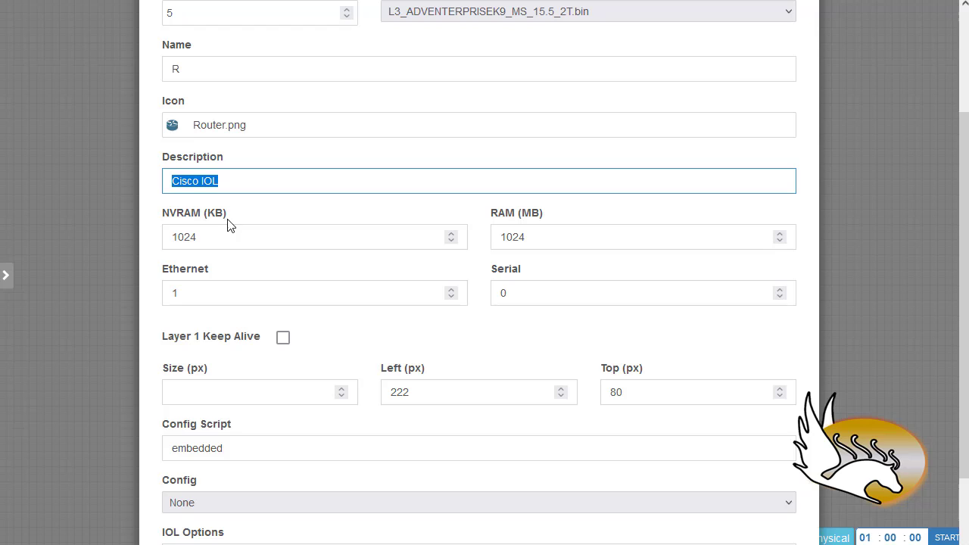
double_click(221, 236)
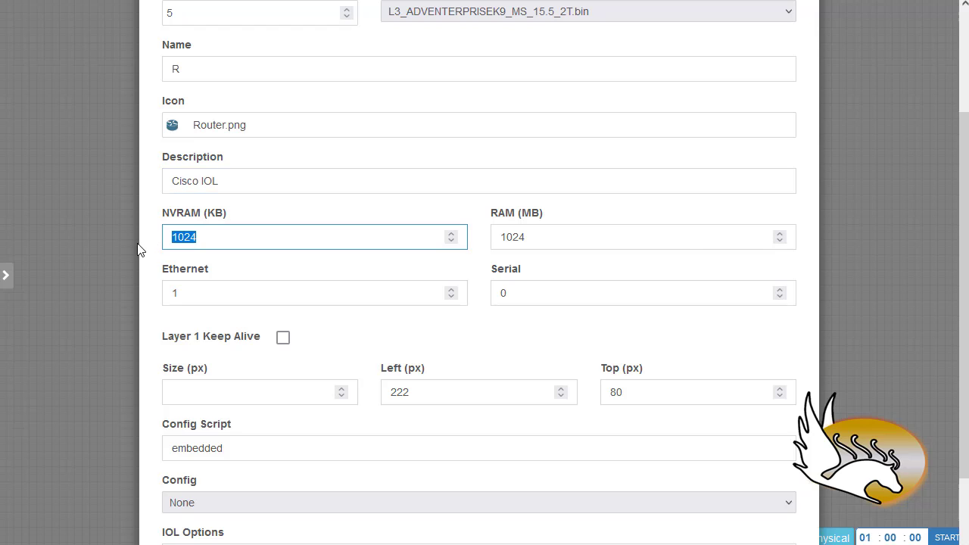
double_click(553, 236)
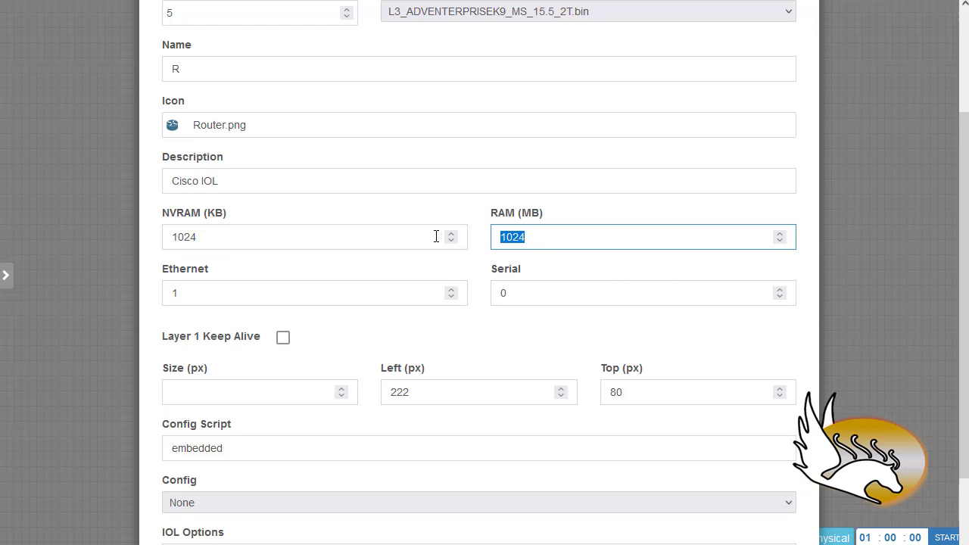
left_click(540, 260)
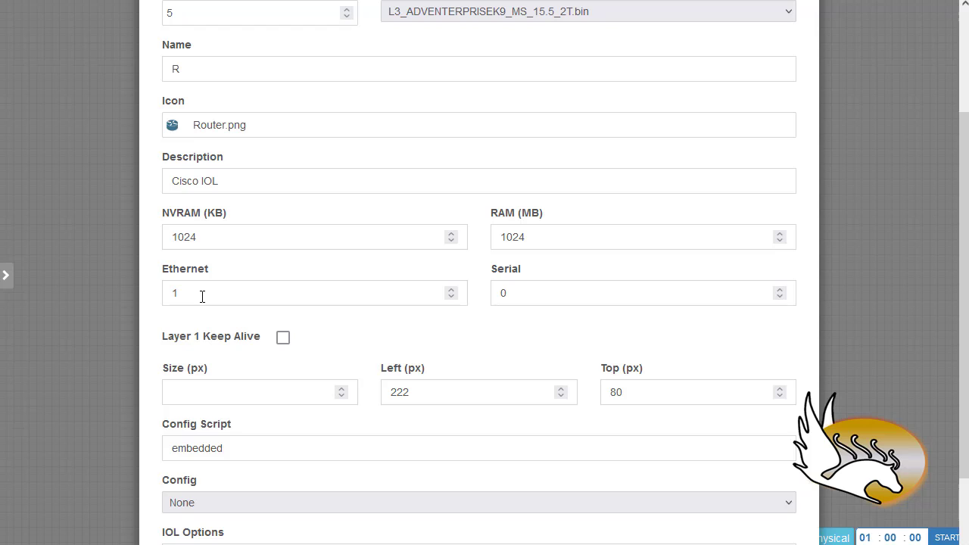
Set the Serial port count to 1 and enable Layer 1 Keep Alive
double_click(203, 296)
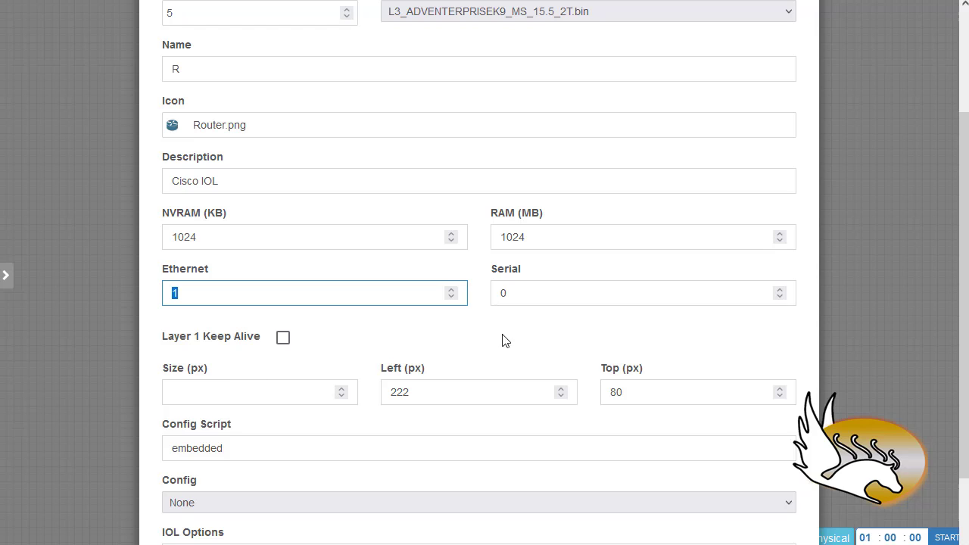
key("Tab")
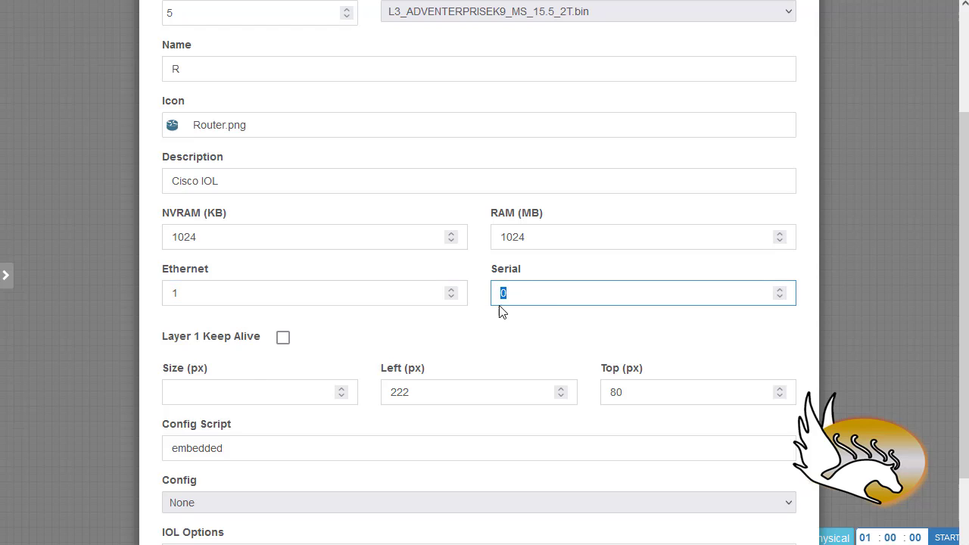
type("1")
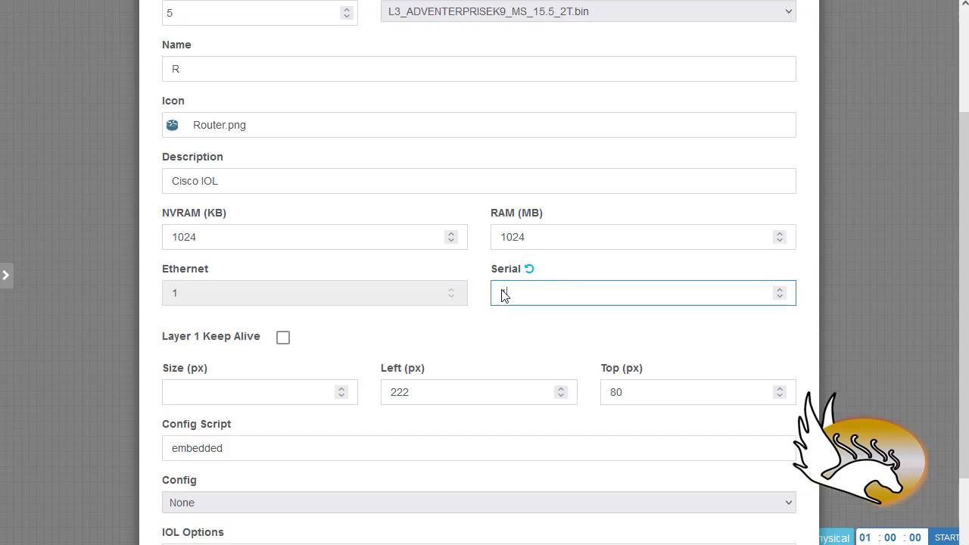
left_click(283, 337)
left_click(216, 285)
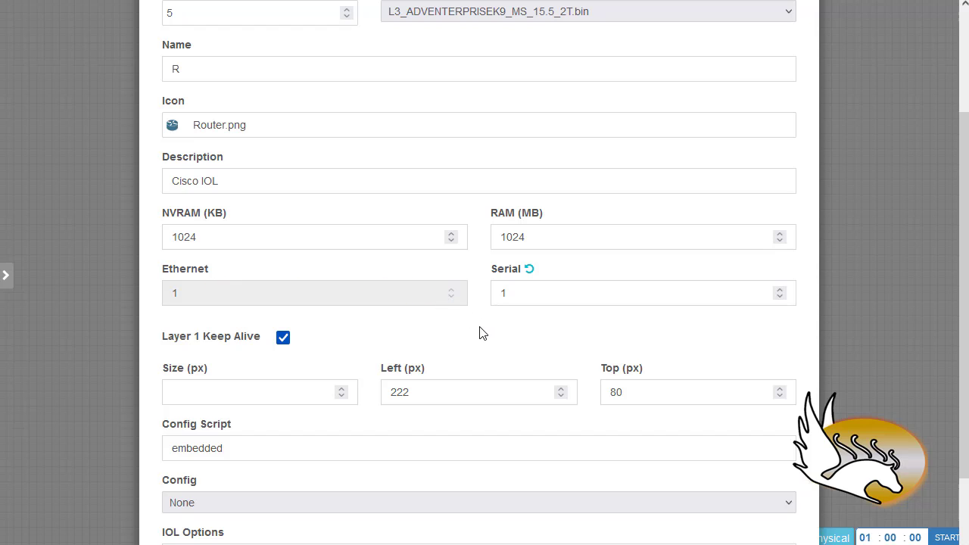
scroll(481, 333, "down", 1)
scroll(417, 238, "down", 1)
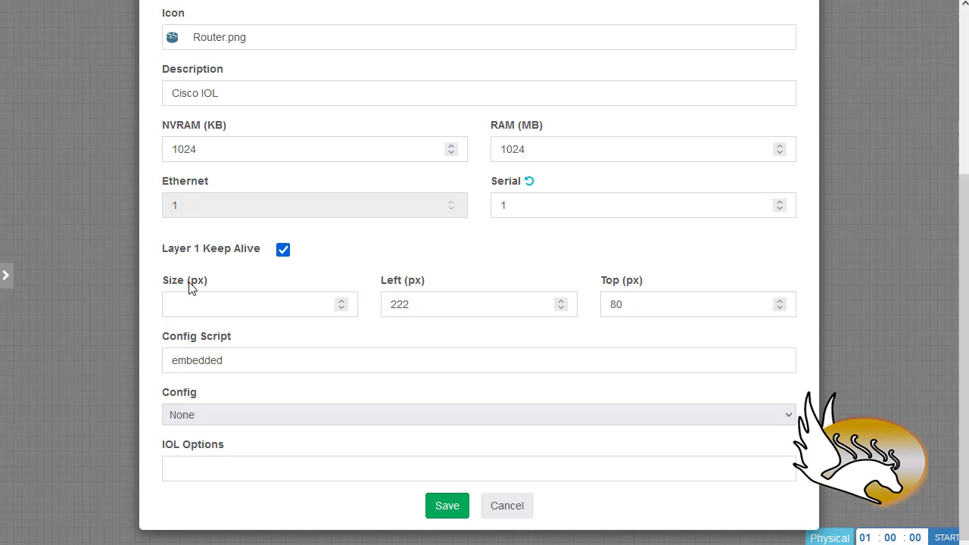
Set icon size 100, keep startup config None, and save routers R1–R5
mouse_move(212, 280)
left_mouse_down()
mouse_move(176, 276)
mouse_move(206, 276)
left_mouse_up()
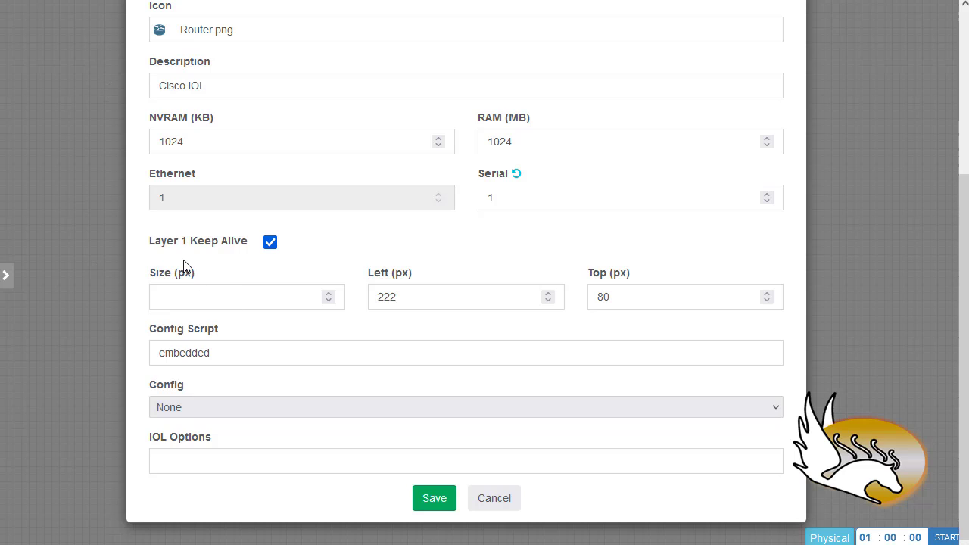
left_click(183, 301)
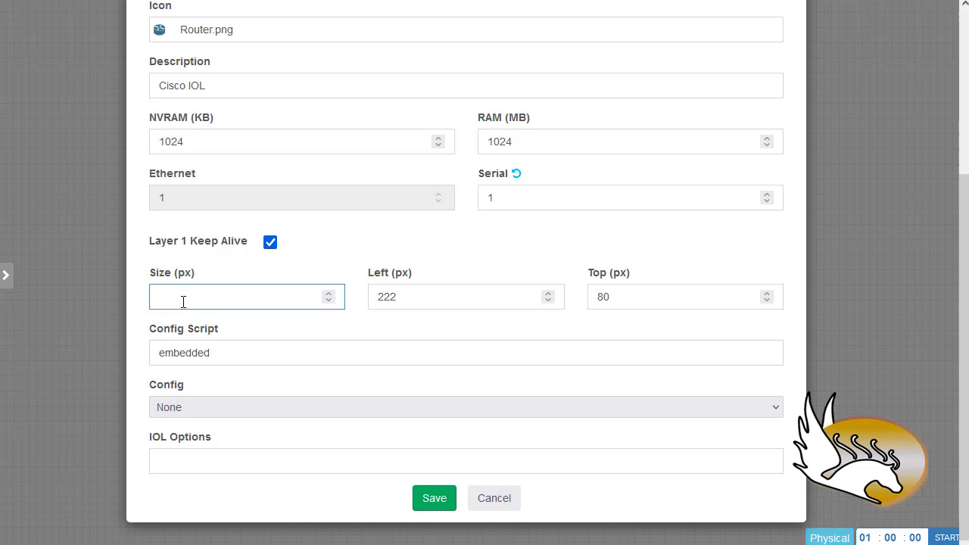
type("100")
double_click(390, 297)
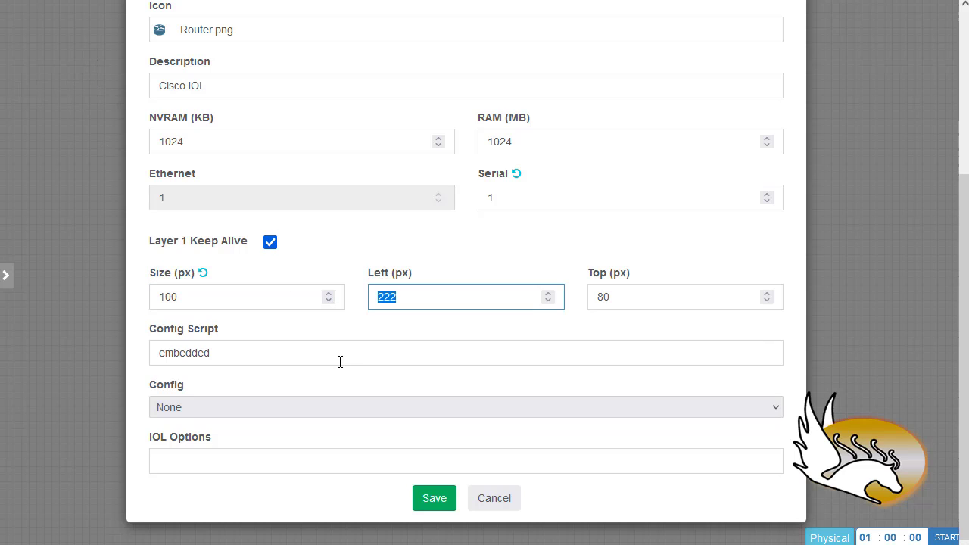
double_click(620, 296)
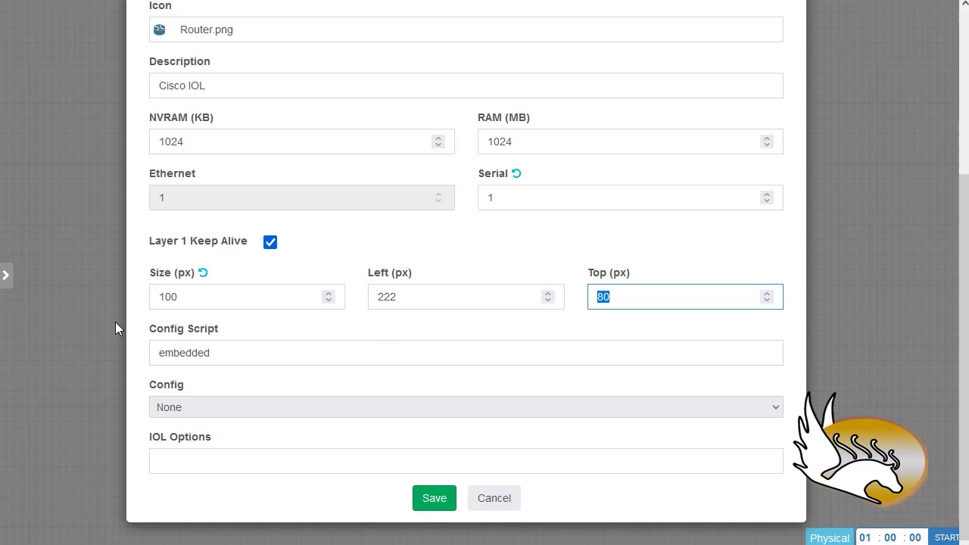
left_click(184, 408)
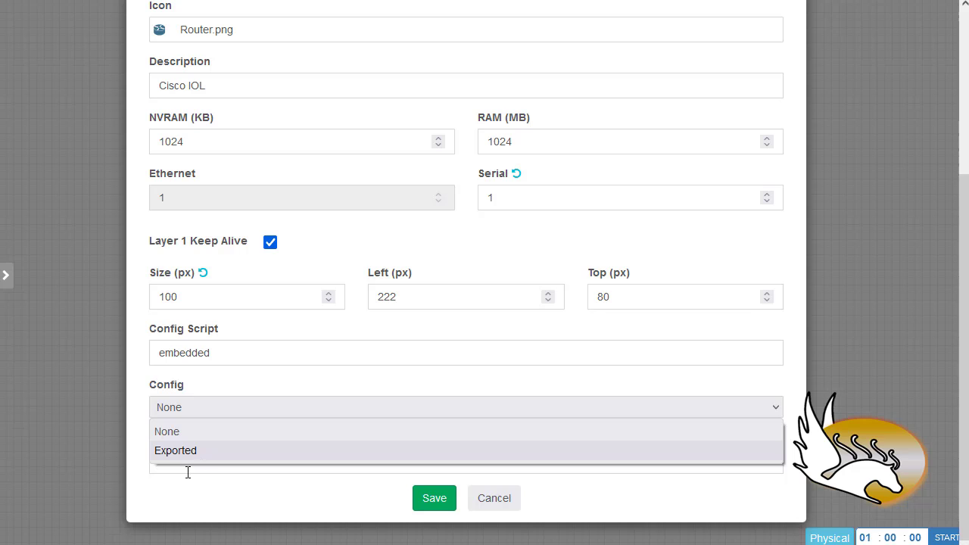
left_click(190, 490)
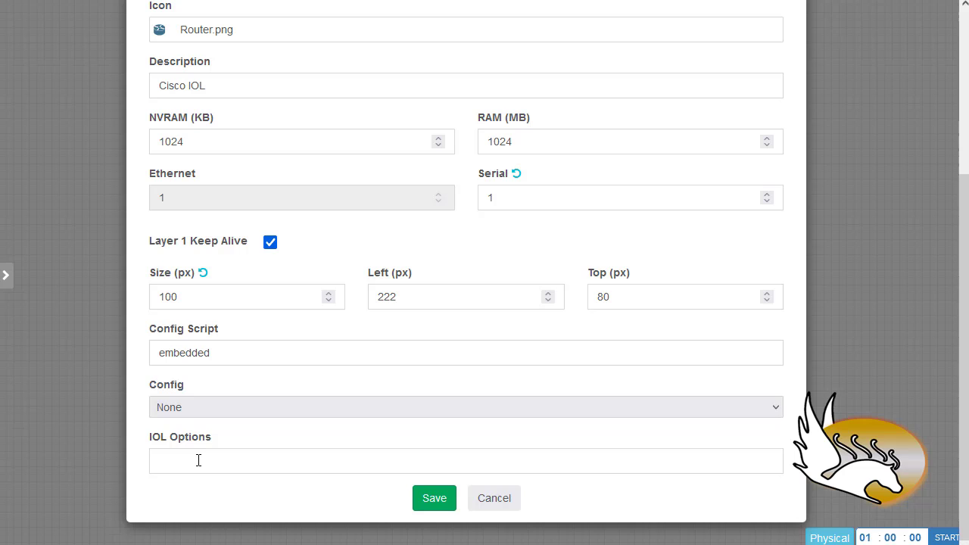
left_click(154, 465)
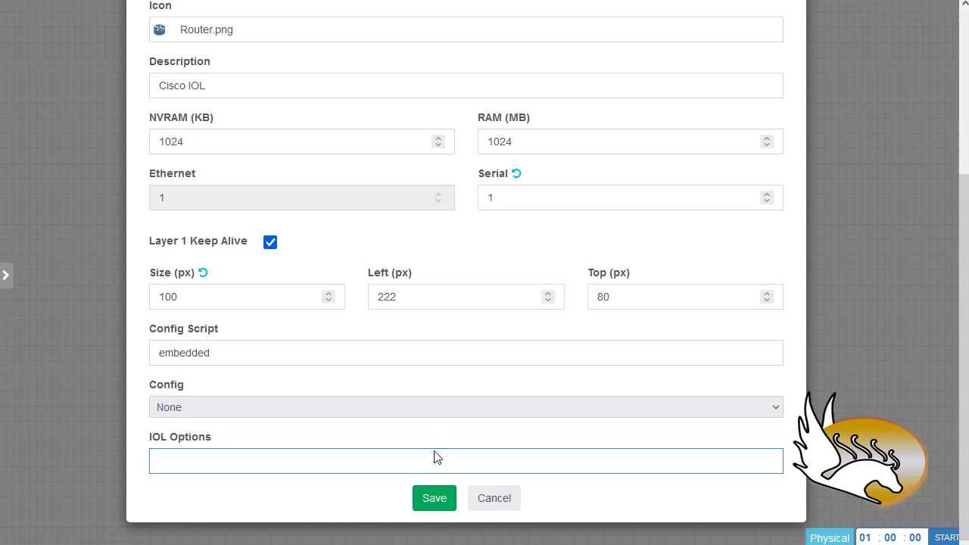
left_click(447, 504)
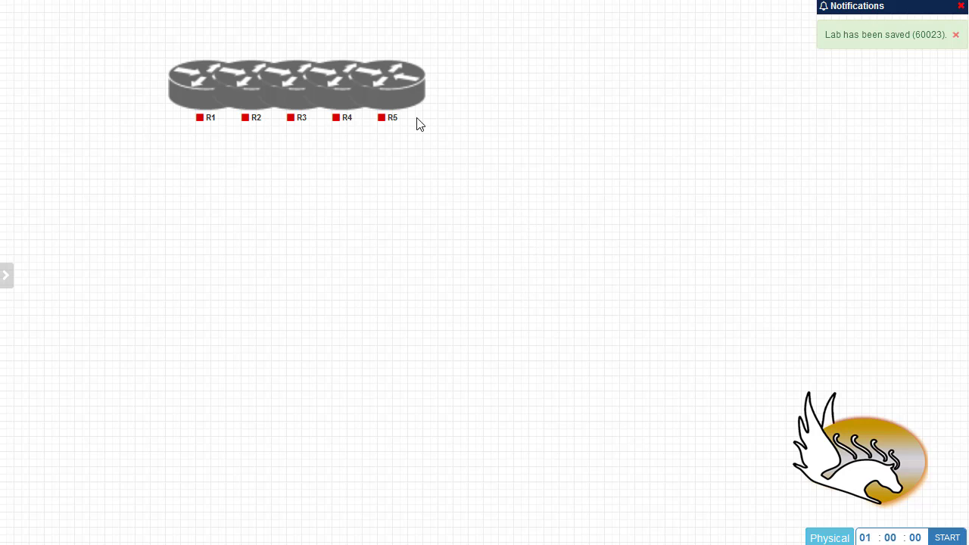
Drag R5, R4, R3, R2 and R1 to separate spots, then box-select R1 and R4
left_click_drag(398, 98, 706, 255)
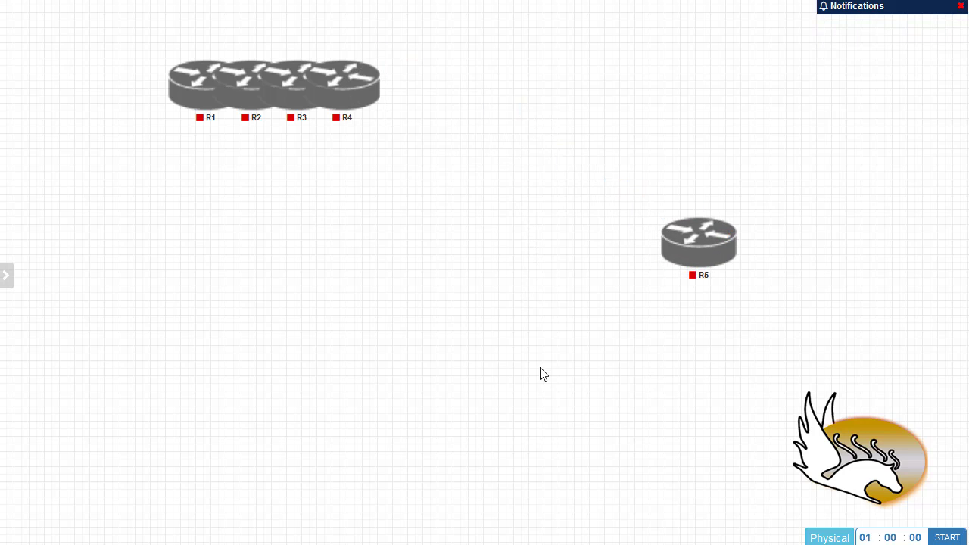
left_click_drag(368, 104, 459, 112)
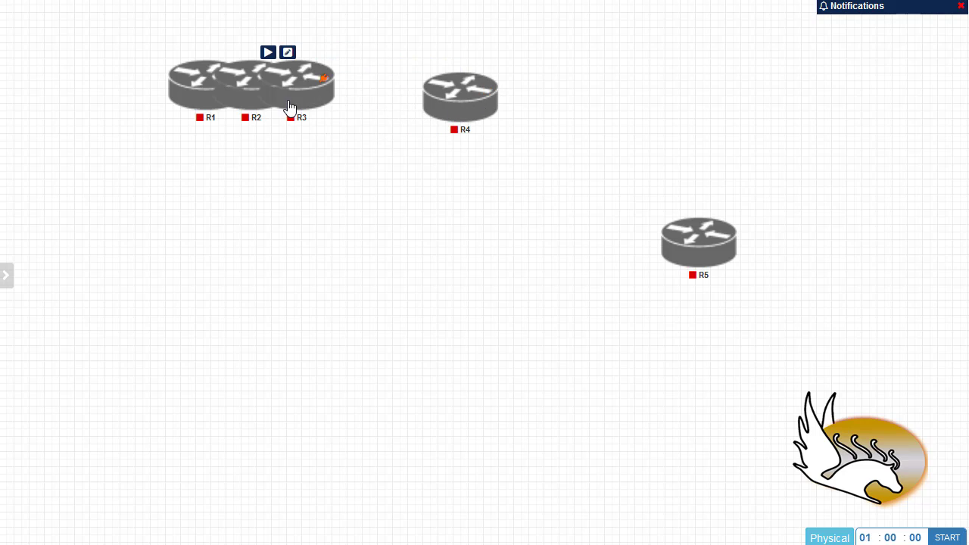
left_click_drag(290, 105, 488, 424)
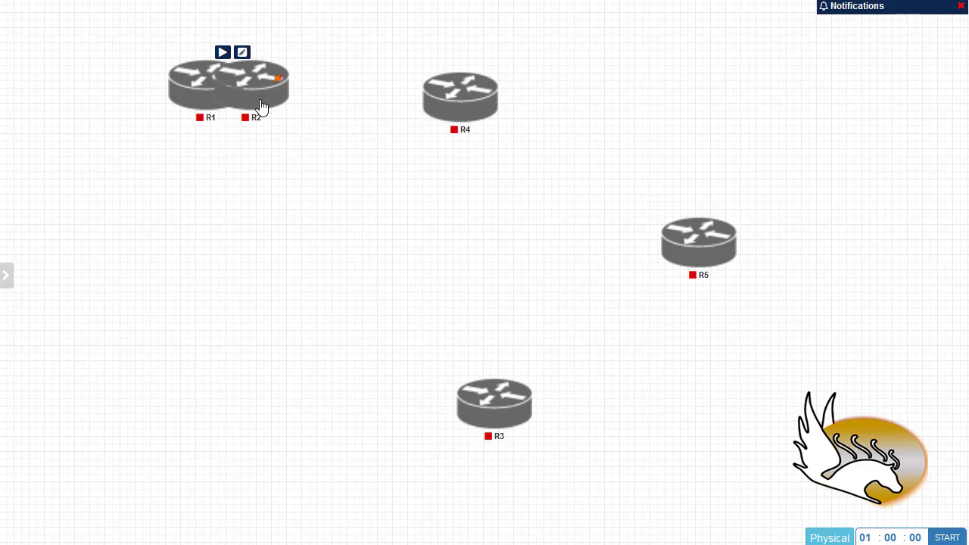
left_click_drag(266, 104, 214, 428)
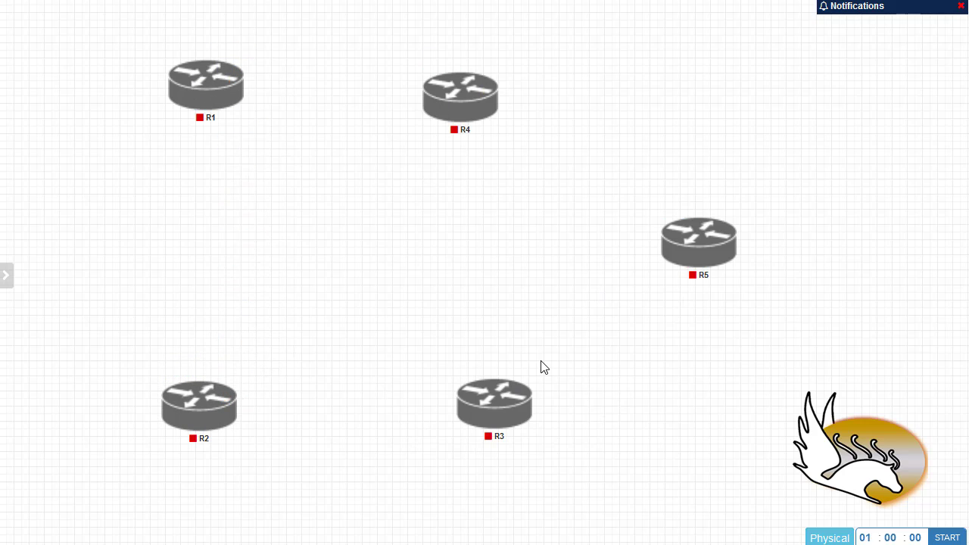
mouse_move(198, 96)
mouse_move(199, 98)
left_mouse_down()
mouse_move(179, 106)
mouse_move(201, 113)
mouse_move(182, 112)
mouse_move(190, 111)
left_mouse_up()
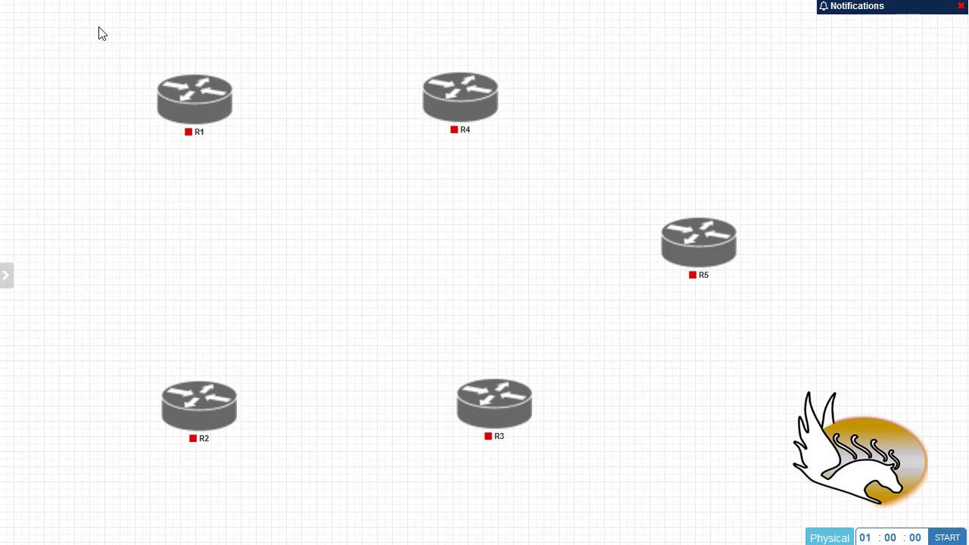
left_click_drag(98, 28, 535, 164)
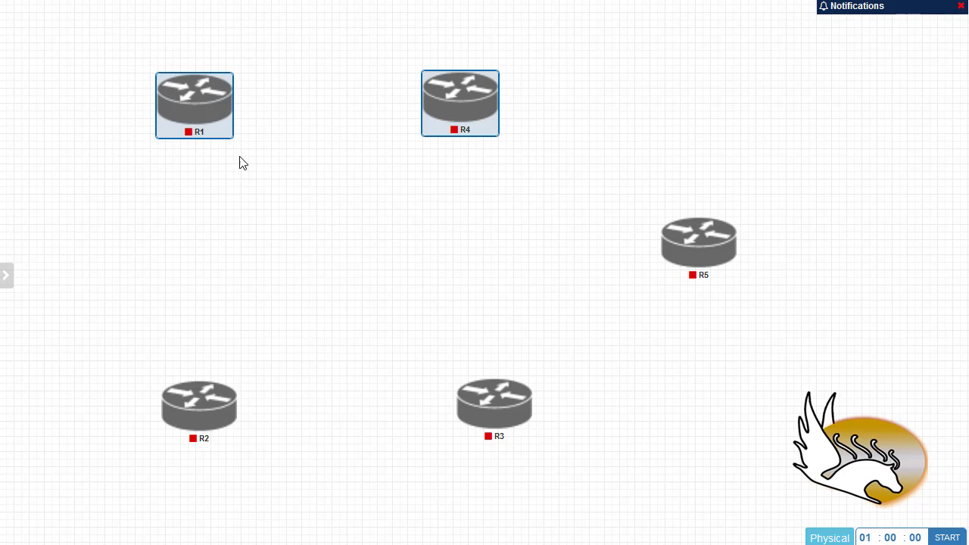
Horizontally align R1 with R4 and R2 with R3 so each pair shares a row
right_click(200, 99)
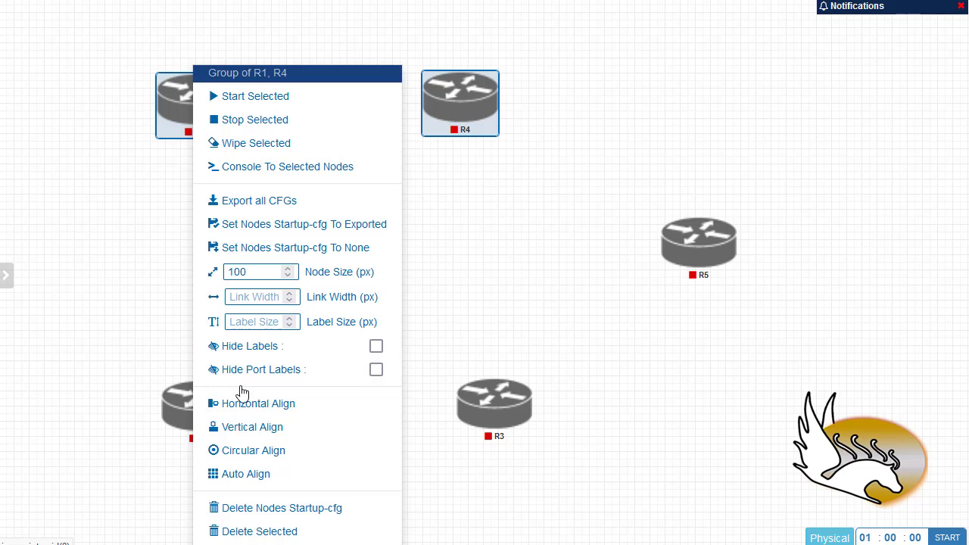
left_click(268, 416)
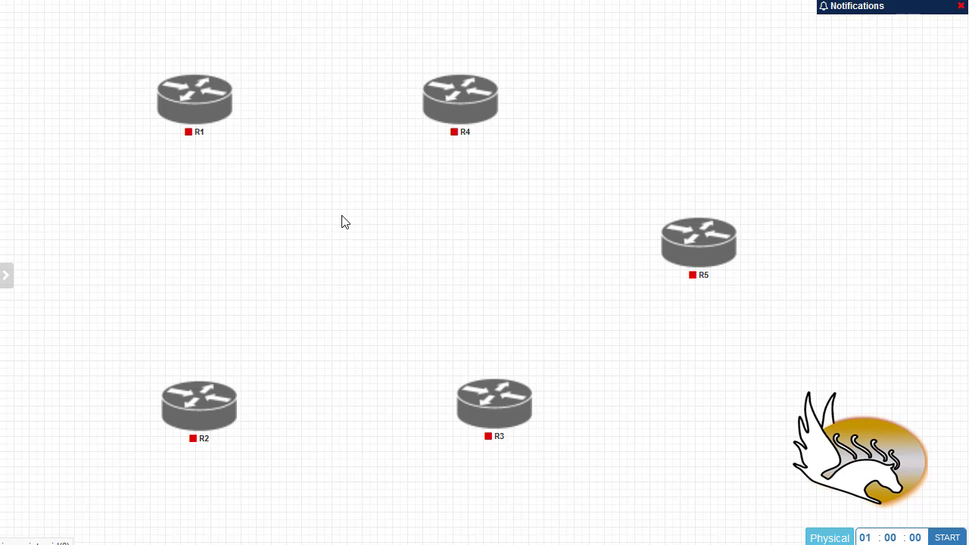
left_click_drag(111, 356, 528, 449)
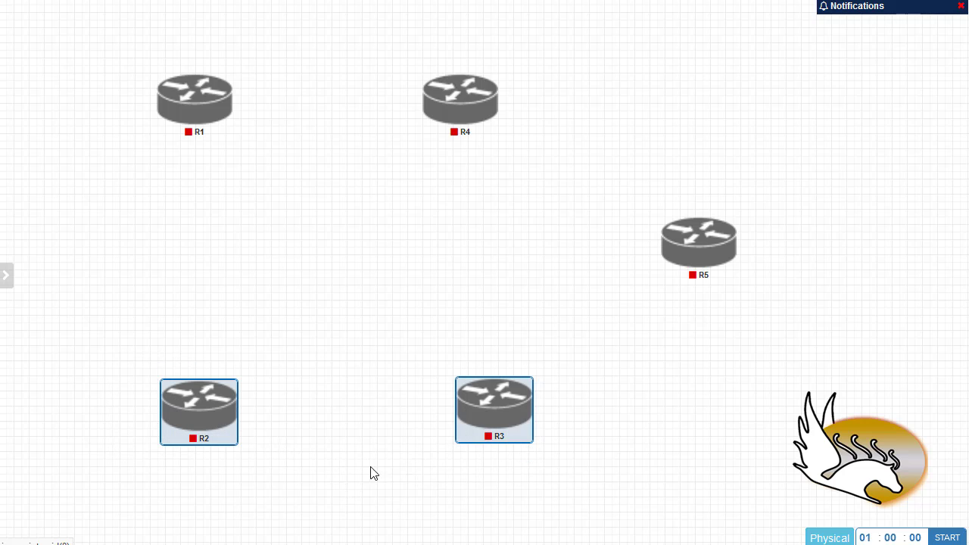
right_click(206, 409)
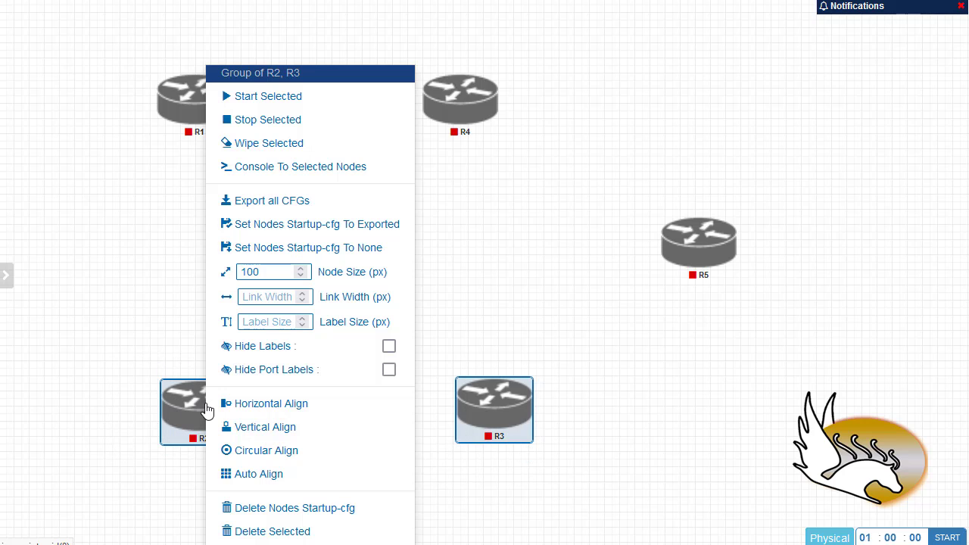
left_click(260, 405)
left_click(292, 522)
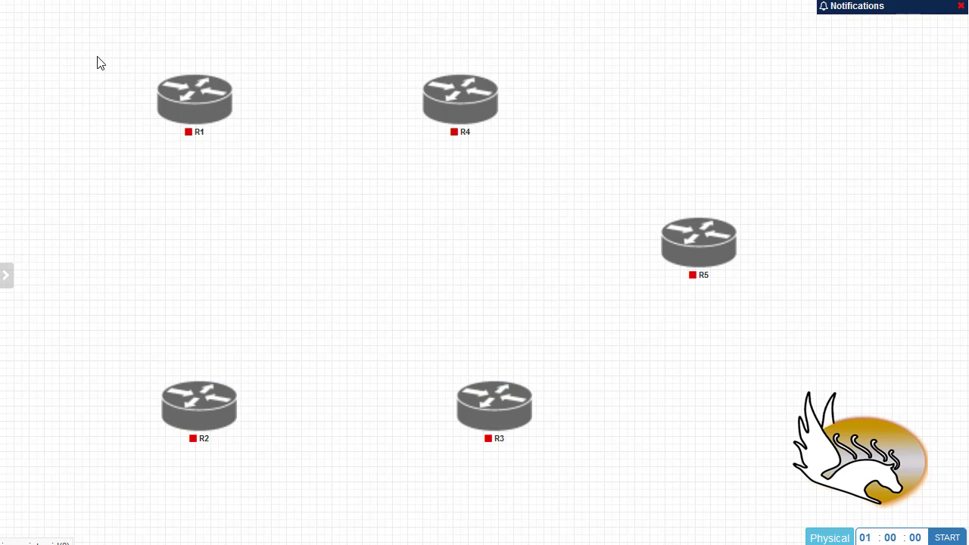
Vertically align R1 above R2 and R4 above R3, then clear the selection
left_click_drag(101, 52, 295, 495)
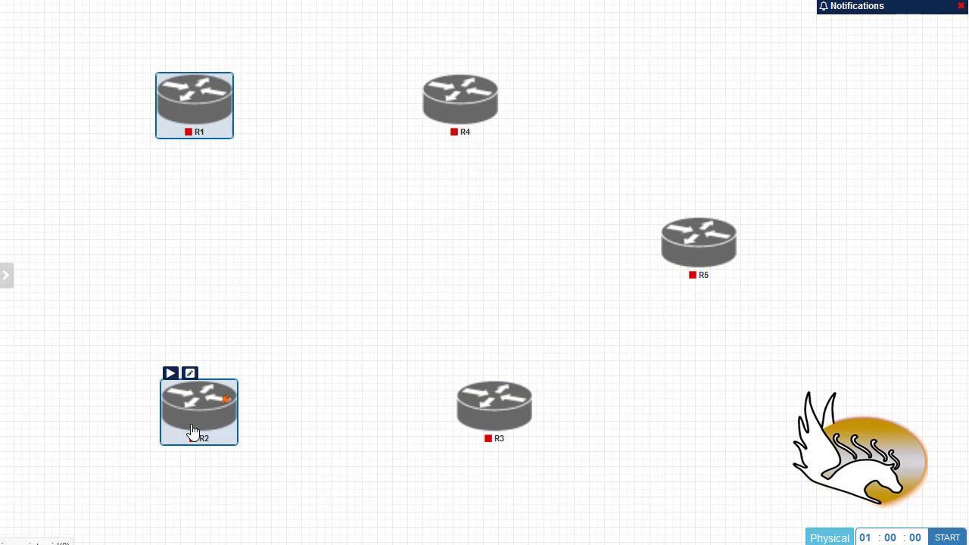
right_click(203, 417)
left_click(252, 428)
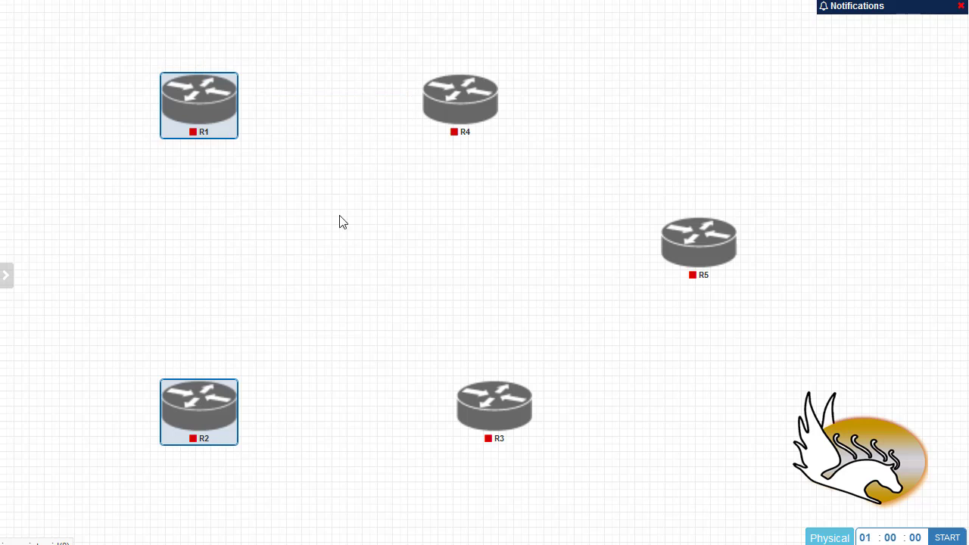
left_click_drag(382, 43, 550, 483)
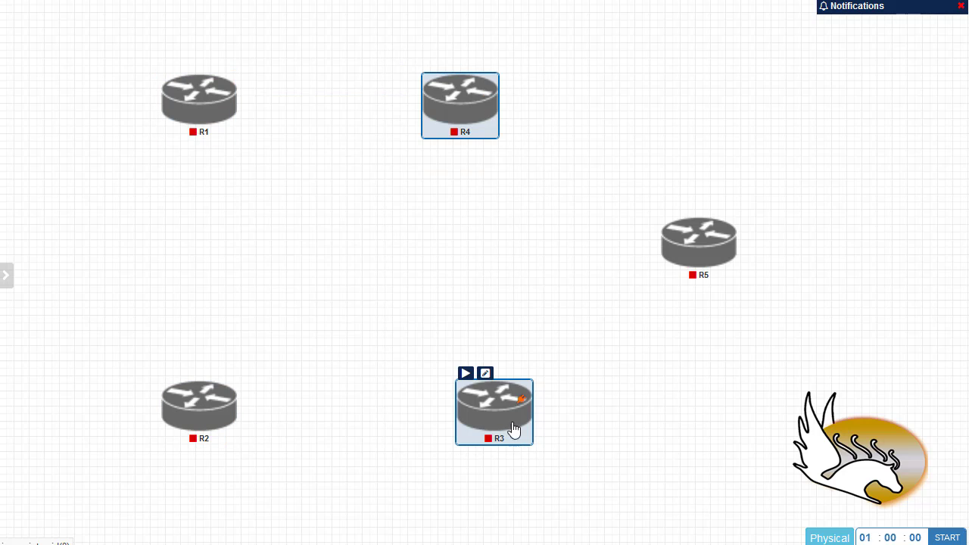
right_click(517, 428)
left_click(525, 426)
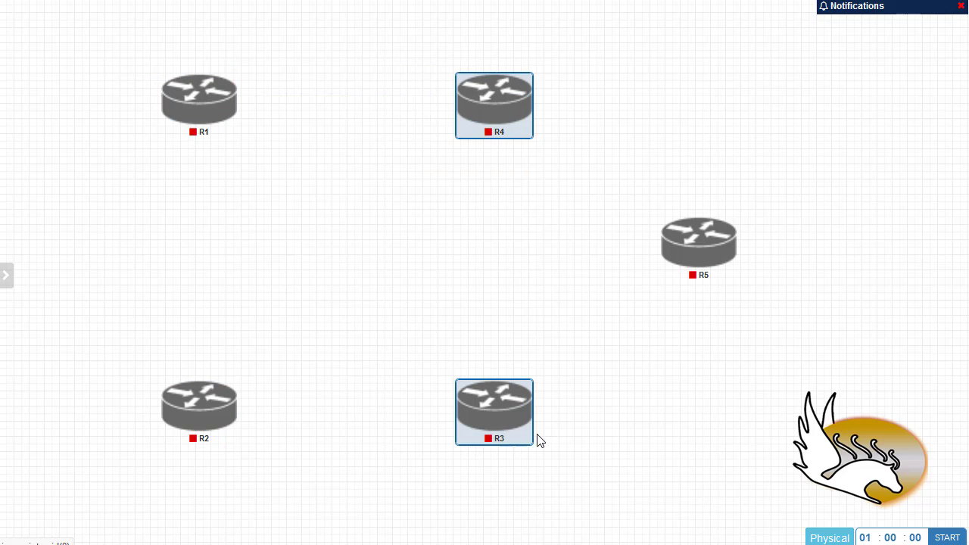
left_click(381, 469)
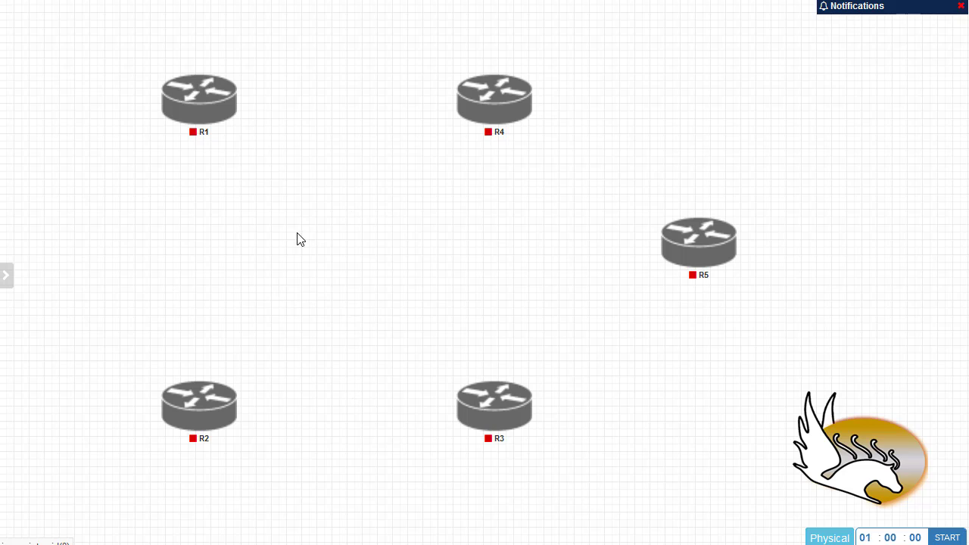
mouse_move(673, 262)
right_click(188, 96)
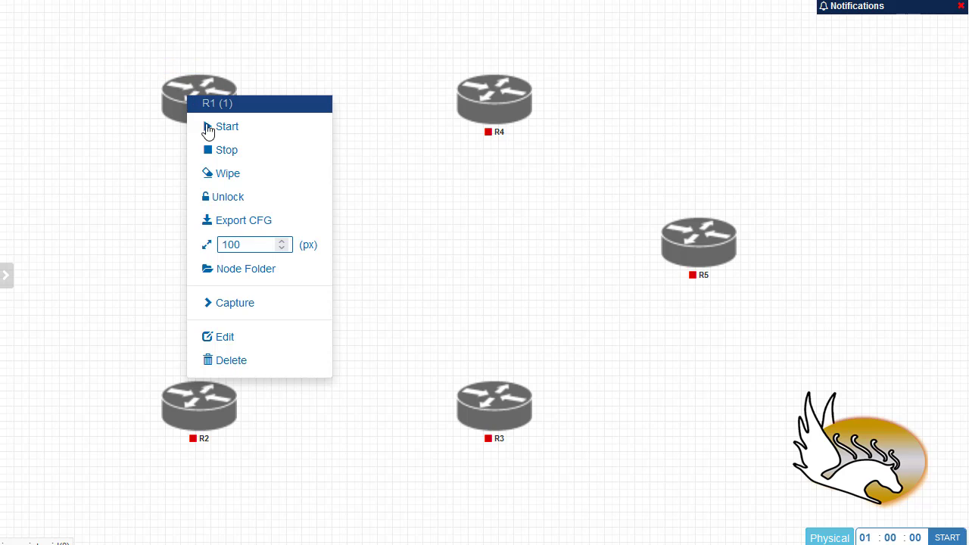
left_click(241, 343)
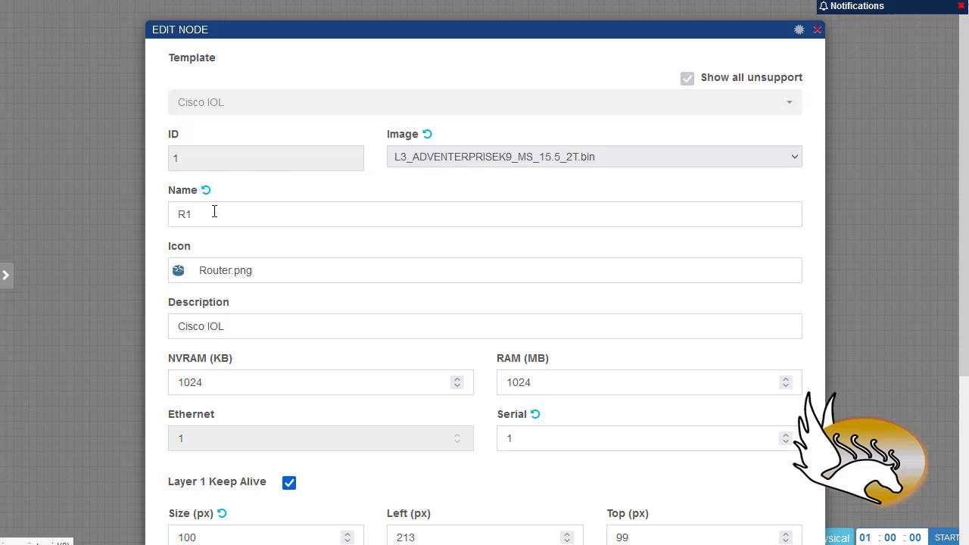
scroll(266, 300, "down", 3)
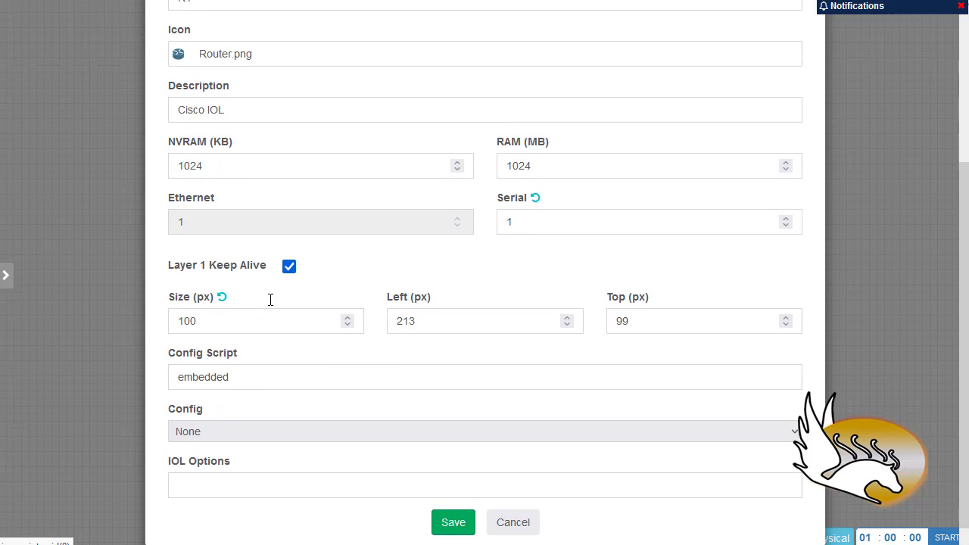
scroll(270, 309, "down", 1)
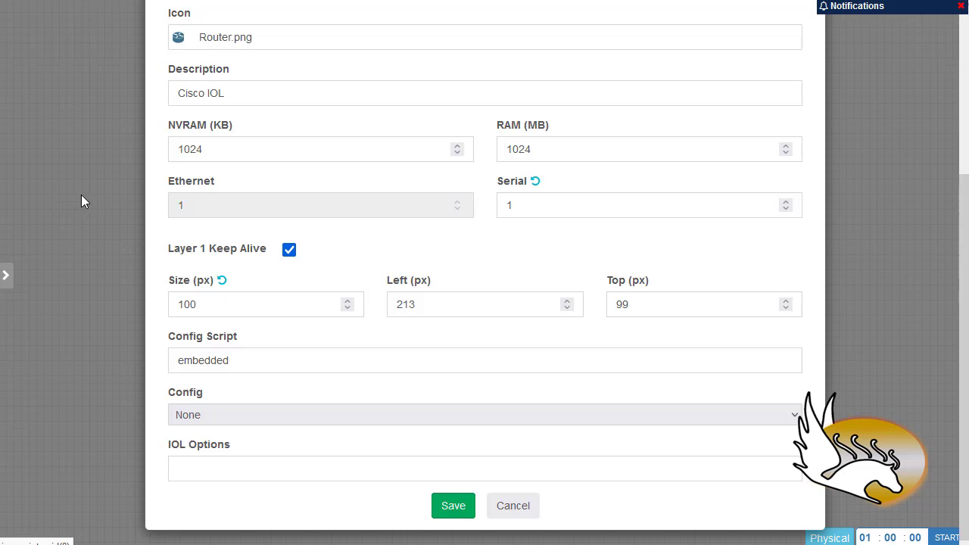
left_click(521, 507)
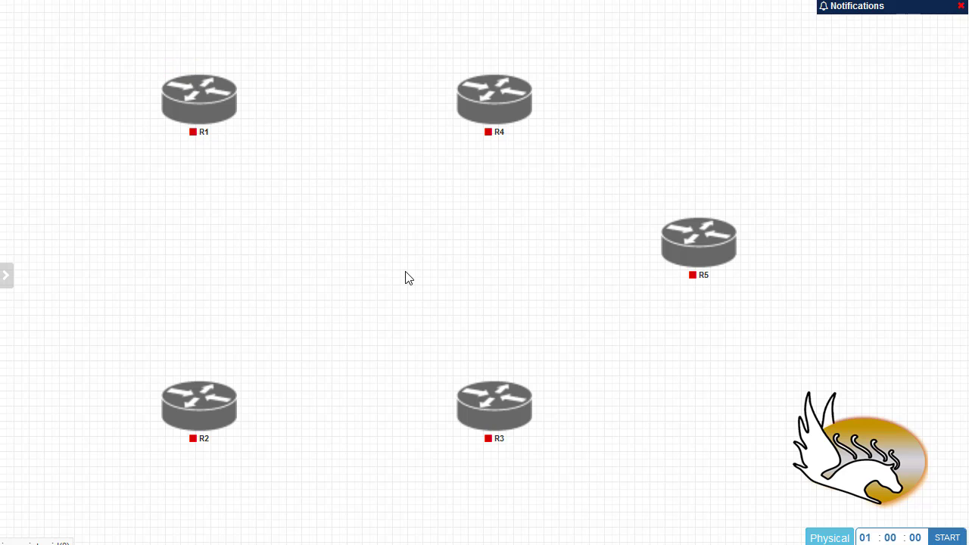
mouse_move(196, 109)
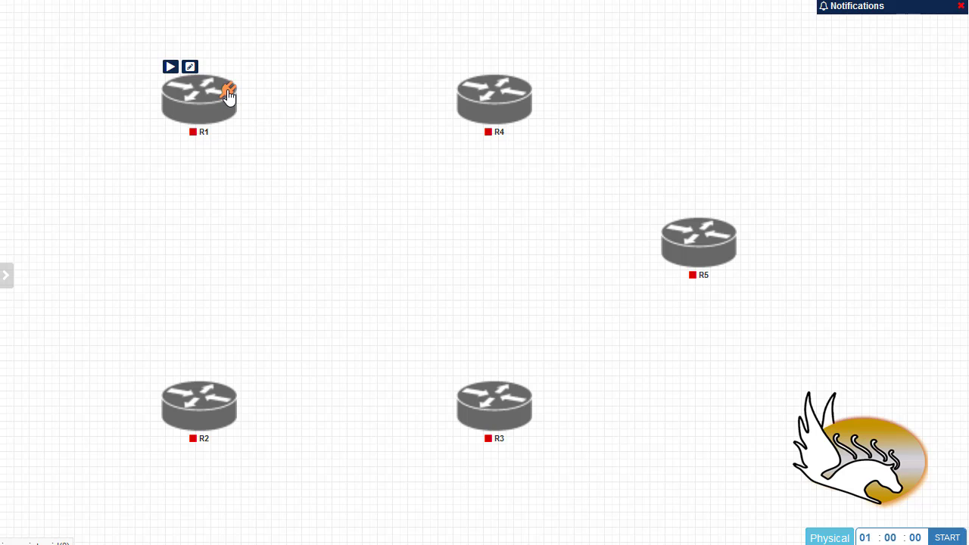
Link R1 to R4 using interface e0/0 on both routers
left_click_drag(228, 92, 468, 97)
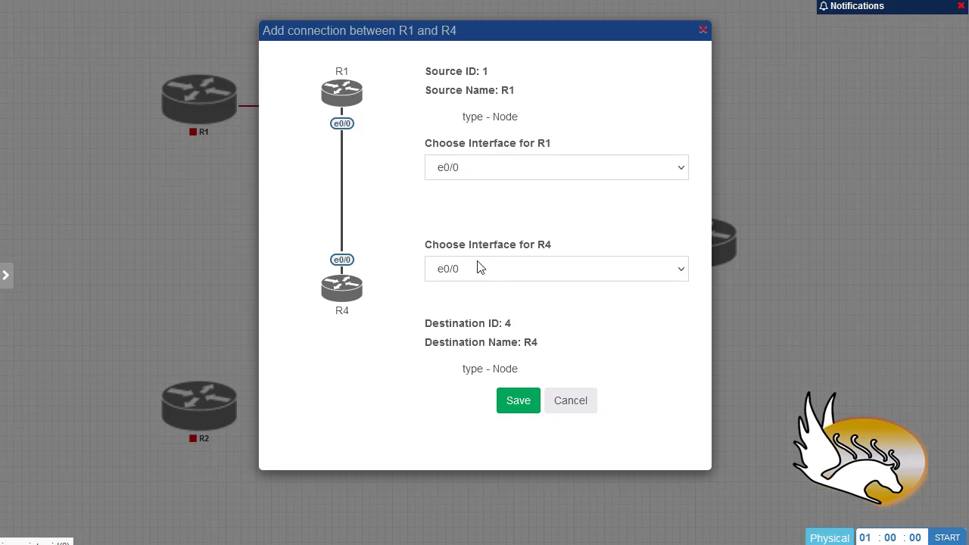
left_click(470, 174)
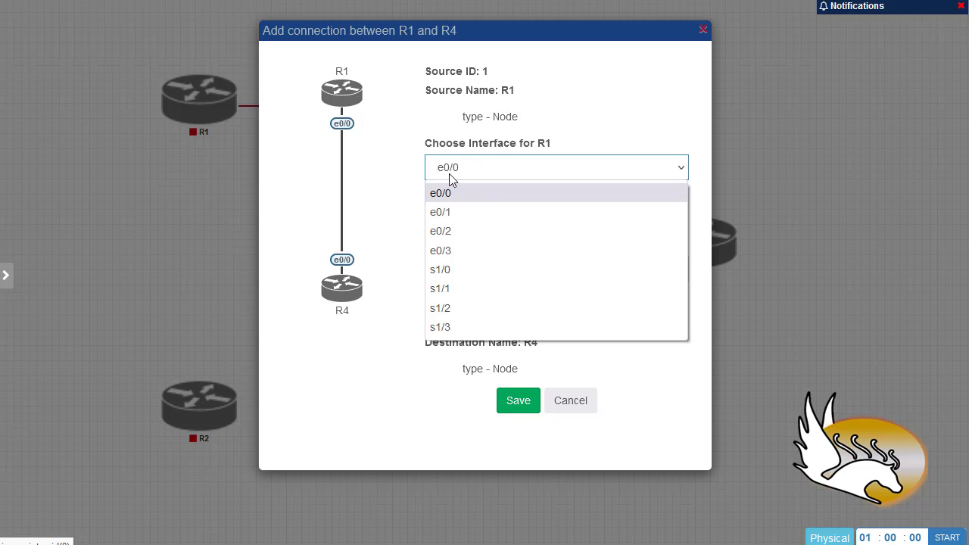
left_click(415, 187)
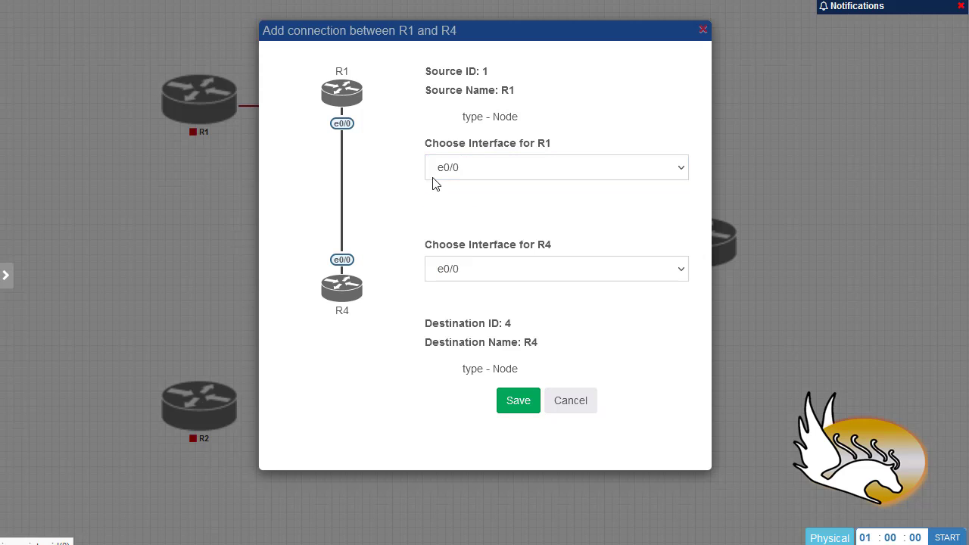
left_click(503, 276)
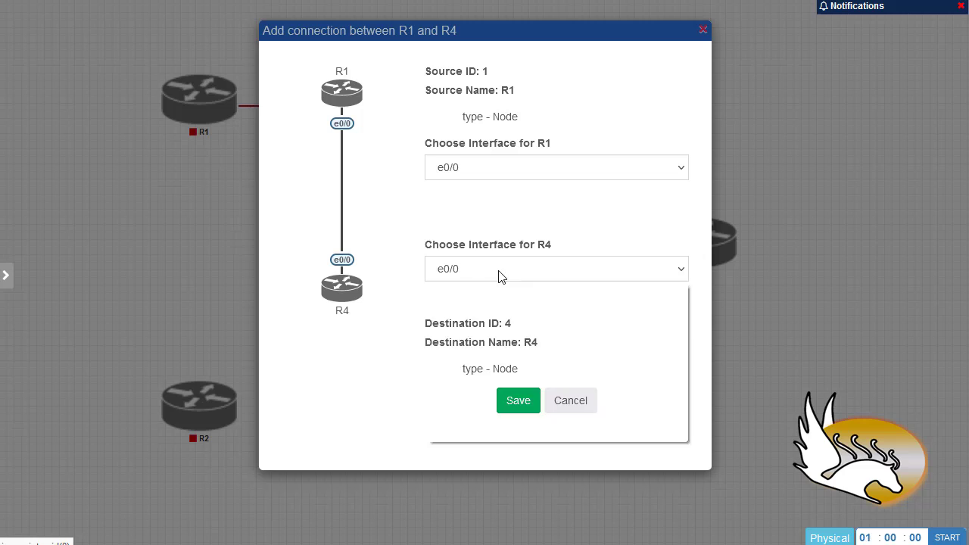
left_click(707, 286)
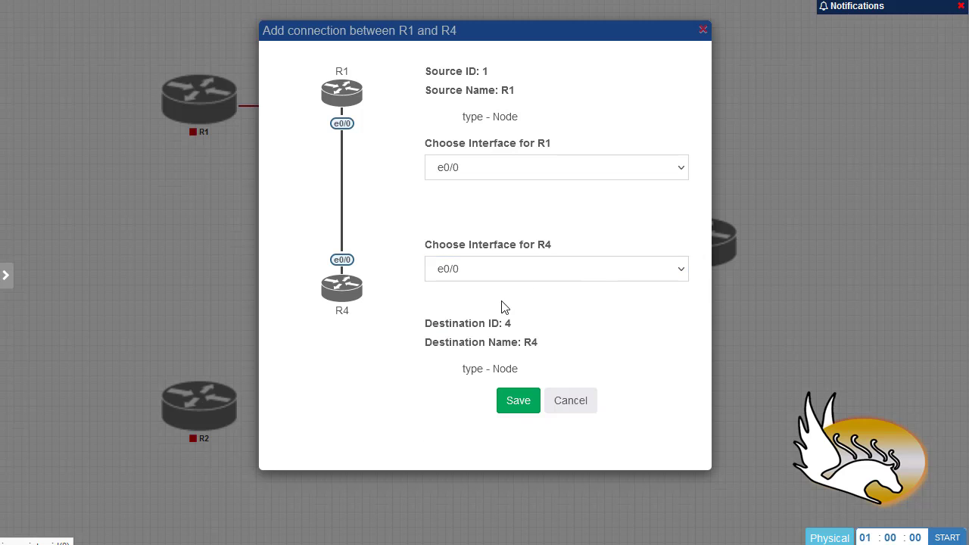
left_click(520, 405)
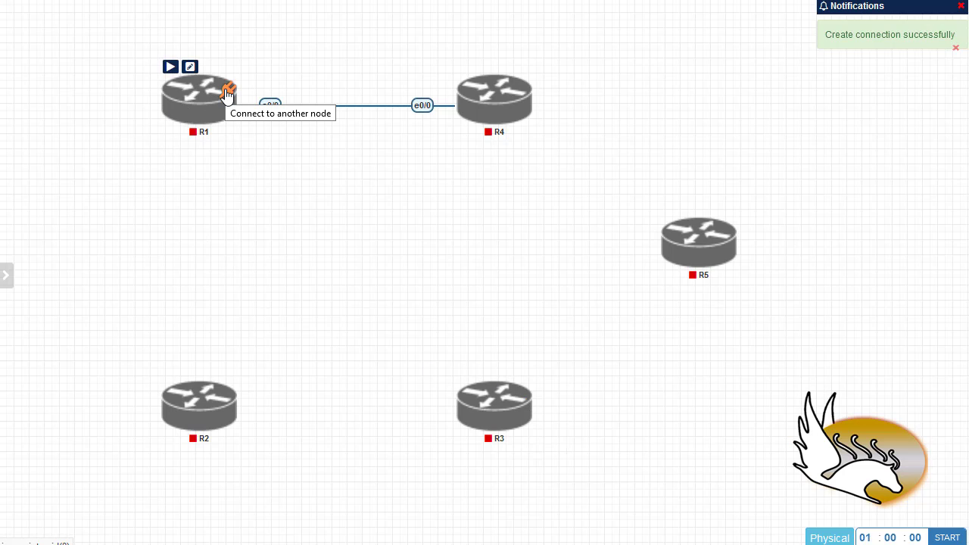
Add an R1–R2 link with e0/1 selected as R2's interface
left_click_drag(227, 93, 209, 420)
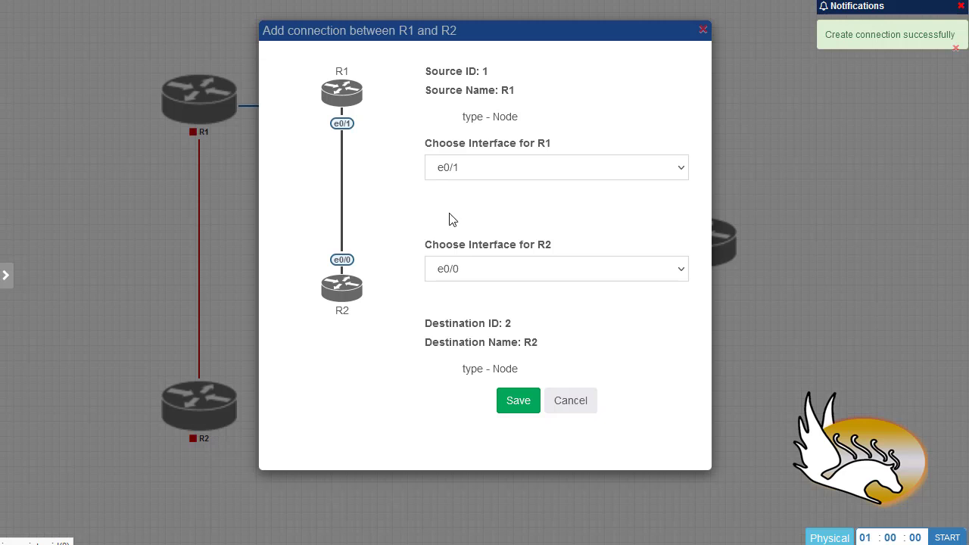
left_click(469, 277)
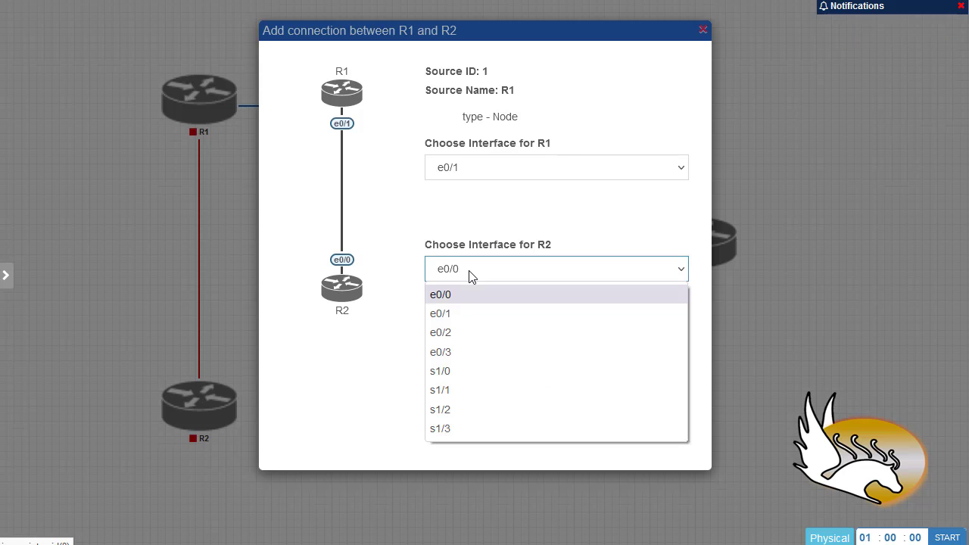
left_click(467, 313)
left_click(514, 411)
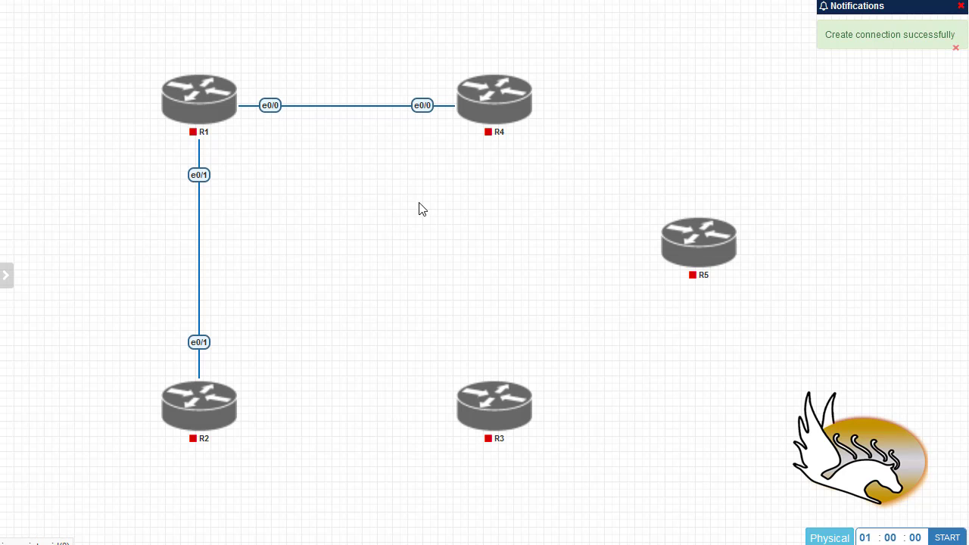
Link R4 to R3 on e0/1 and R2 to R3 on e0/0
mouse_move(508, 99)
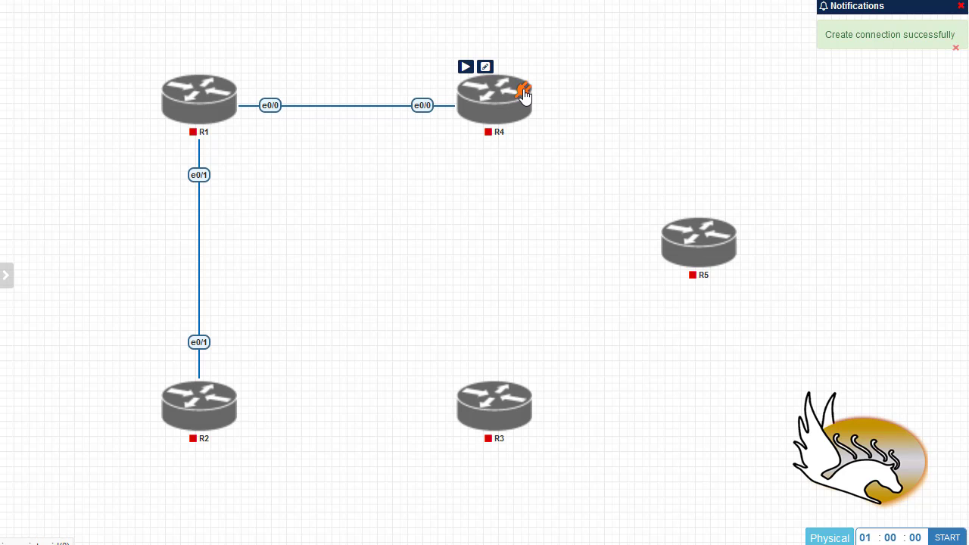
left_click_drag(521, 91, 524, 413)
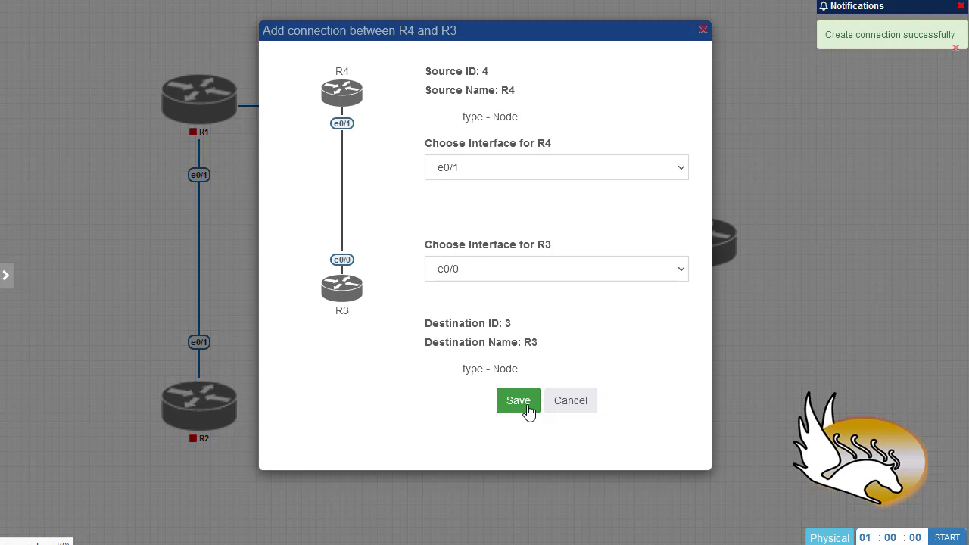
left_click(499, 274)
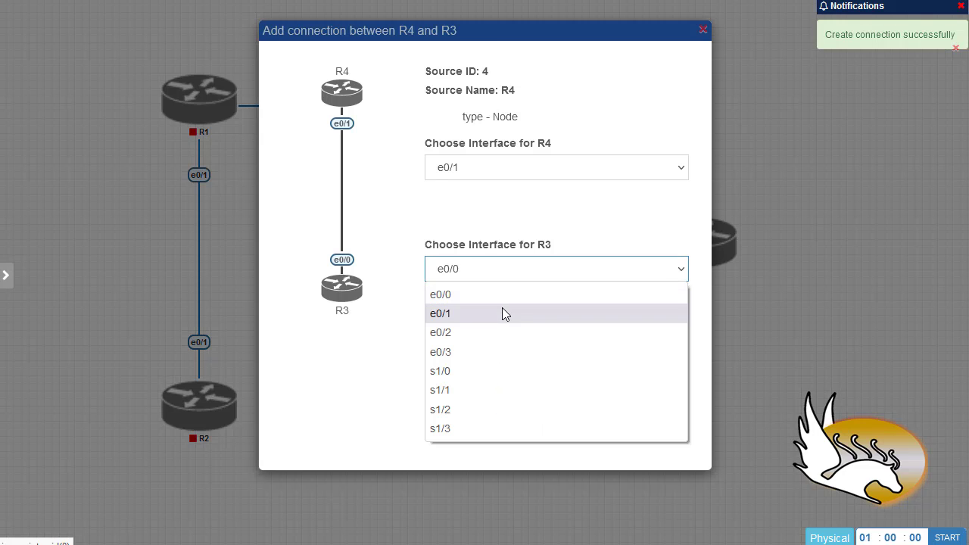
left_click(501, 310)
left_click(512, 404)
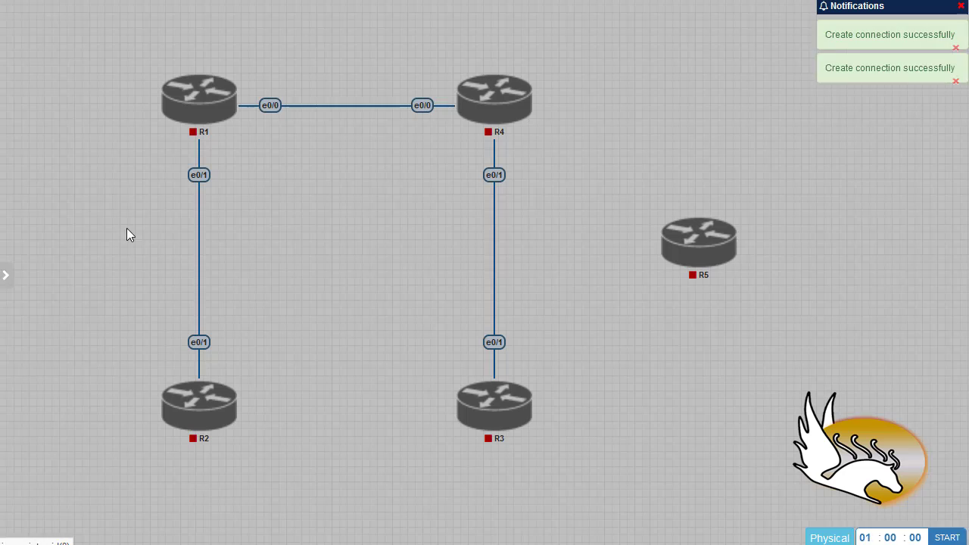
mouse_move(227, 407)
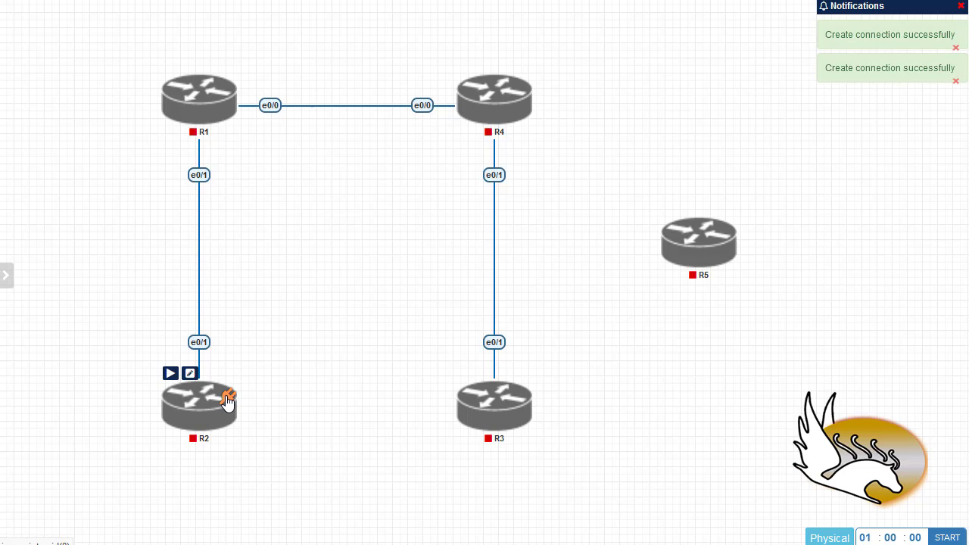
left_click_drag(227, 397, 463, 409)
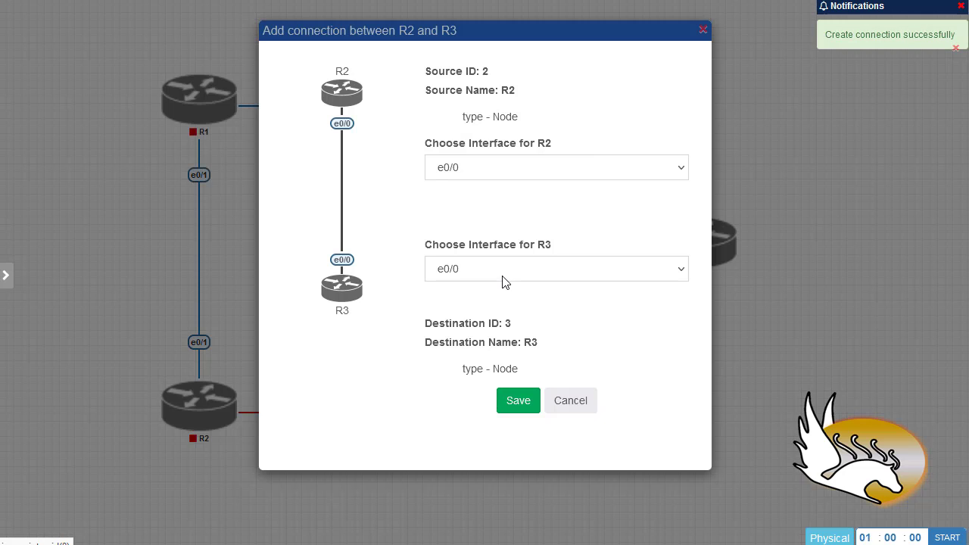
left_click(519, 403)
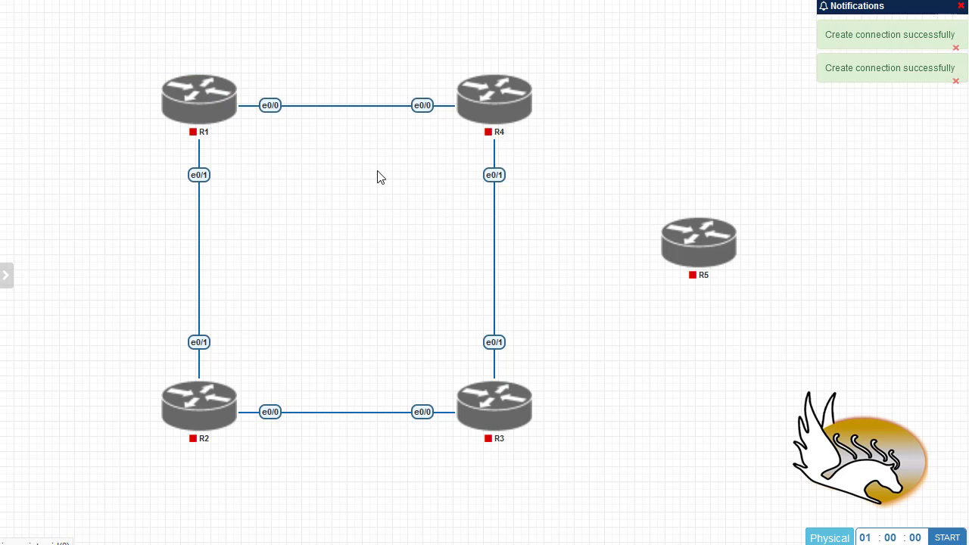
Draw the diagonal e0/2 links from R1 to R3 and from R4 to R2
mouse_move(229, 92)
left_click_drag(228, 92, 488, 402)
left_click(518, 401)
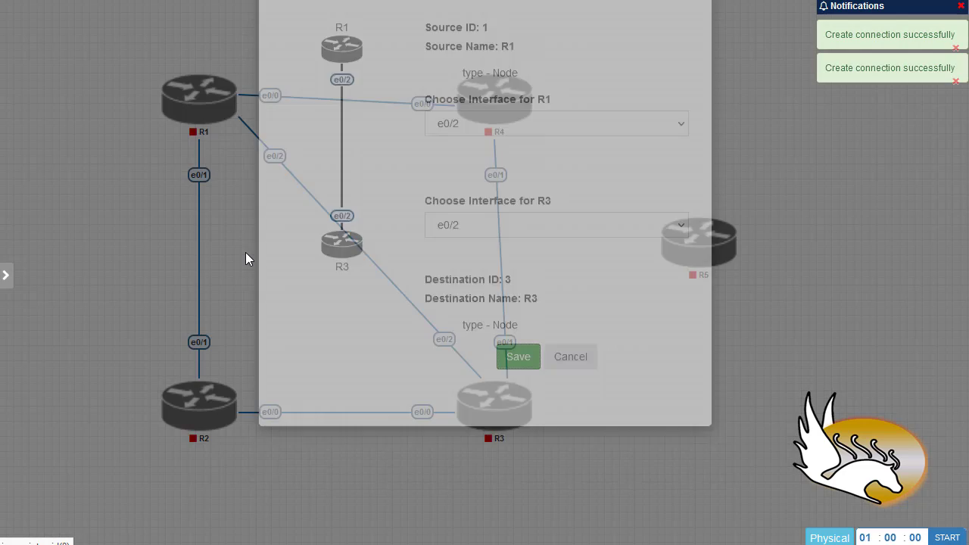
mouse_move(512, 90)
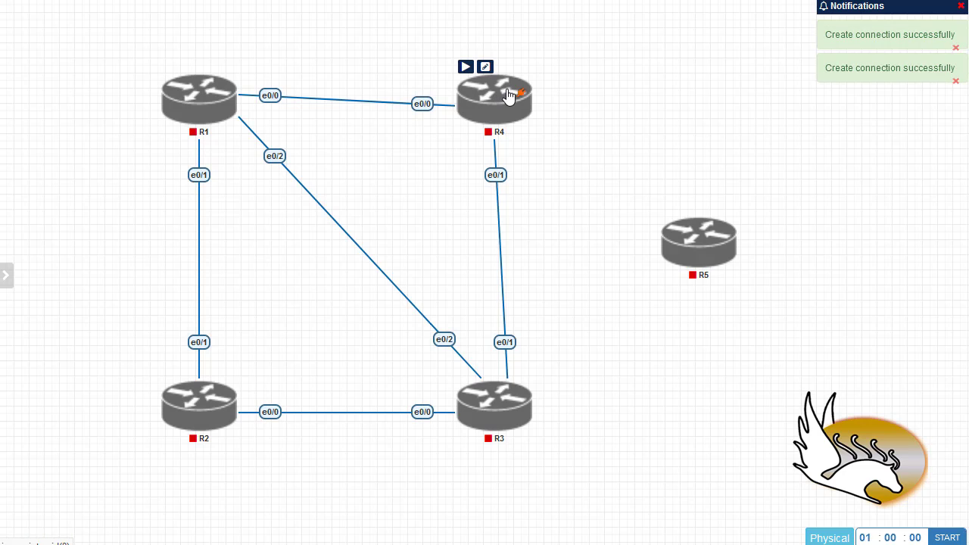
left_click_drag(520, 87, 203, 397)
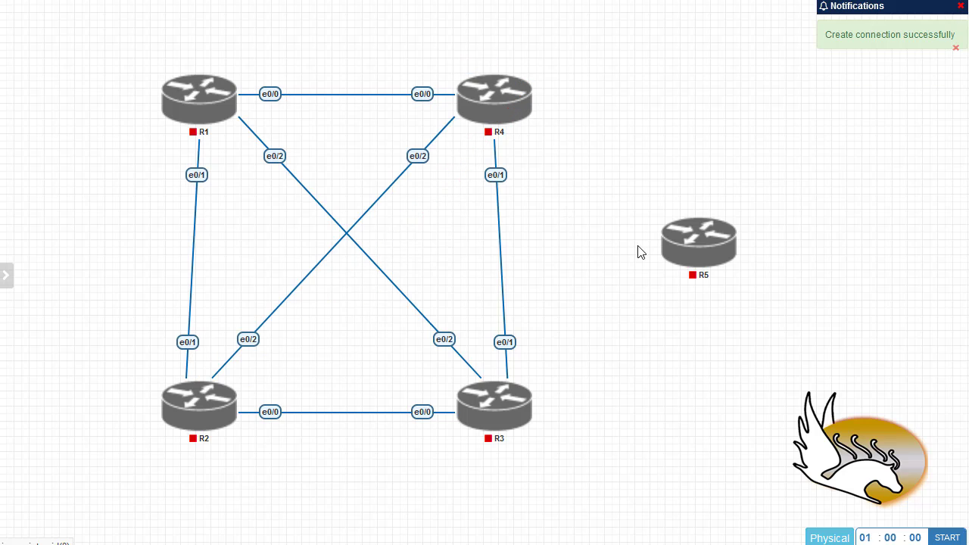
mouse_move(668, 270)
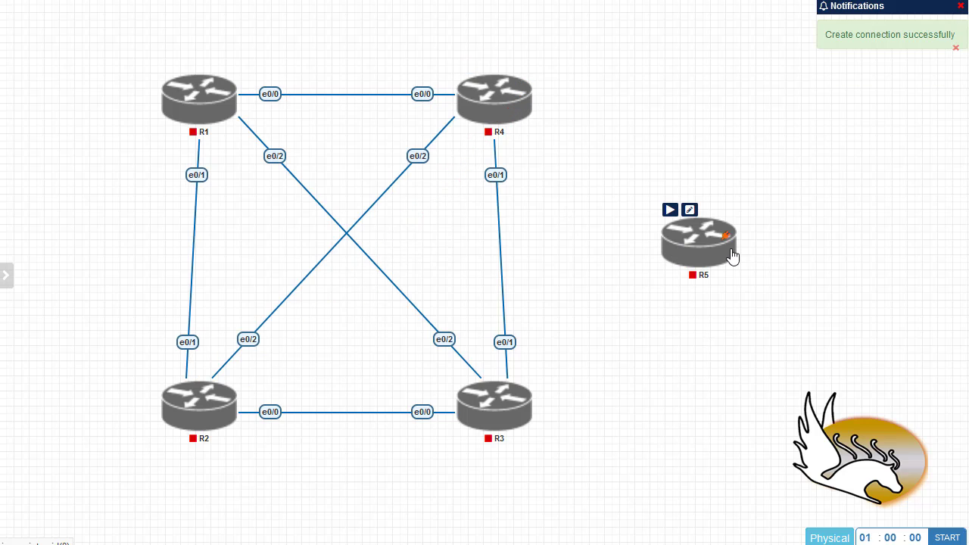
Link R5 to R3 using e0/3 on R5
left_click_drag(725, 236, 523, 417)
left_click(471, 179)
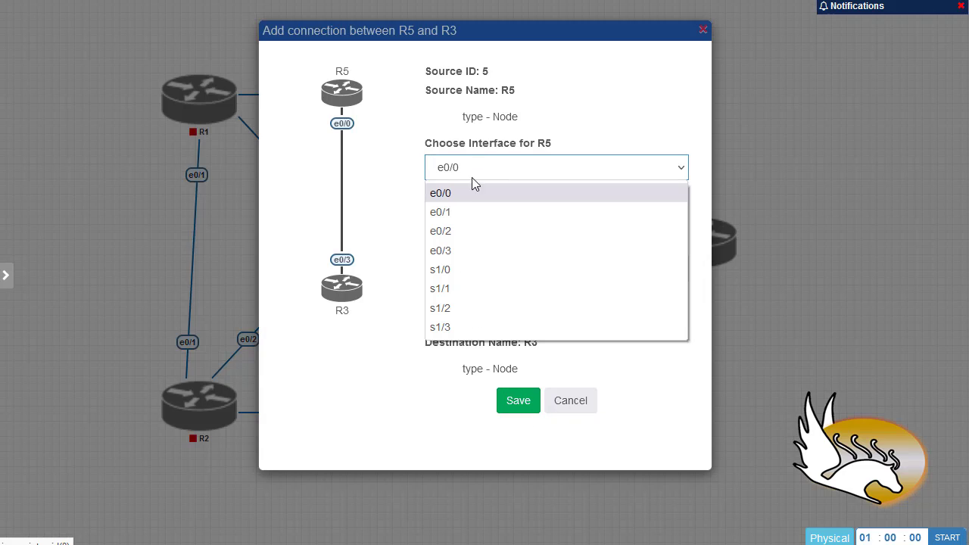
left_click(469, 249)
left_click(505, 408)
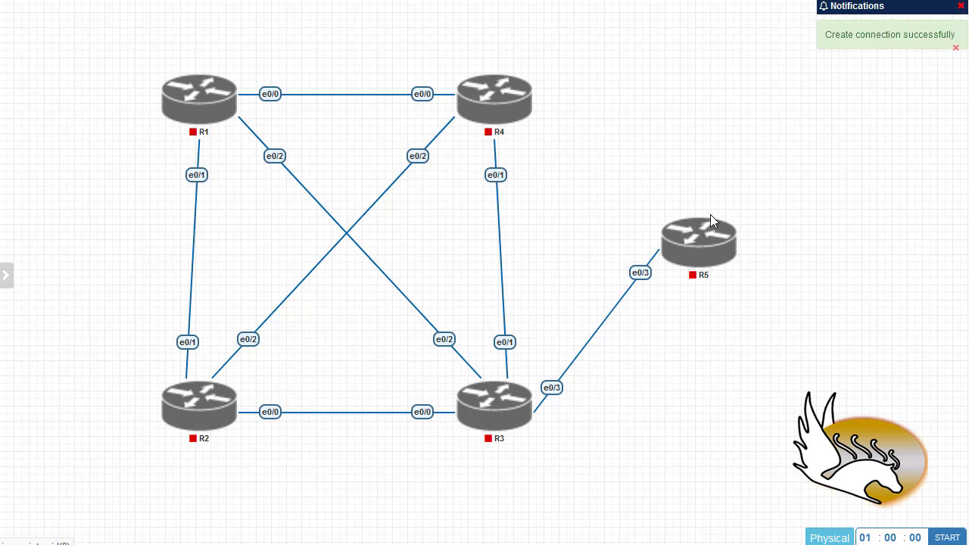
Link R5's e0/0 to R4's e0/3
mouse_move(722, 234)
left_click_drag(728, 231, 528, 132)
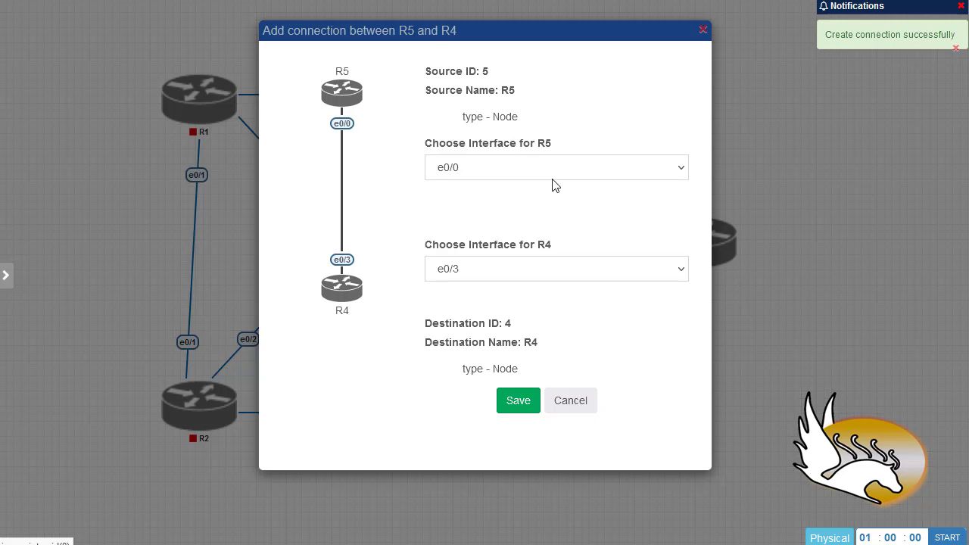
left_click(467, 169)
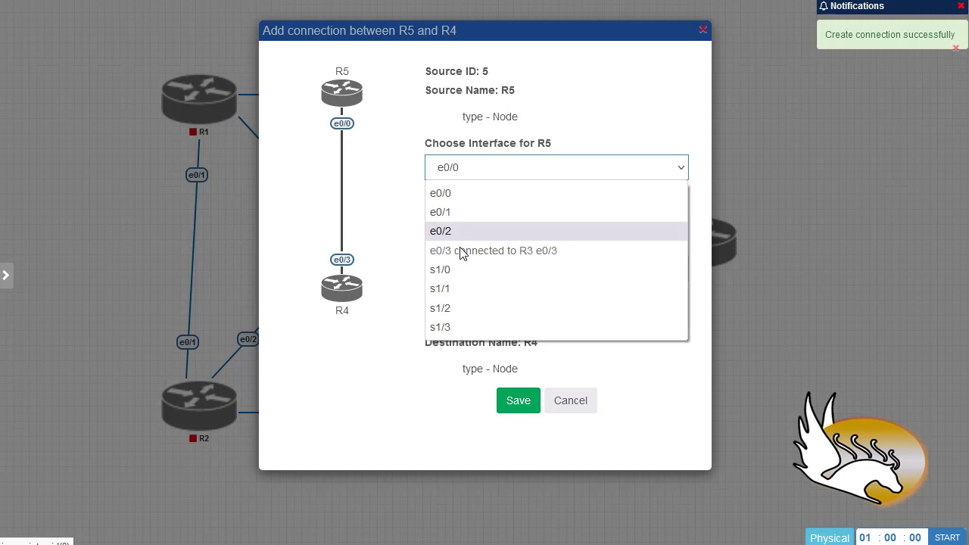
left_click(469, 201)
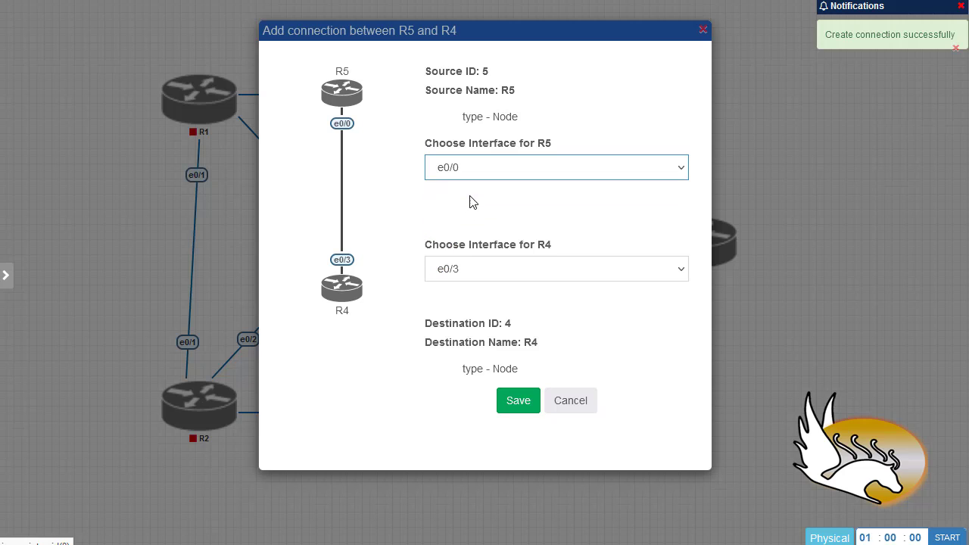
left_click(485, 270)
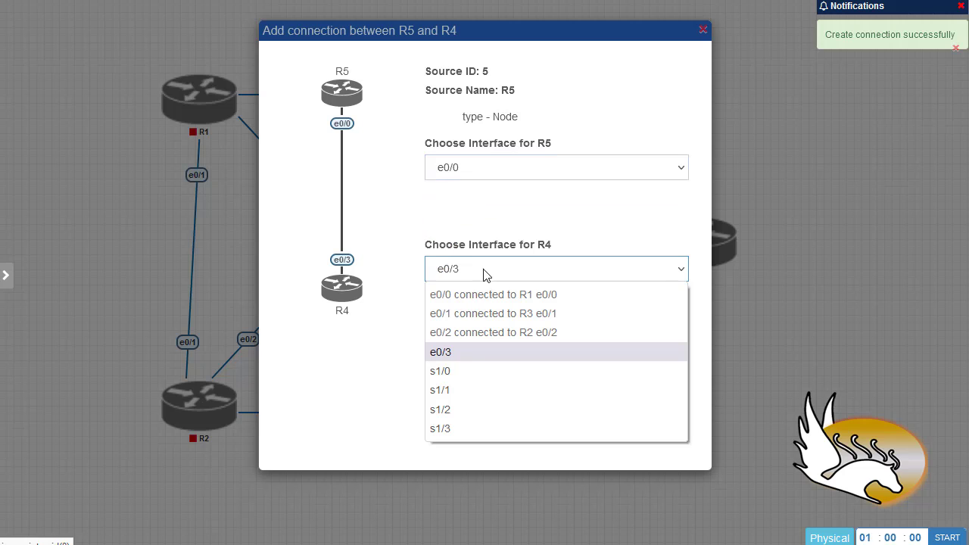
left_click(492, 352)
left_click(536, 401)
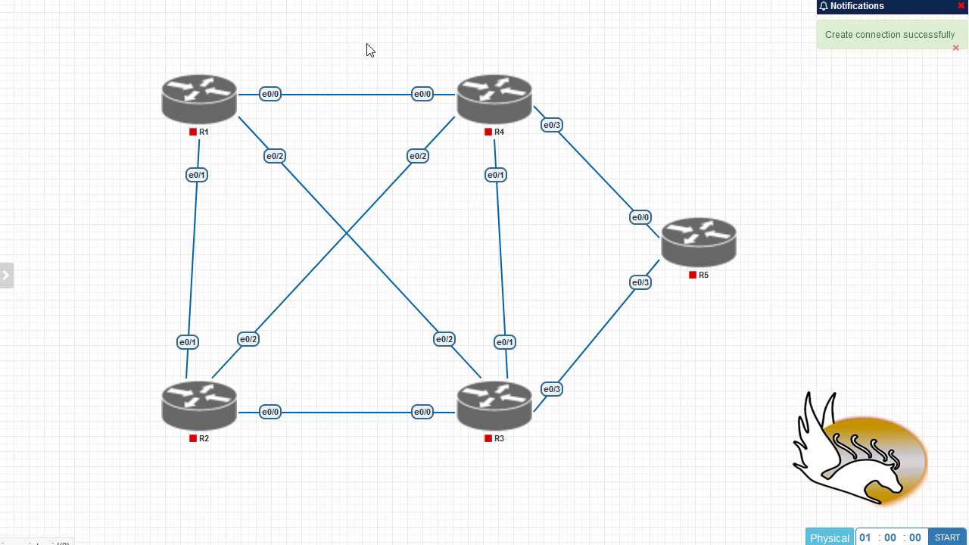
Zoom out and autofit so all five routers and their links fill the canvas
mouse_move(370, 19)
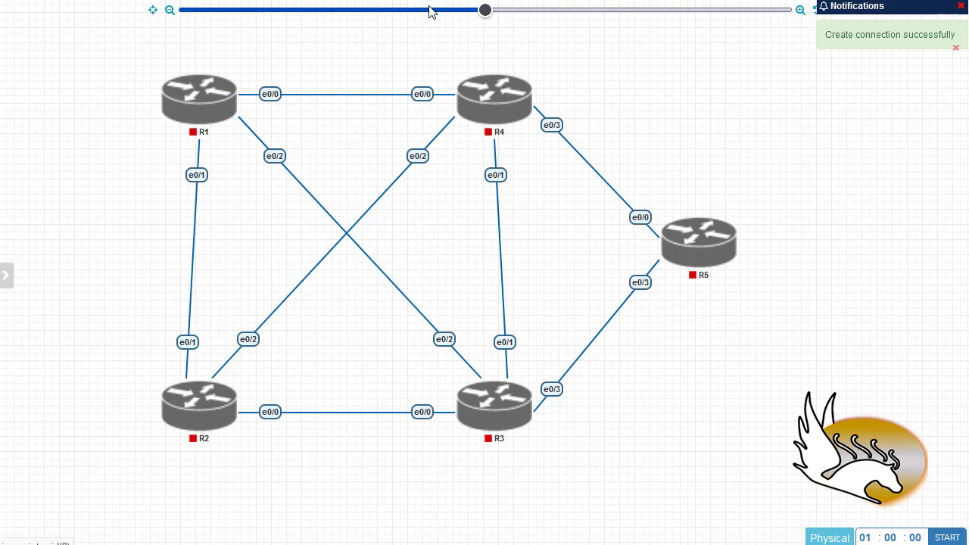
left_click_drag(484, 11, 457, 11)
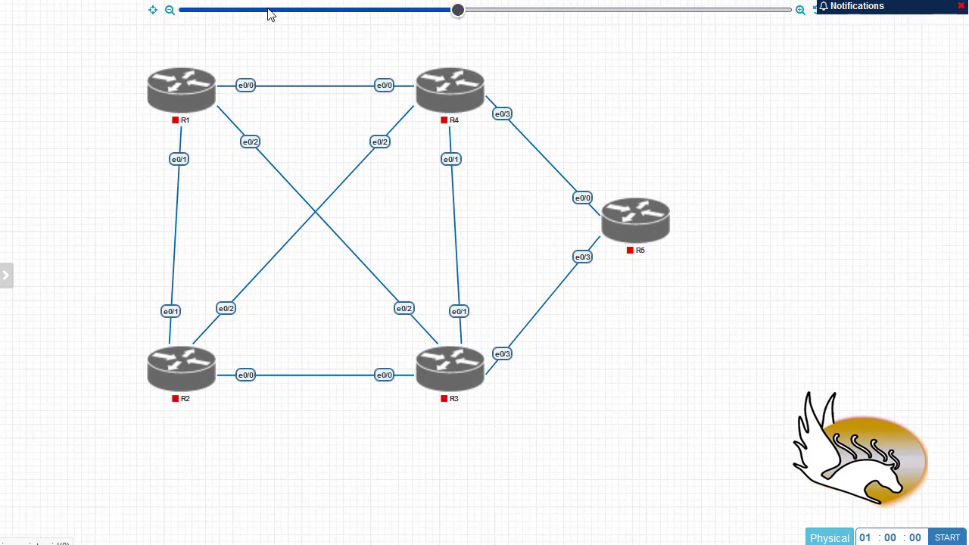
left_click(153, 11)
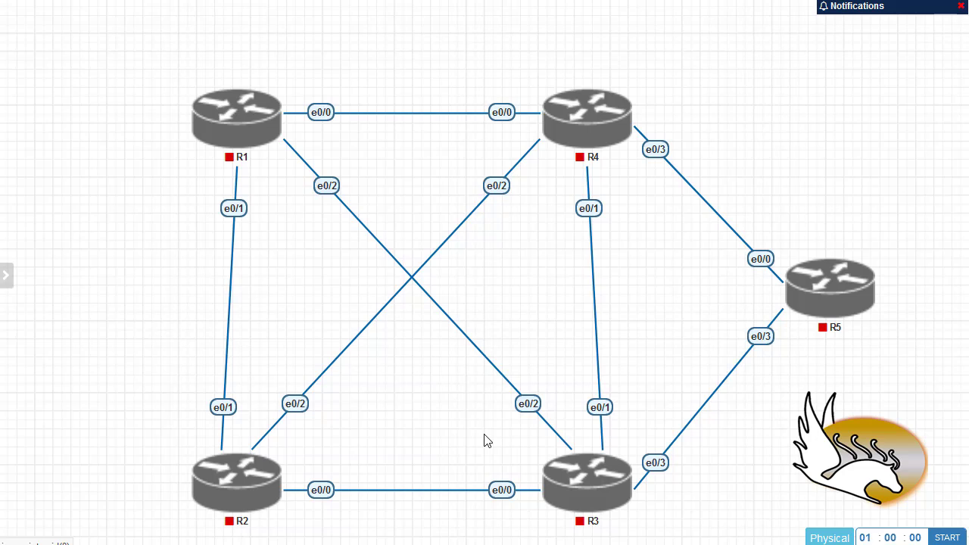
Make the R1–R2 e0/1 link a Bezier curve and reposition both e0/1 labels
right_click(237, 213)
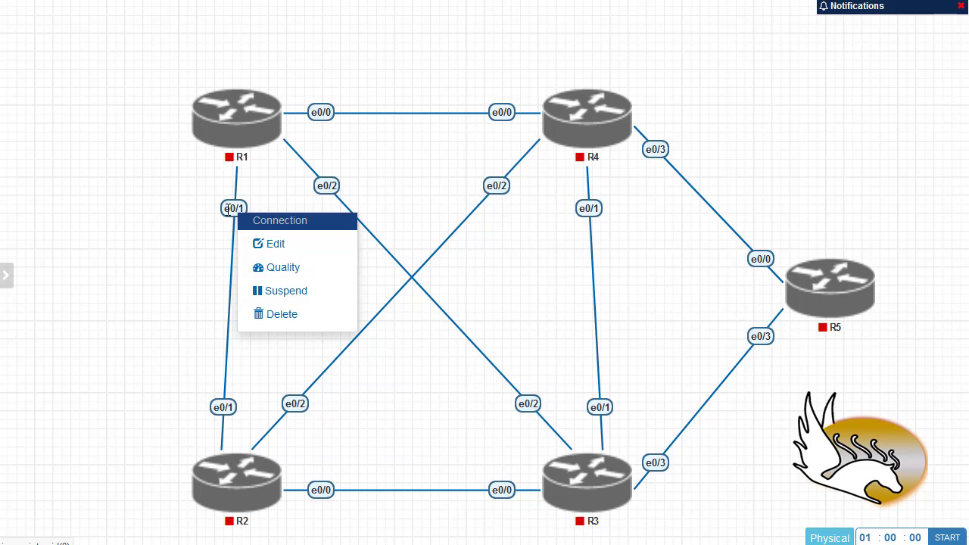
left_click(295, 246)
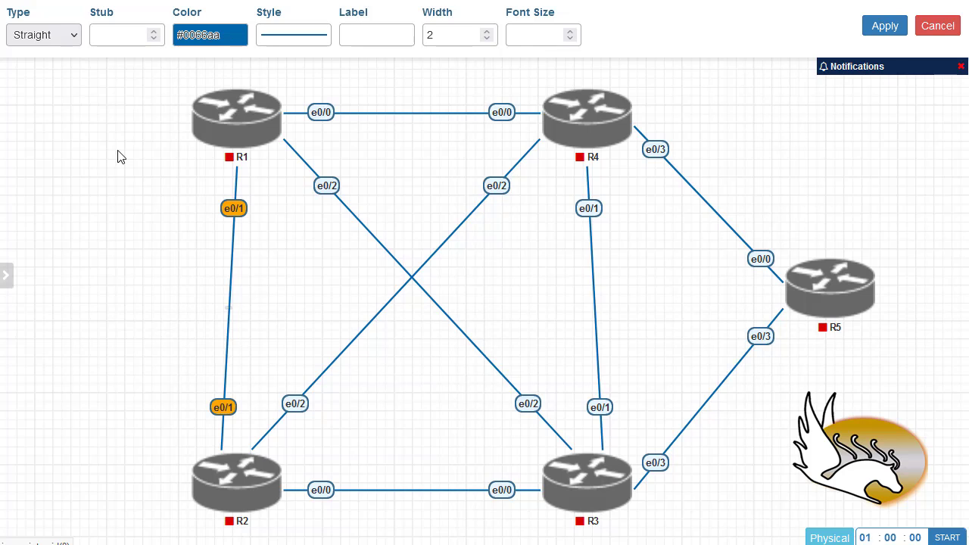
left_click(70, 42)
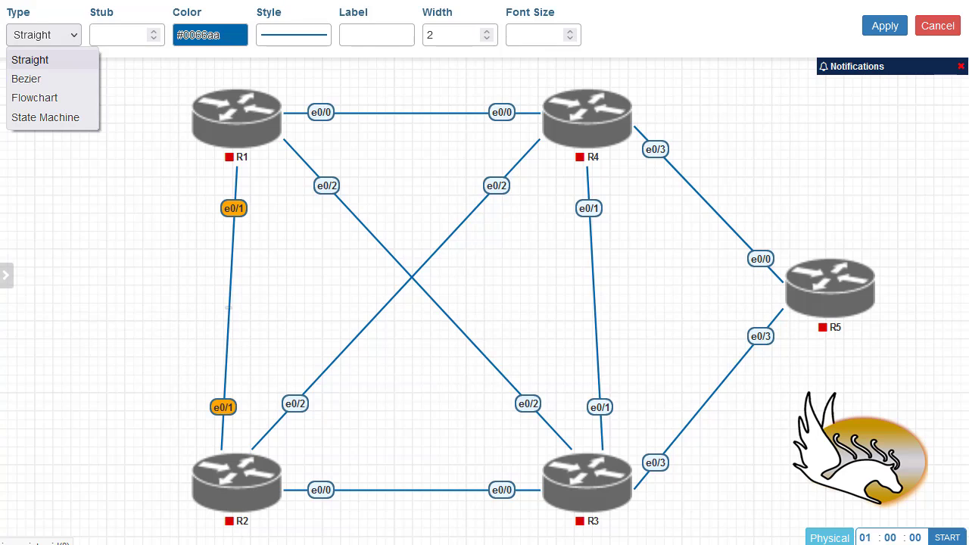
left_click(25, 80)
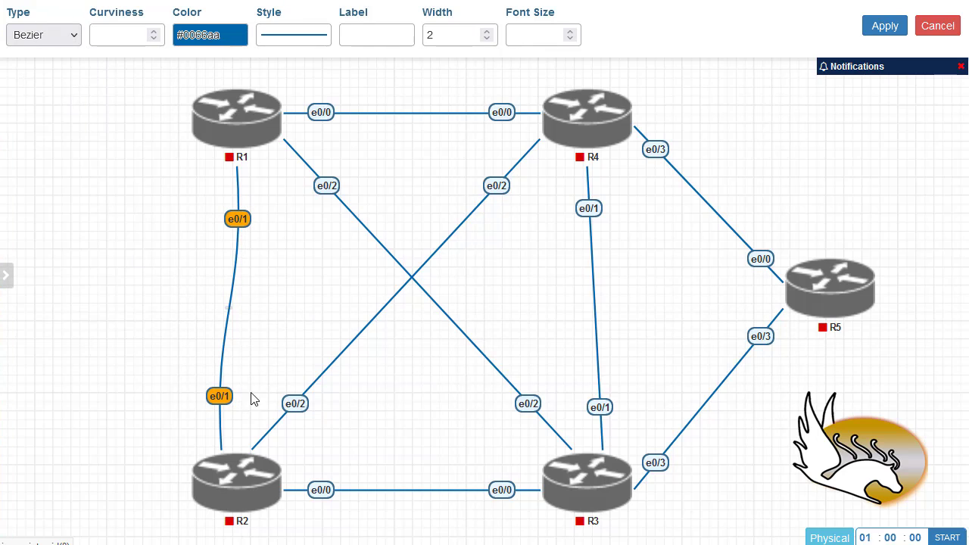
left_click_drag(223, 401, 206, 420)
left_click_drag(236, 220, 216, 177)
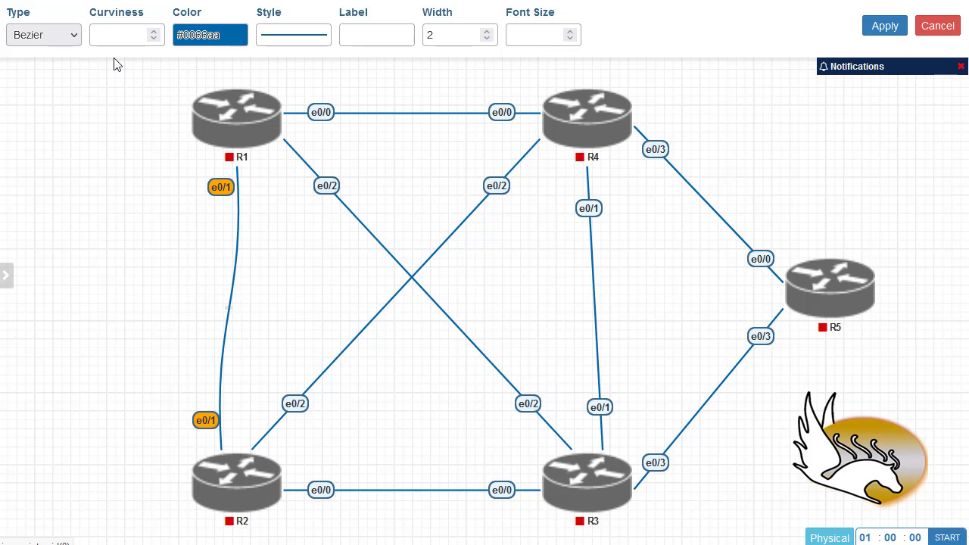
Adjust the R1–R2 link's curviness from 5 up to around 240
left_click(106, 30)
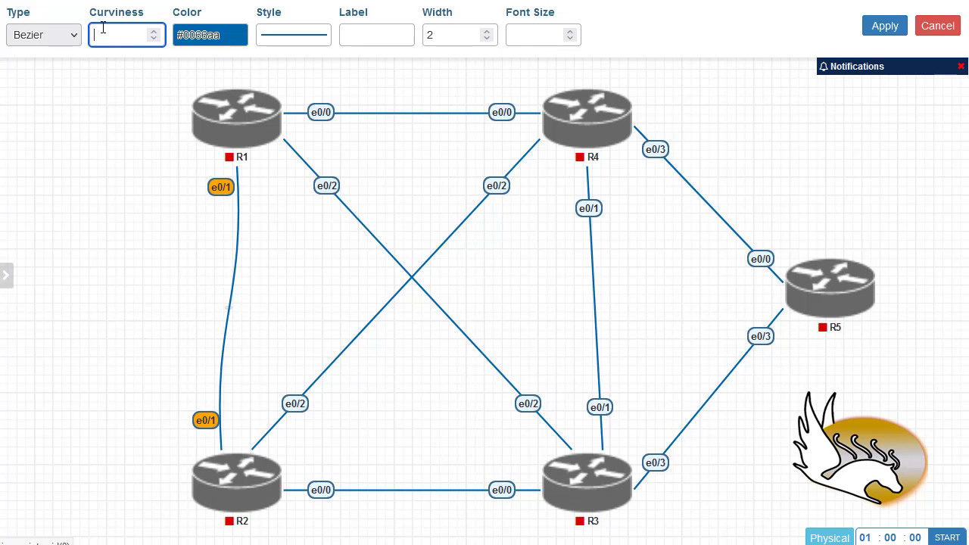
type("5")
left_click(154, 34)
left_click(153, 34)
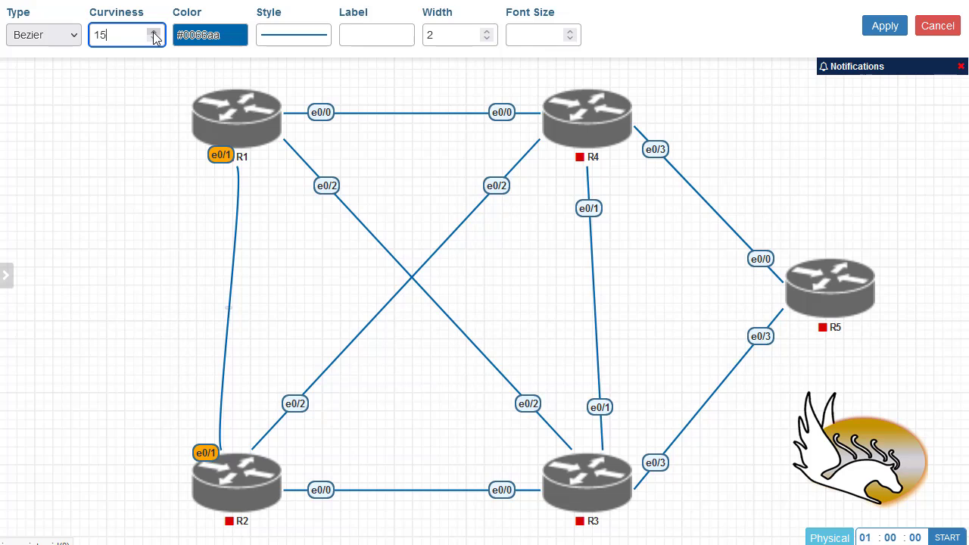
left_click(154, 34)
left_click(154, 34)
left_click(153, 34)
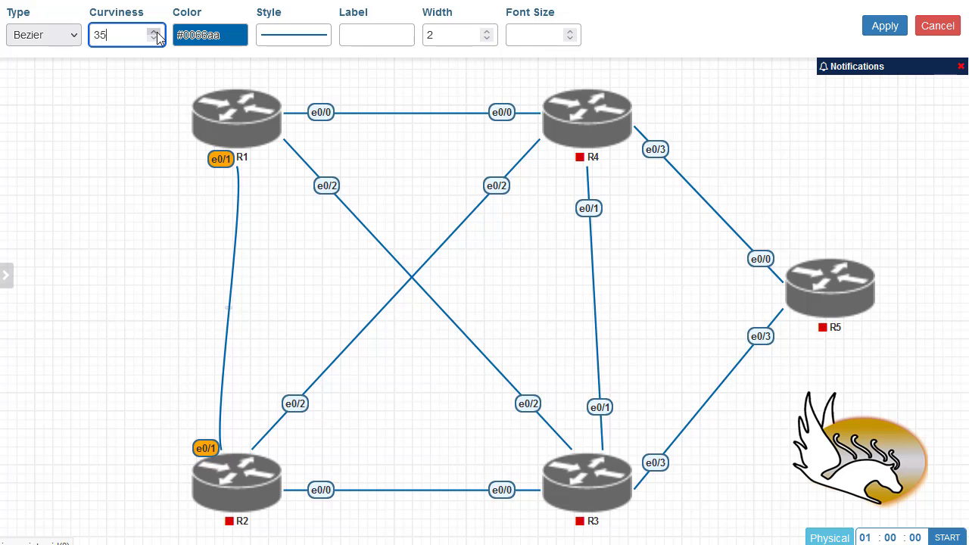
left_click(154, 35)
left_click_drag(154, 35, 155, 35)
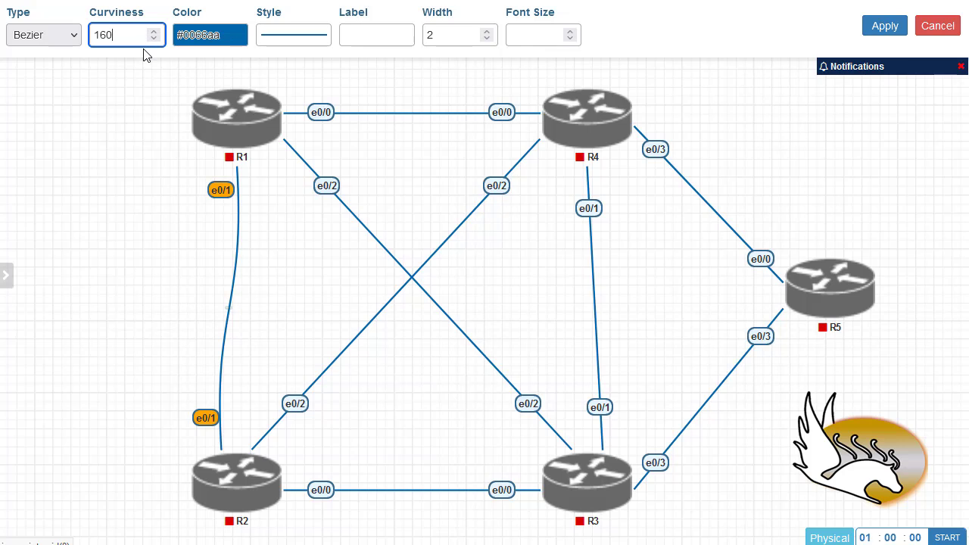
left_click_drag(156, 34, 155, 35)
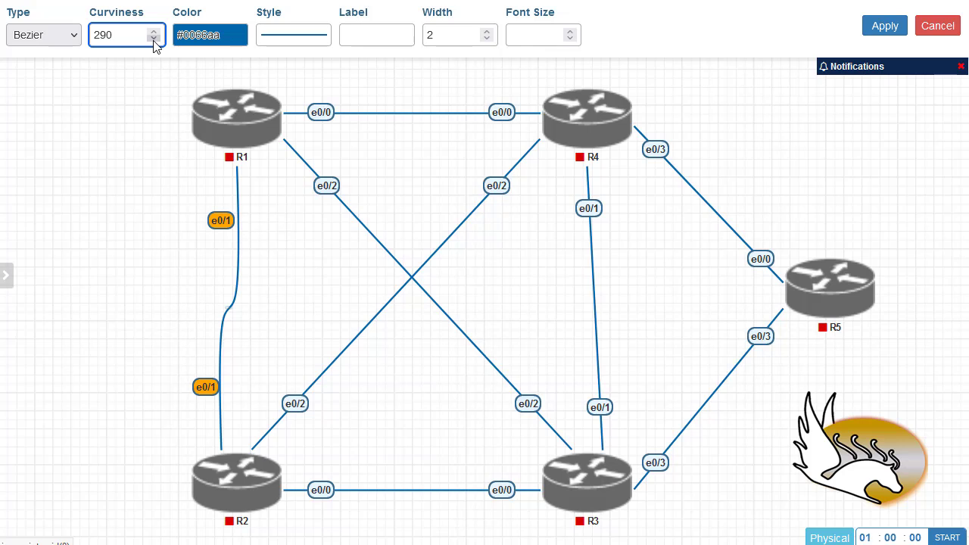
left_click_drag(154, 39, 153, 40)
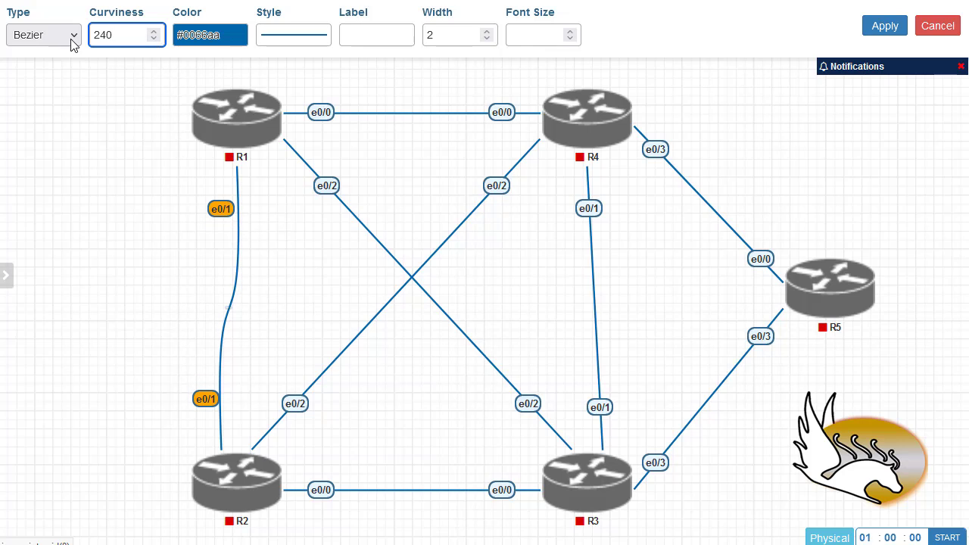
Switch the R1–R2 link type to a right-angled Flowchart connector
left_click(72, 35)
left_click(70, 98)
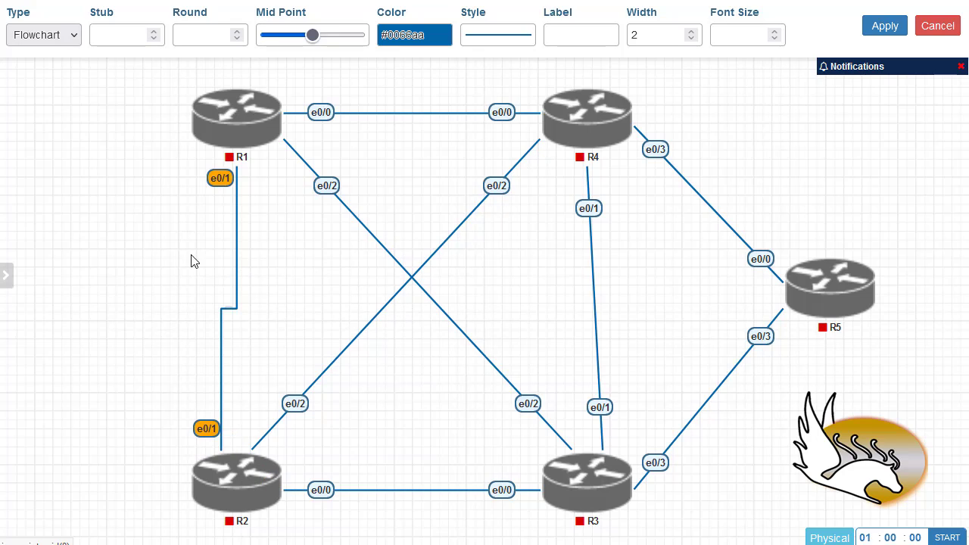
left_click(76, 41)
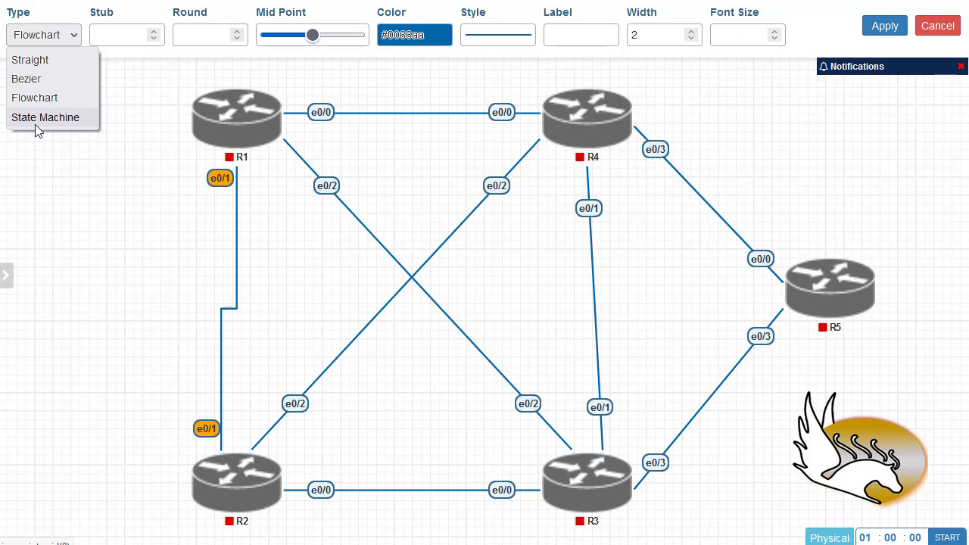
Set the R1–R2 link type to State Machine with curviness -50
left_click(61, 119)
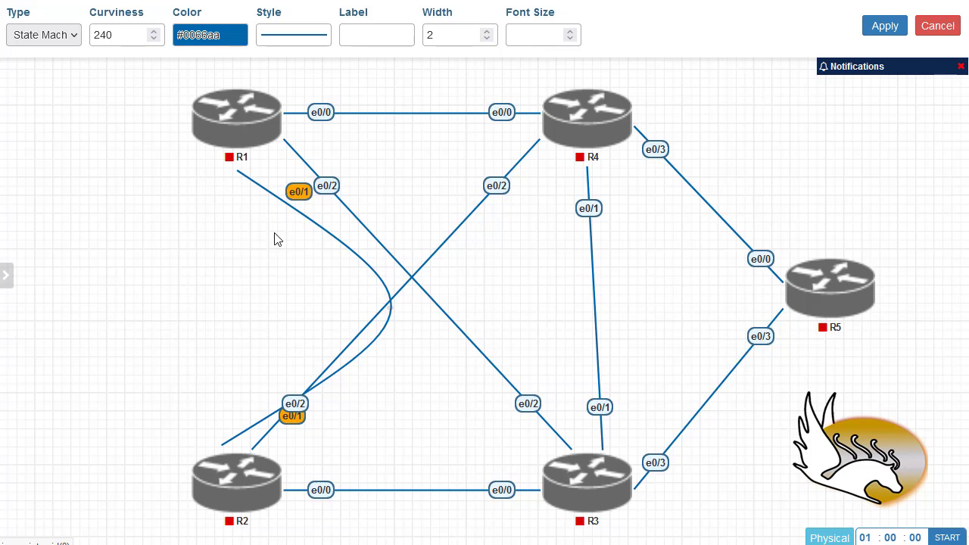
left_click_drag(121, 35, 76, 41)
type("50")
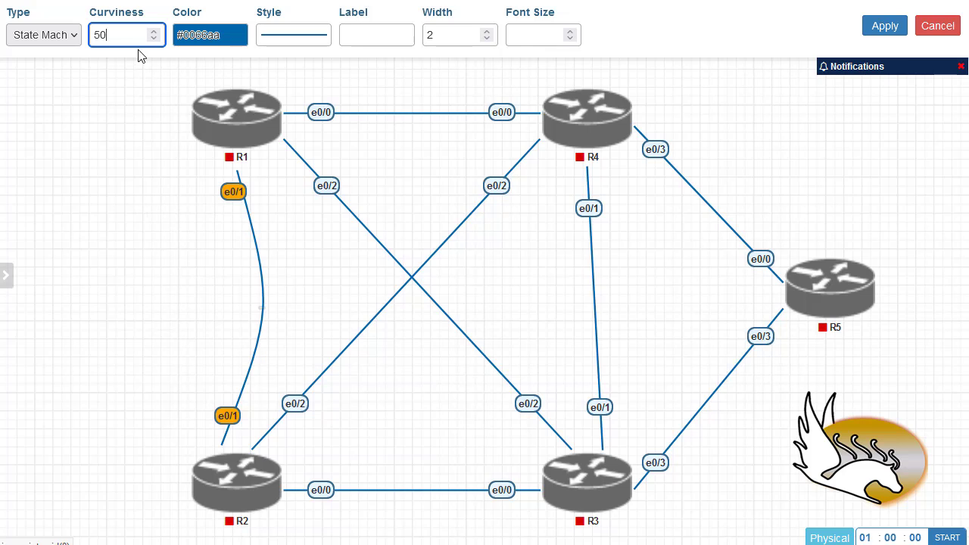
type("-")
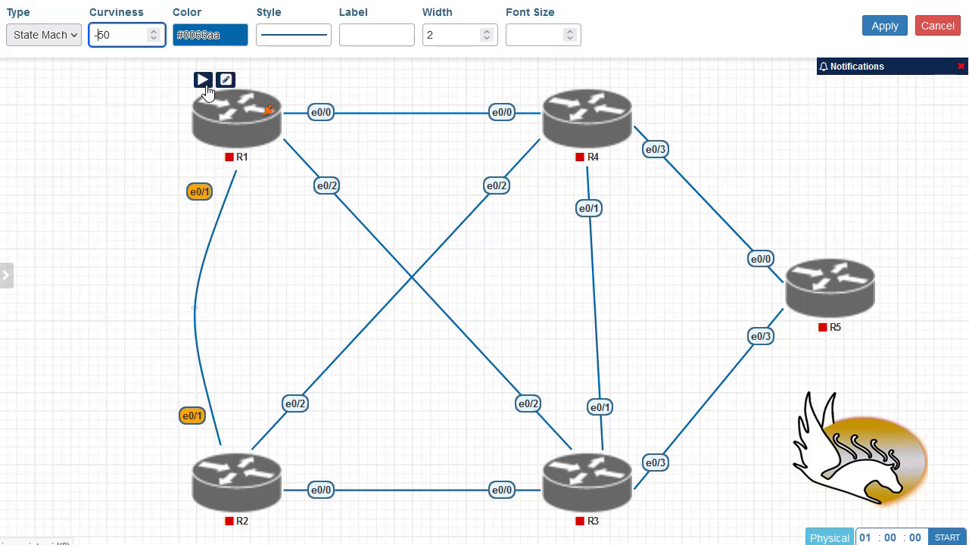
left_click(219, 36)
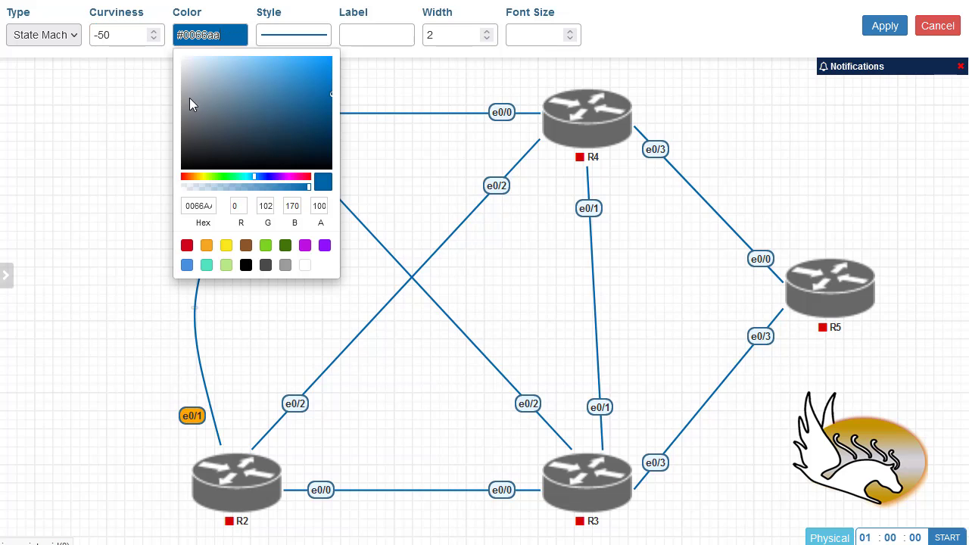
Try dashed, dotted and dash-dot patterns on the R1–R2 link, then return to solid
left_click(314, 38)
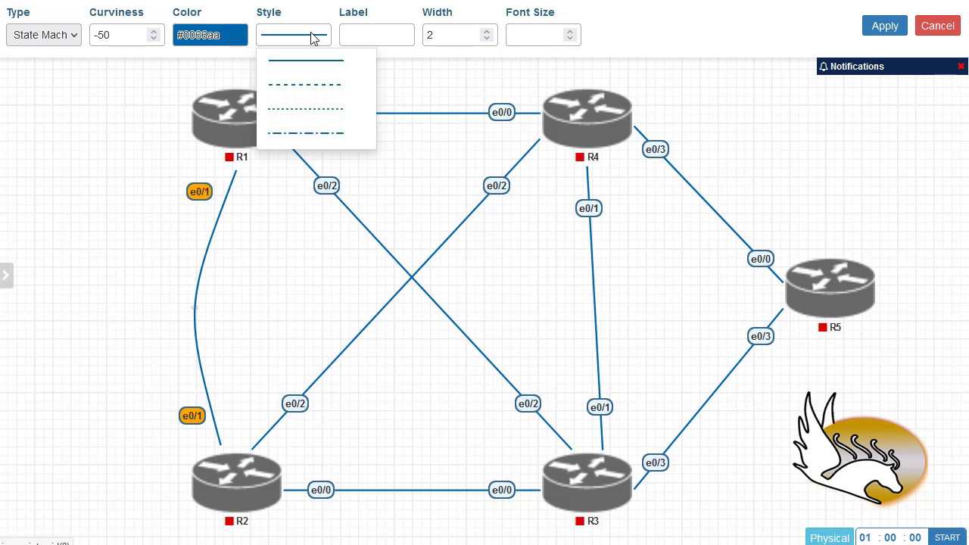
left_click(308, 90)
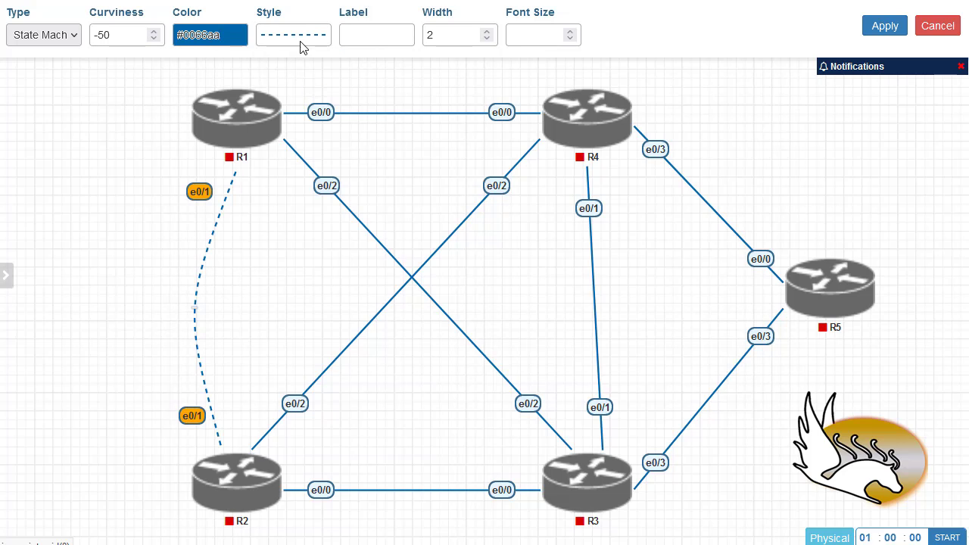
left_click(304, 40)
left_click(313, 110)
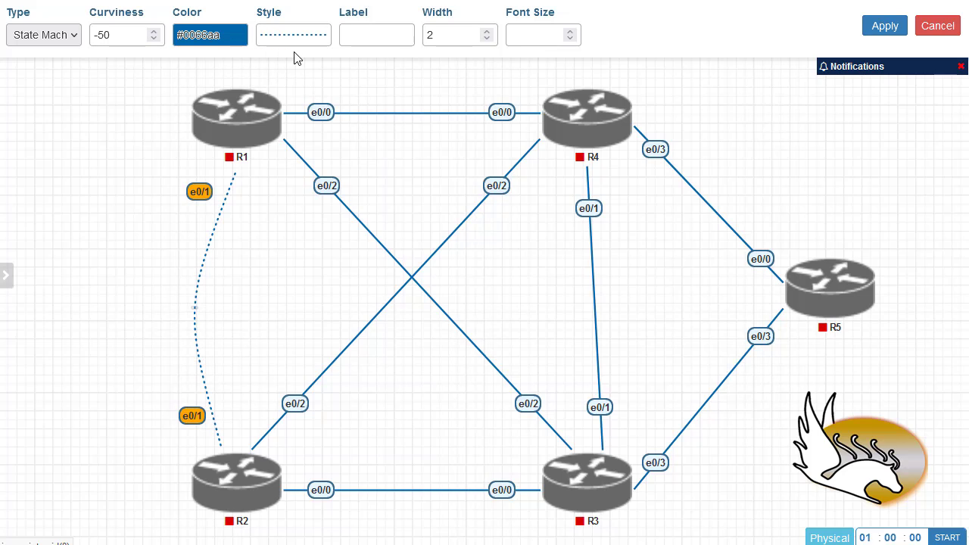
left_click(296, 38)
left_click(316, 133)
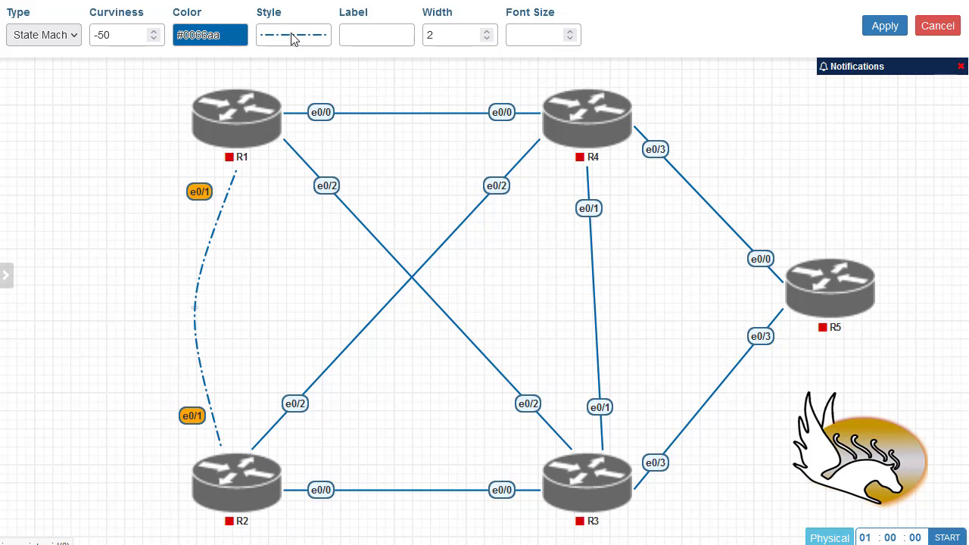
left_click(295, 36)
left_click(301, 61)
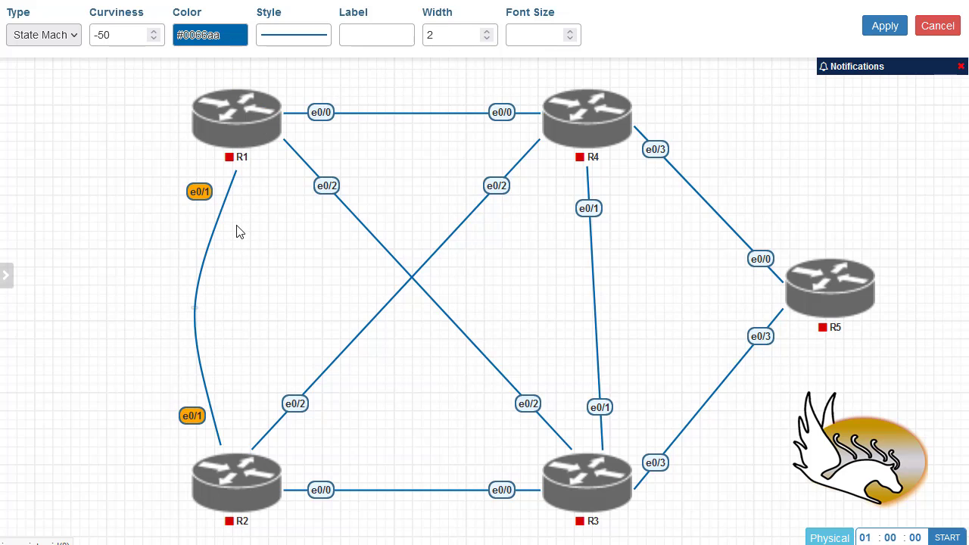
Try widths 4 and 5, settle on width 2, and move the upper e0/1 label below R1
double_click(487, 32)
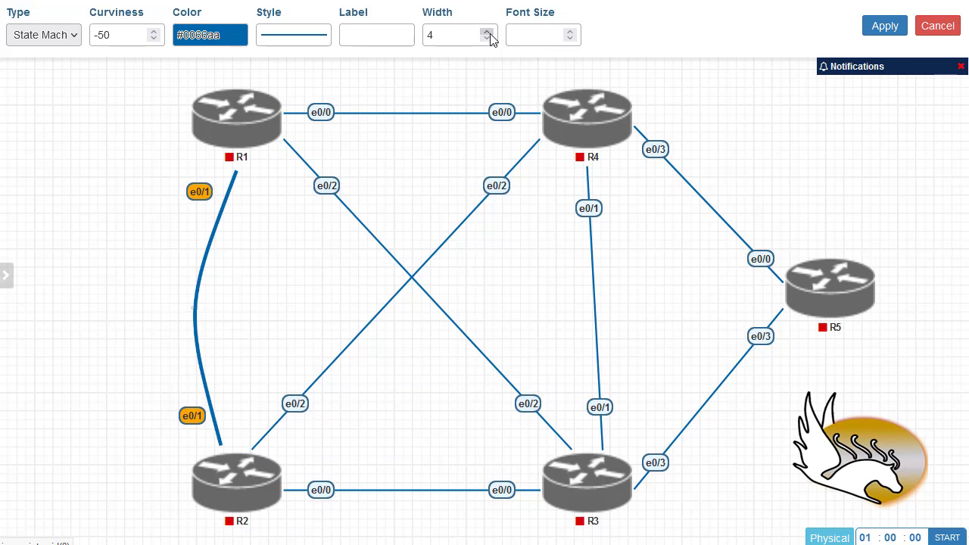
left_click(488, 33)
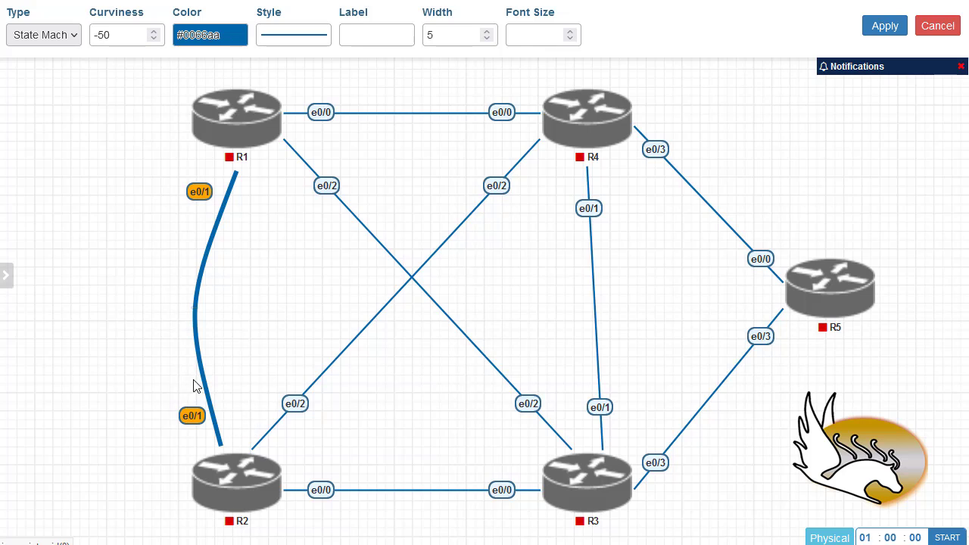
left_click(489, 39)
left_click(488, 39)
left_click(488, 39)
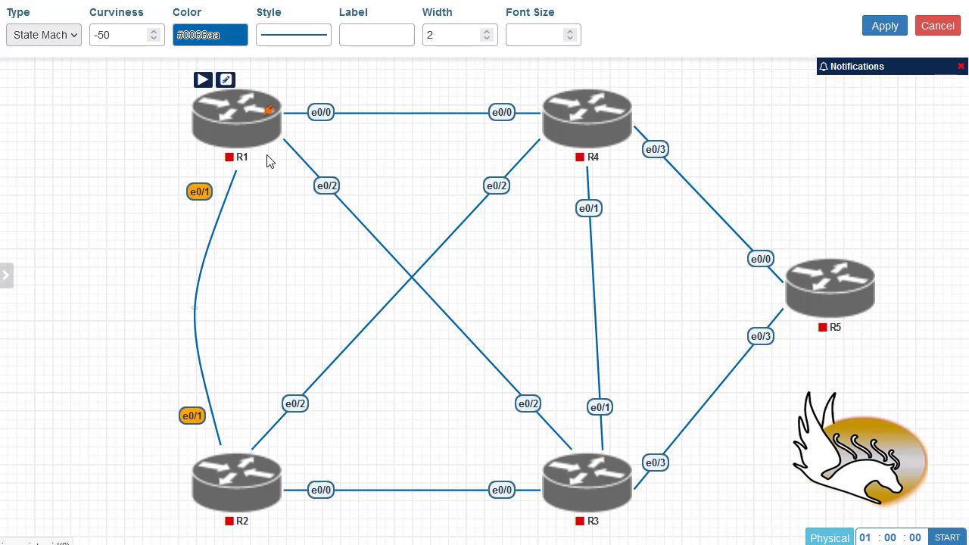
left_click_drag(209, 196, 217, 175)
left_click(884, 26)
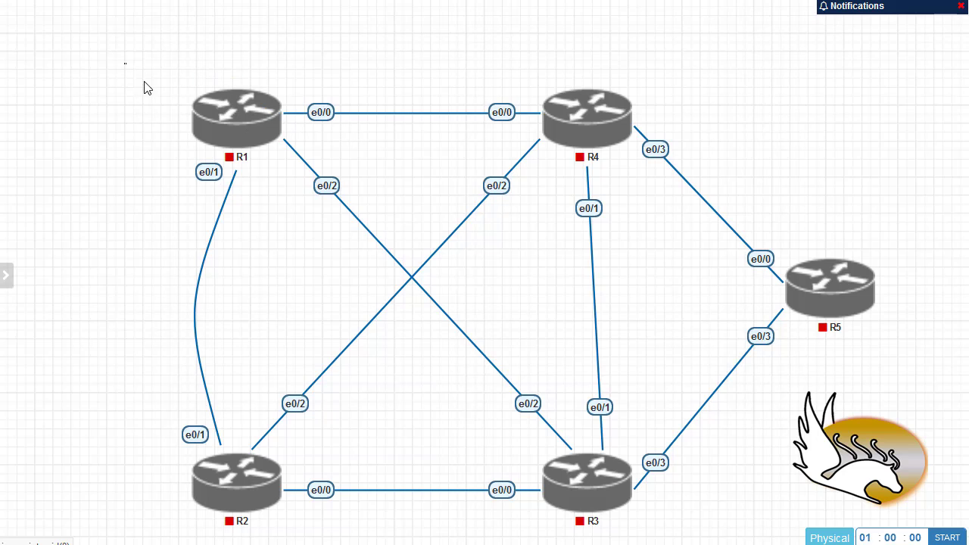
left_click_drag(144, 83, 304, 485)
right_click(217, 115)
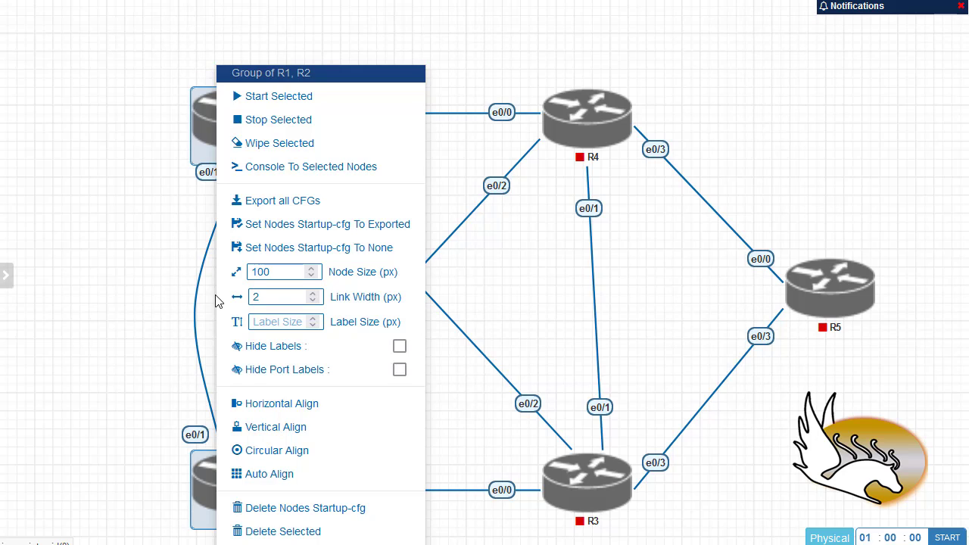
left_click(398, 348)
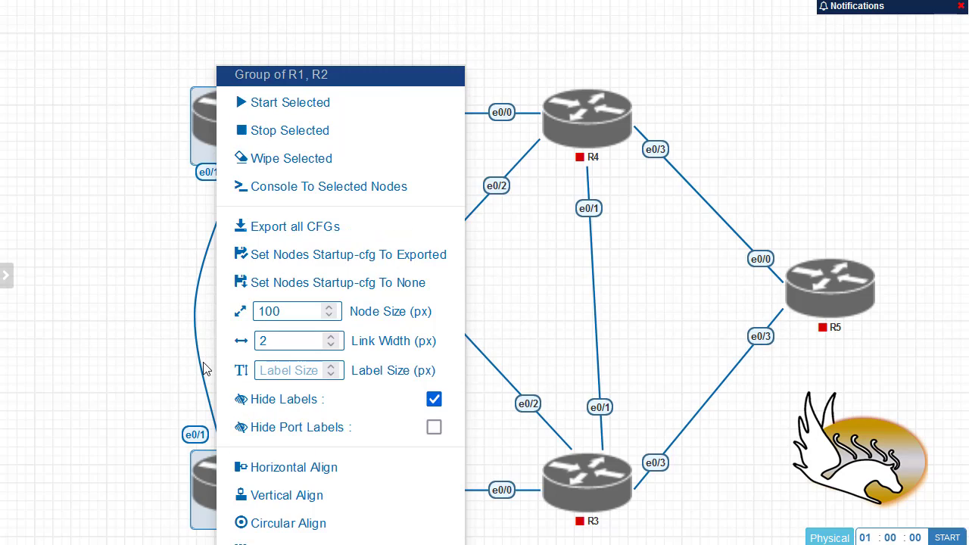
left_click(433, 401)
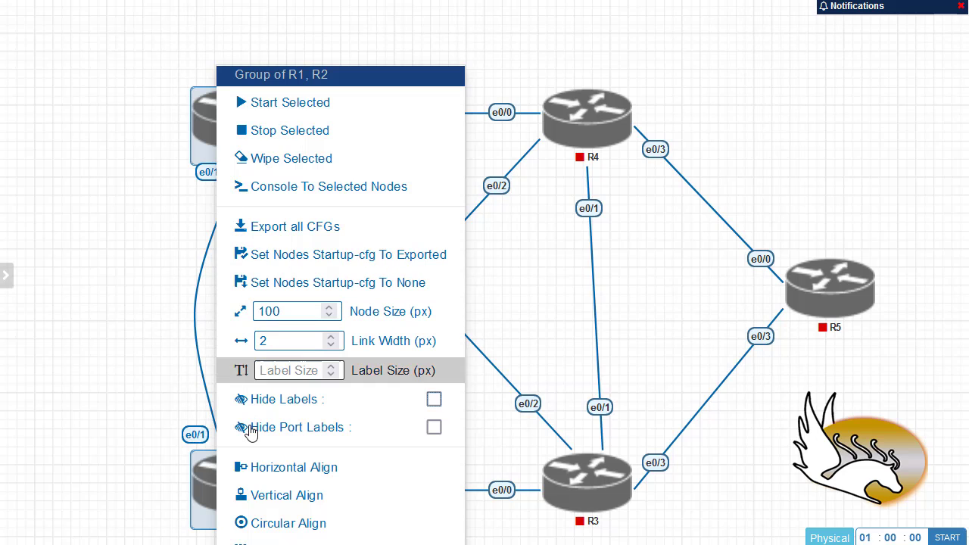
left_click(433, 428)
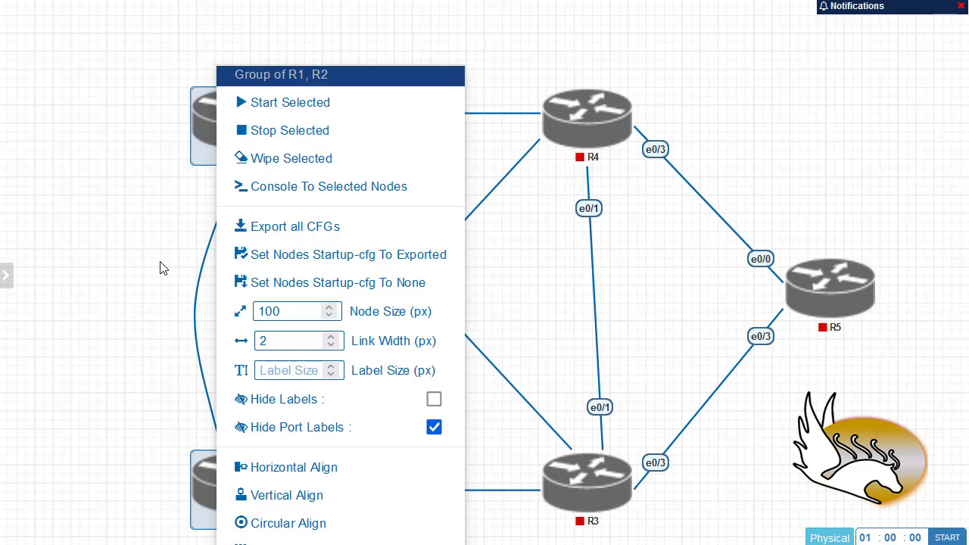
left_click(433, 427)
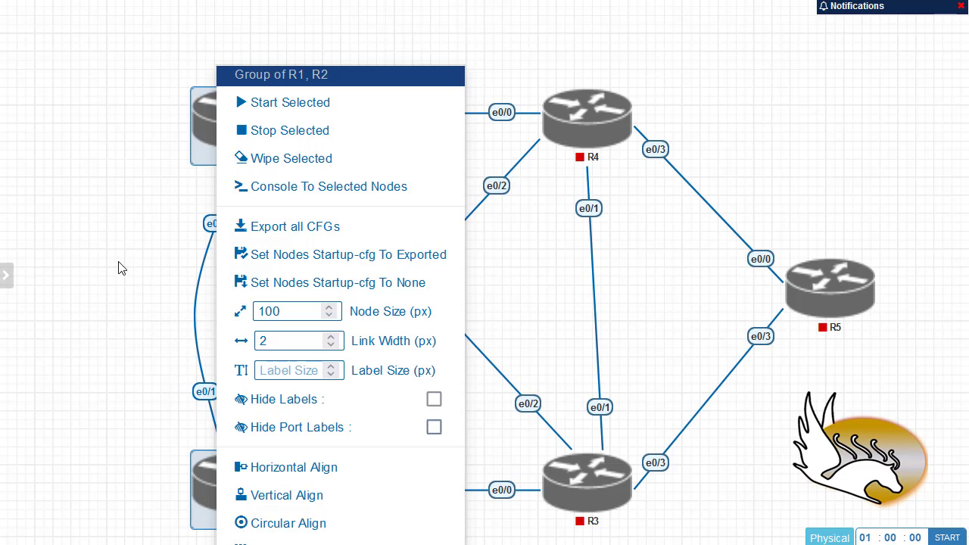
left_click(135, 314)
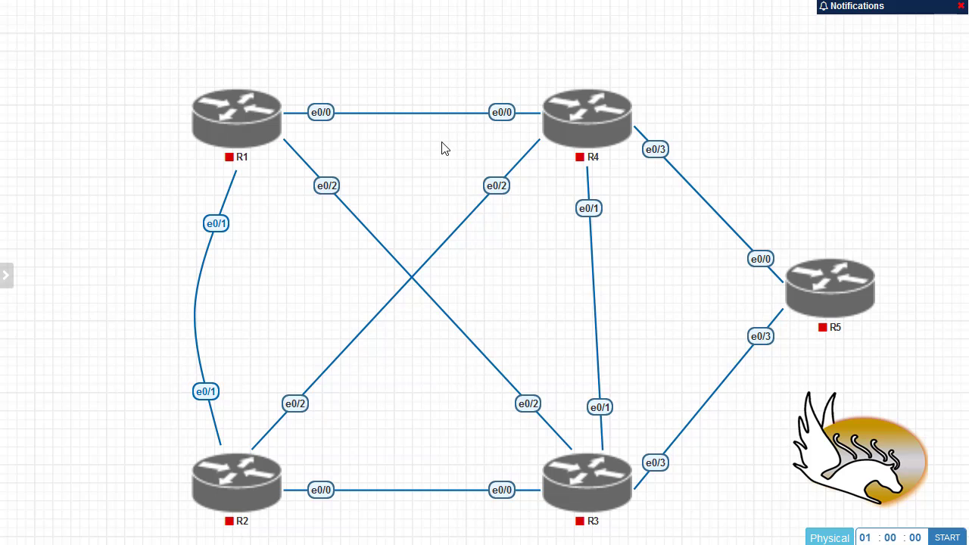
Turn the R1–R4 e0/0 link into a State Machine curve at curviness 30 and apply it
right_click(496, 110)
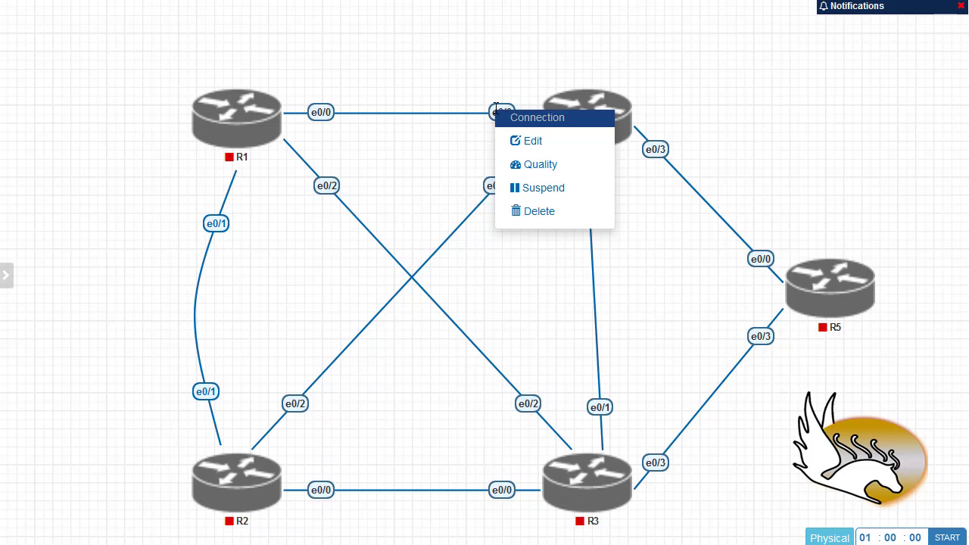
left_click(523, 144)
left_click(70, 40)
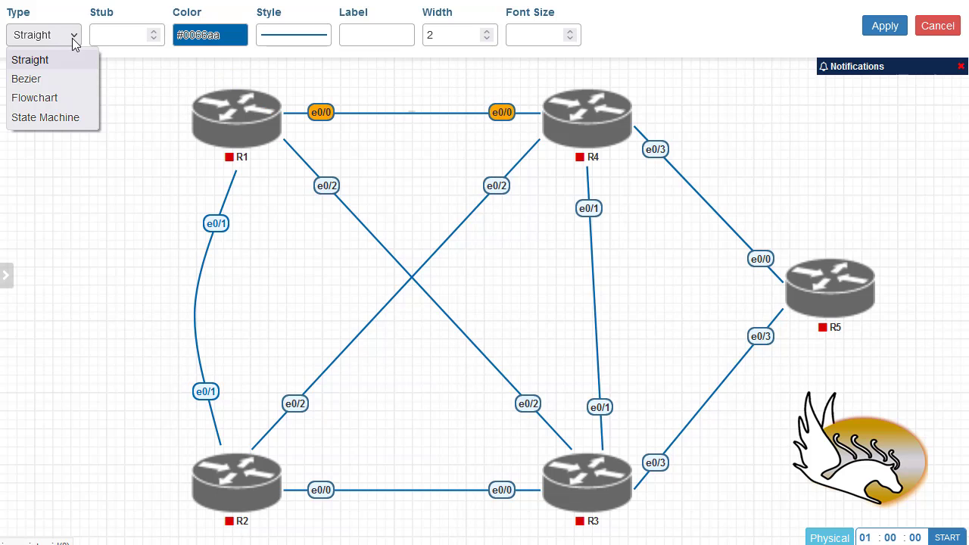
left_click(71, 118)
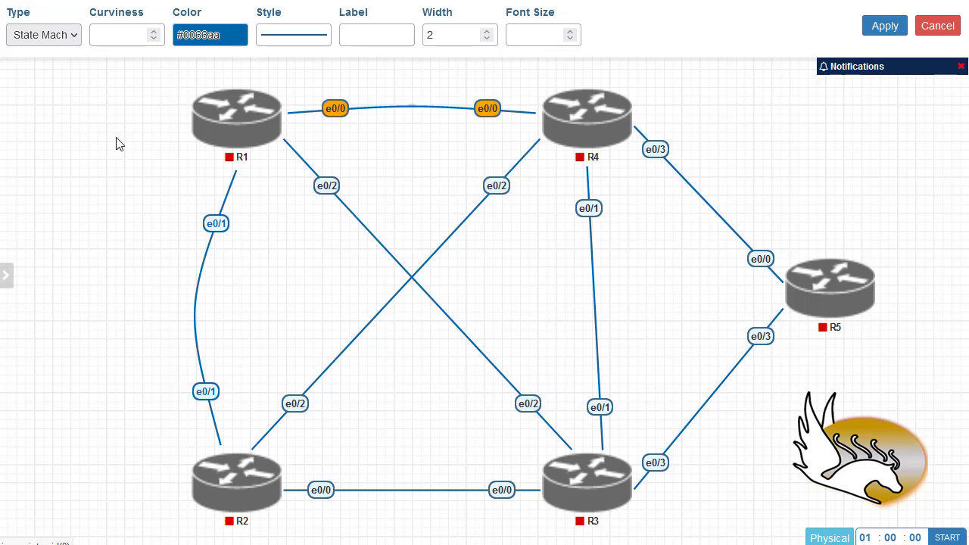
left_click(125, 41)
type("50")
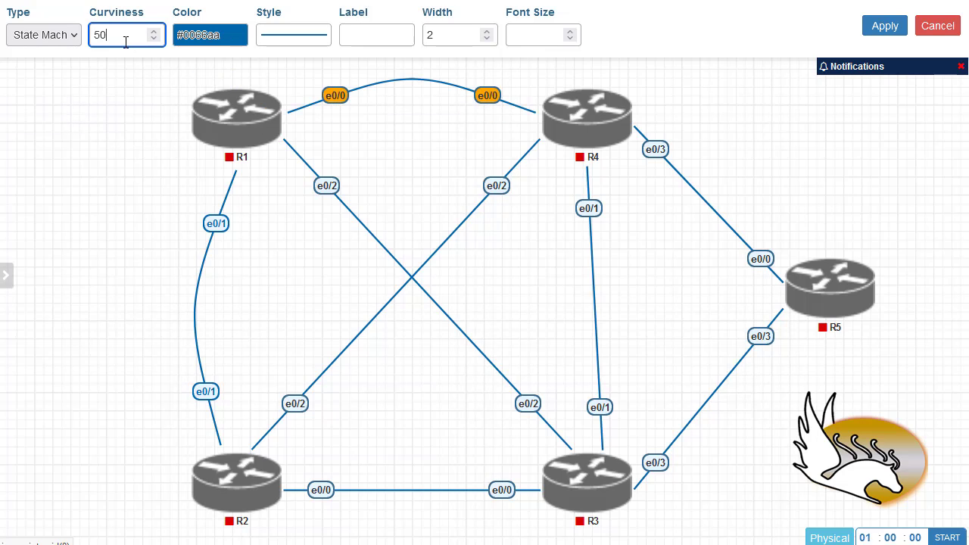
key("BackSpace")
key("BackSpace")
type("40")
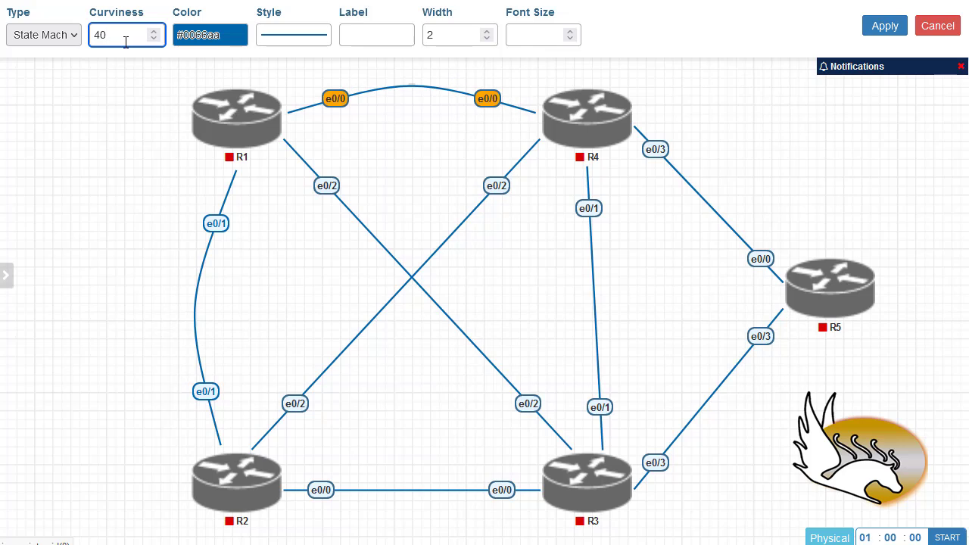
key("Down")
key("Down")
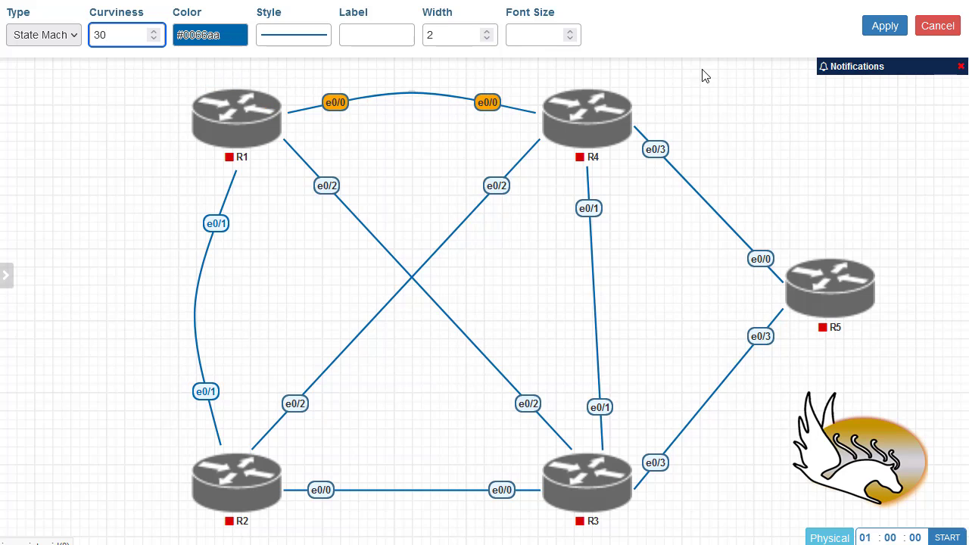
left_click(890, 33)
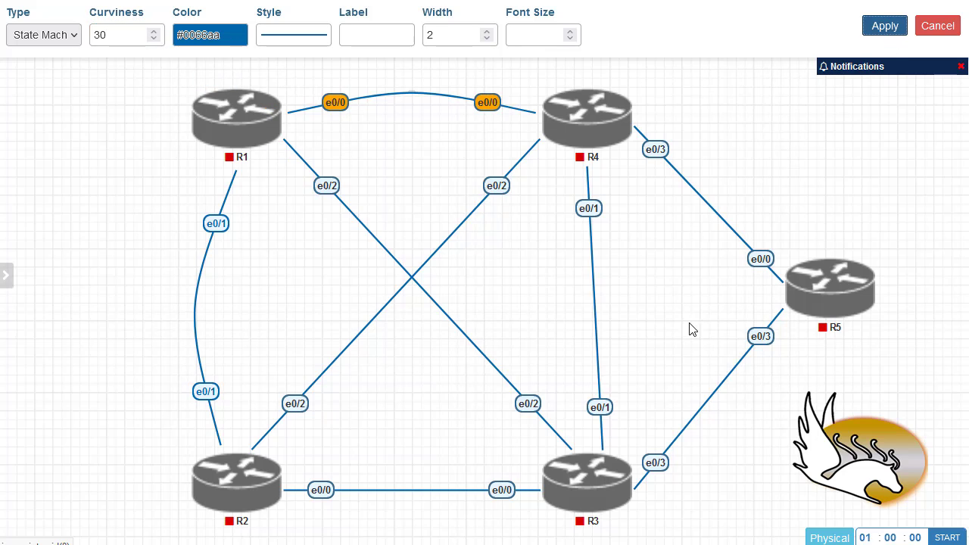
Make the R2–R3 e0/0 link a State Machine curve, curviness 40 lowered to 30, and apply
right_click(328, 496)
left_click(354, 462)
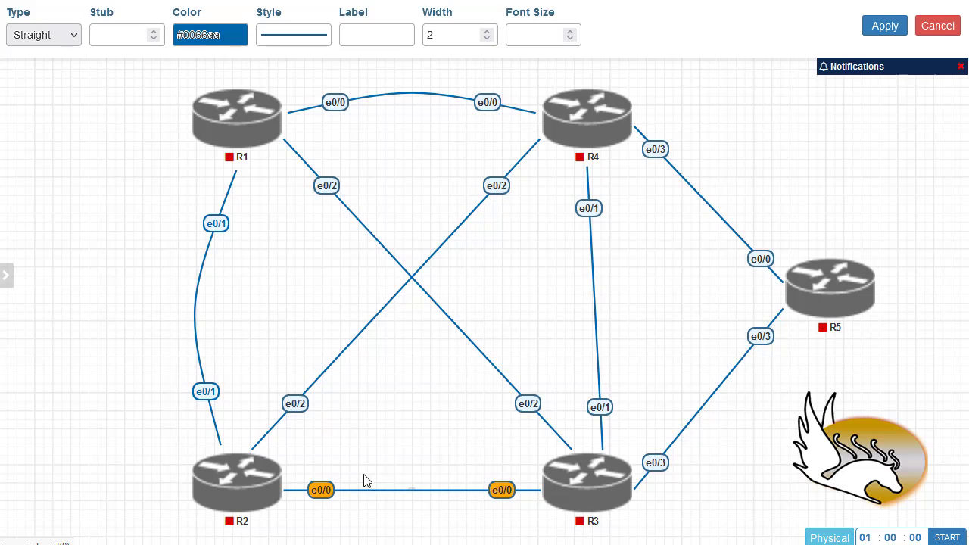
left_click(140, 37)
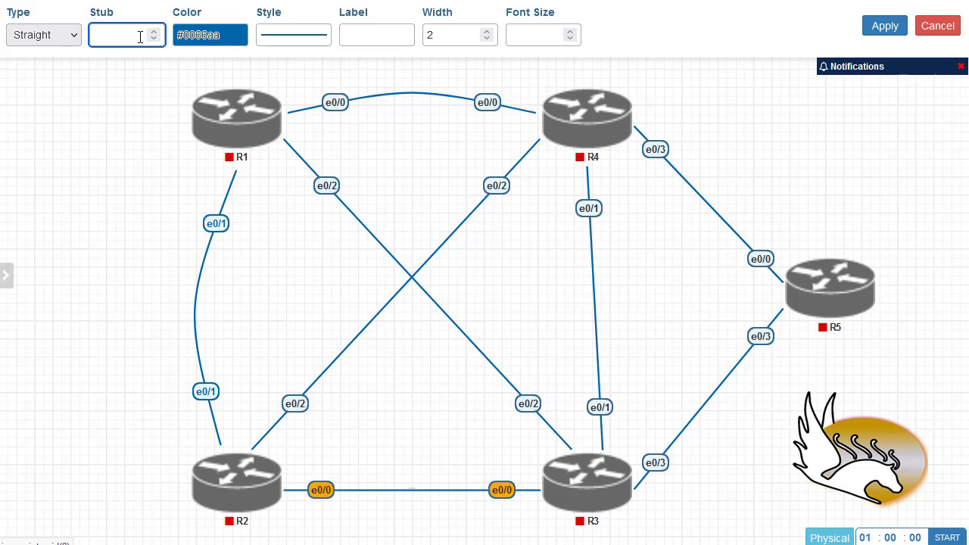
left_click(57, 36)
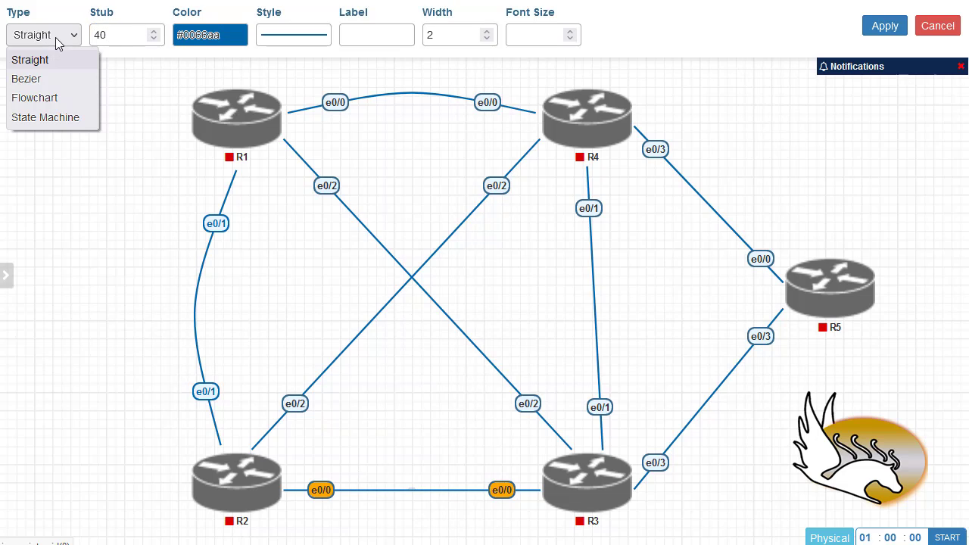
left_click(55, 119)
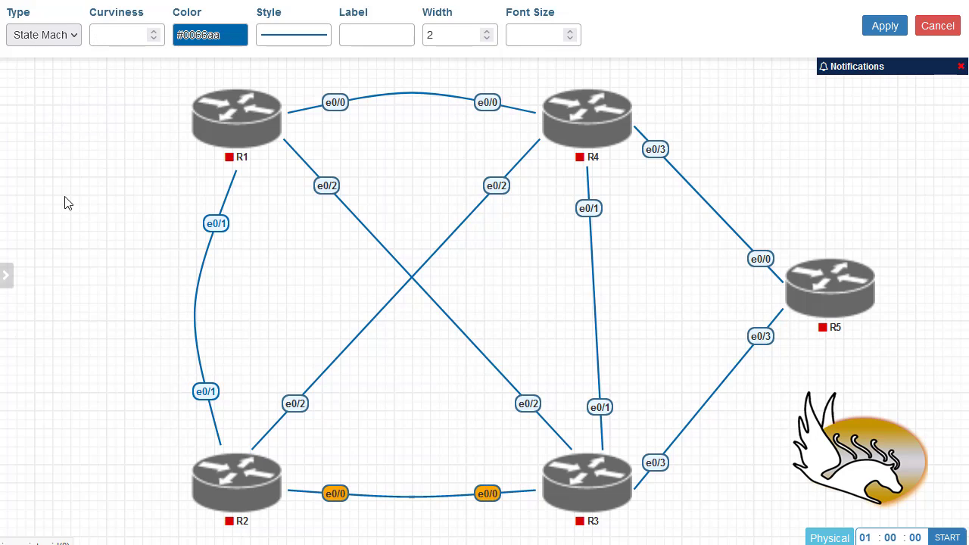
left_click(127, 37)
type("40")
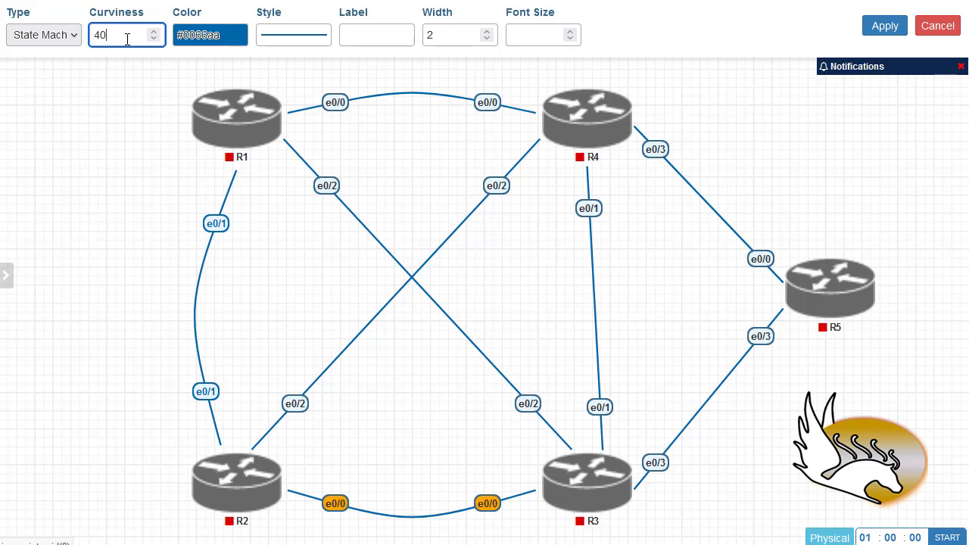
key("Down")
key("Down")
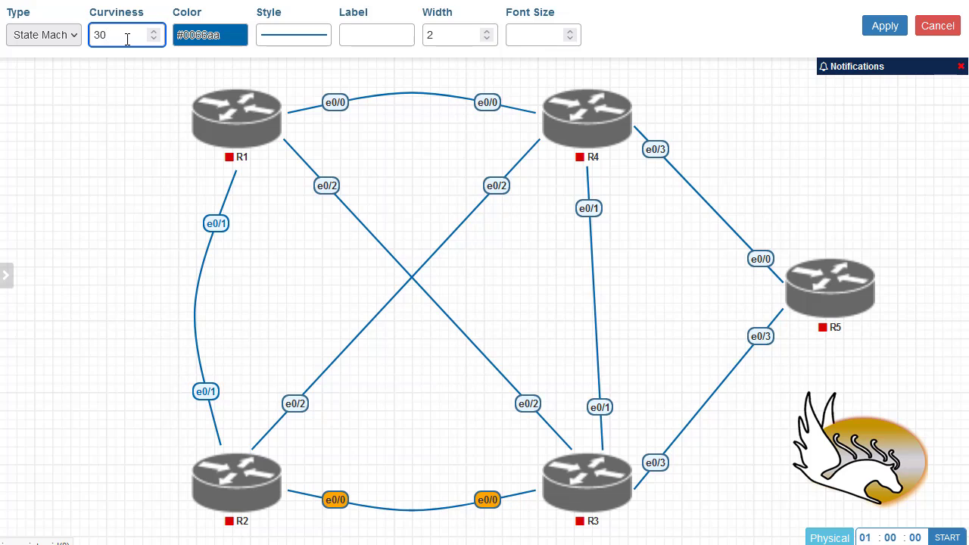
left_click(885, 26)
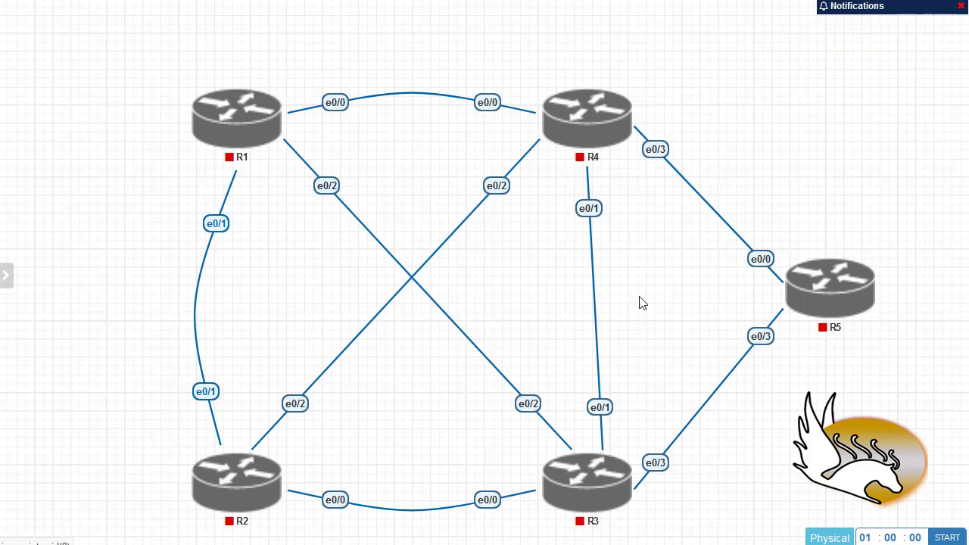
Turn the R4–R3 e0/1 link into a State Machine curve with curviness 40
right_click(588, 214)
left_click(613, 246)
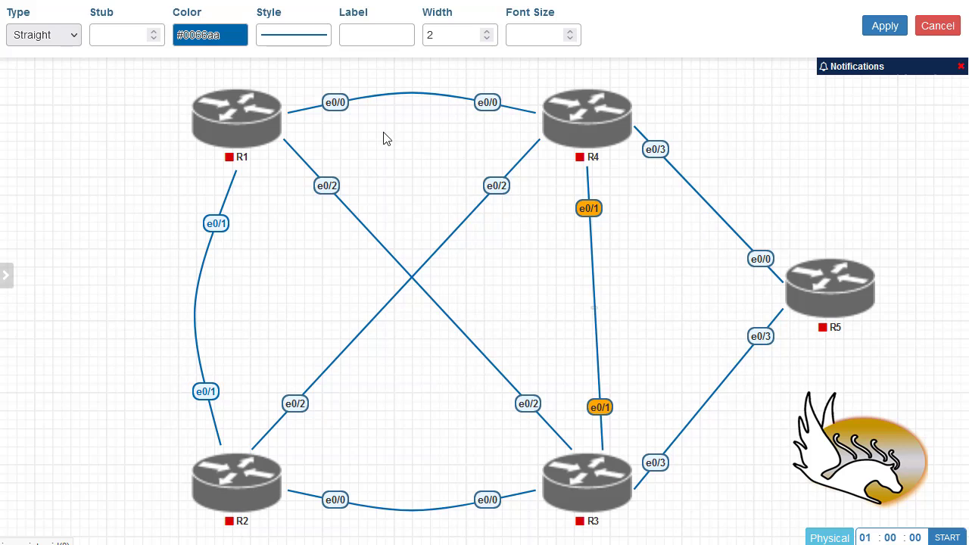
left_click(47, 34)
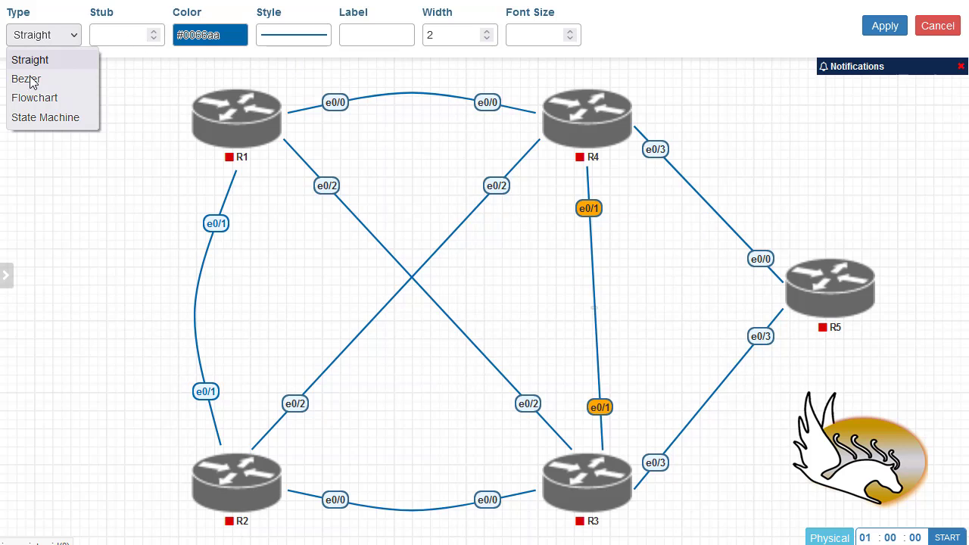
left_click(32, 119)
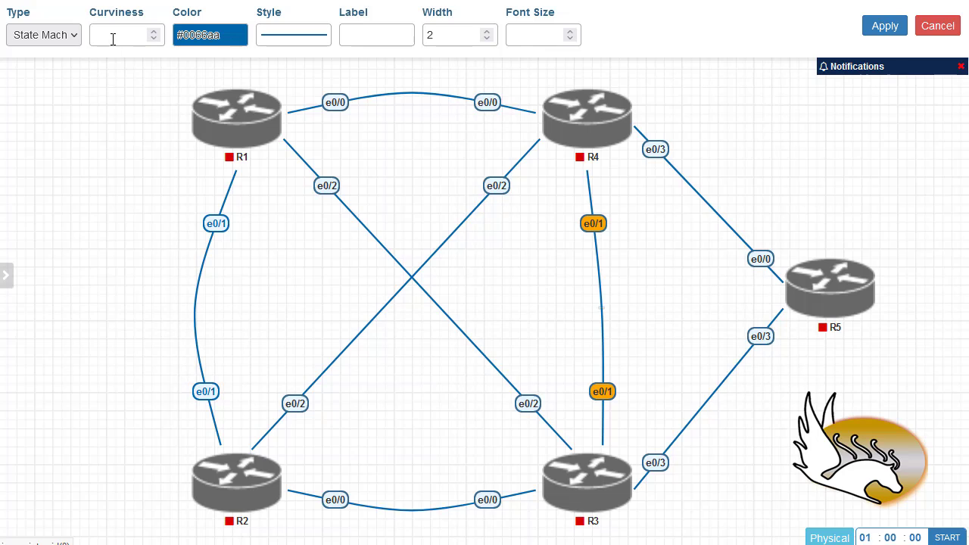
left_click(113, 38)
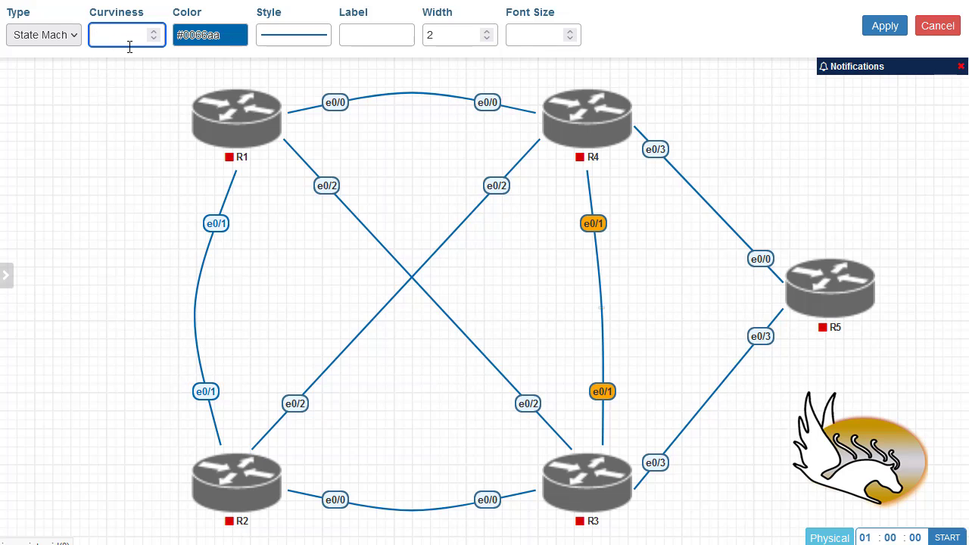
type("30")
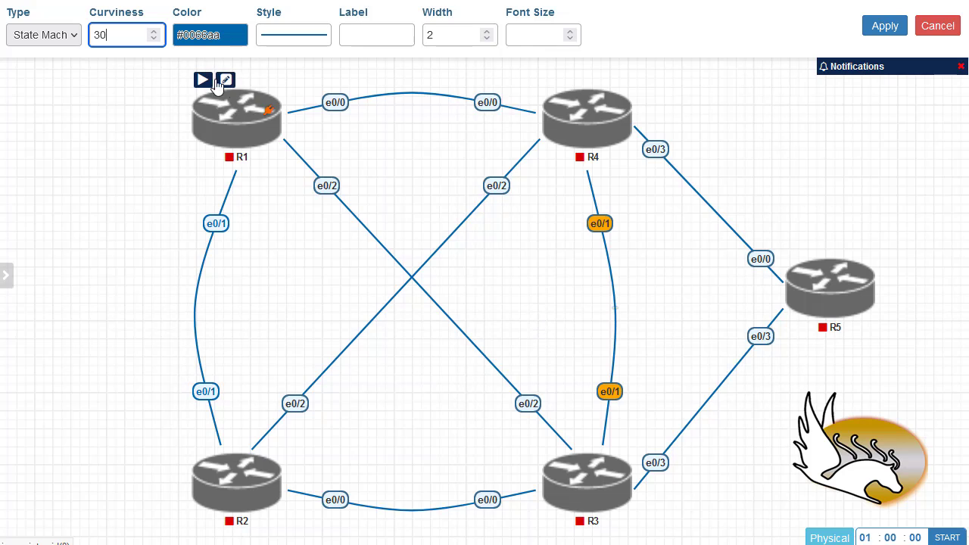
key("Up")
key("Up")
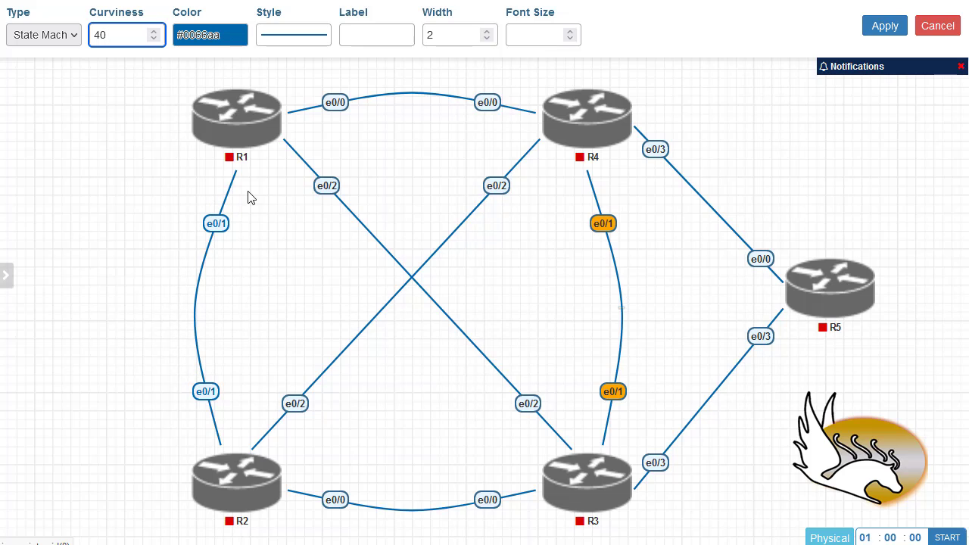
left_click(879, 28)
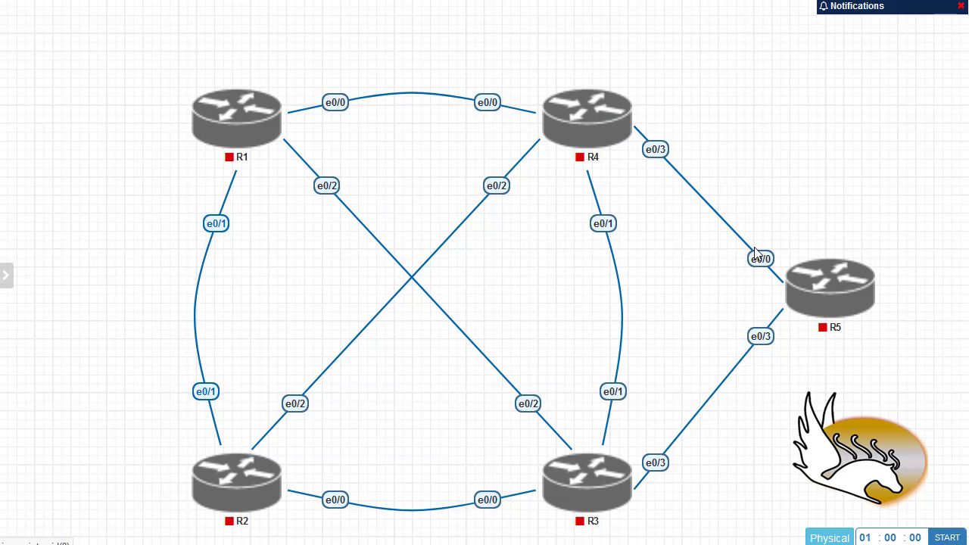
Change the R4–R5 link's line type to Flowchart
right_click(657, 149)
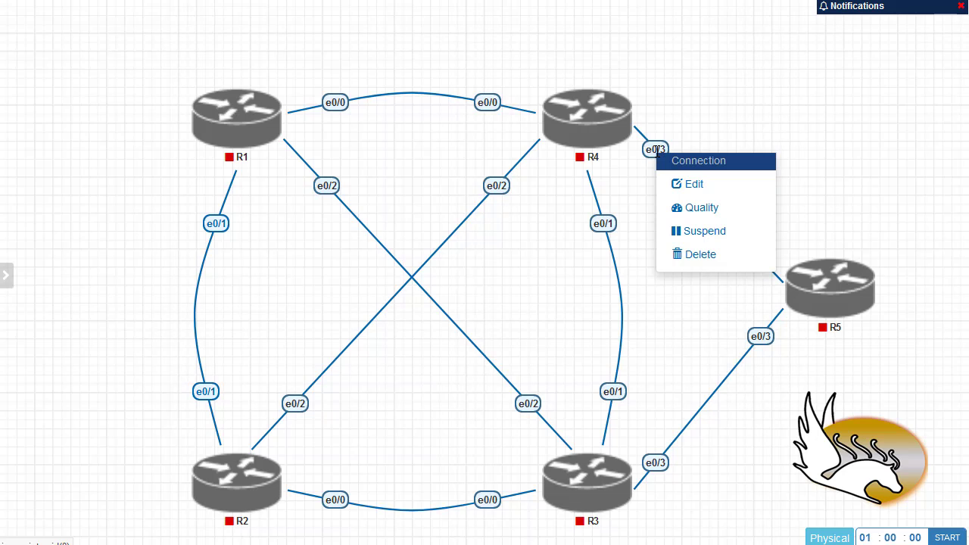
left_click(678, 185)
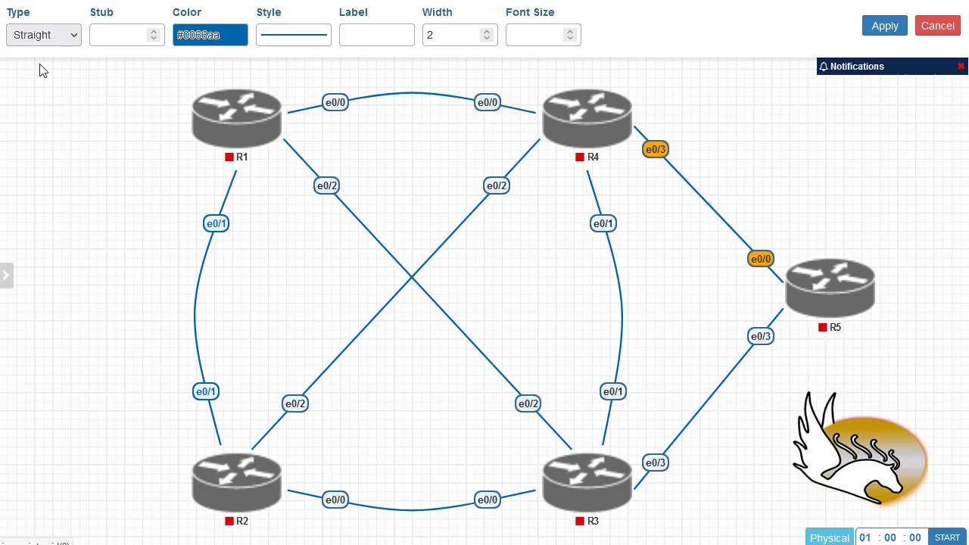
left_click(64, 36)
left_click(57, 98)
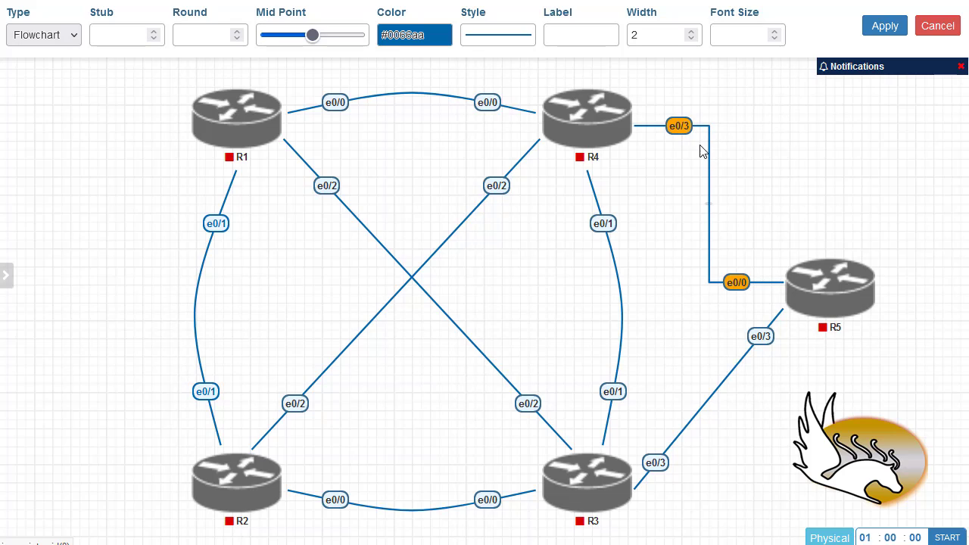
Raise the link's corner rounding to 20, shift its mid point slightly, and apply
left_click(192, 32)
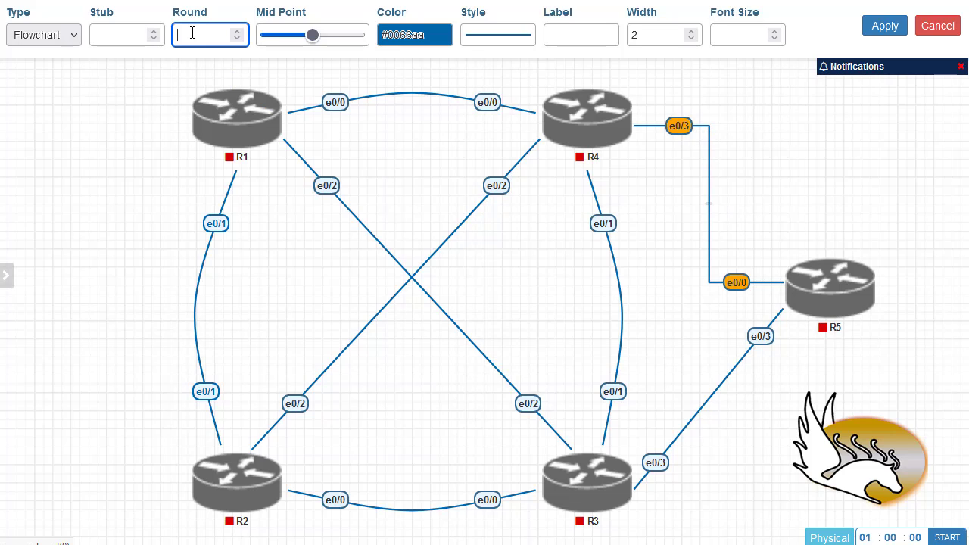
left_click(236, 32)
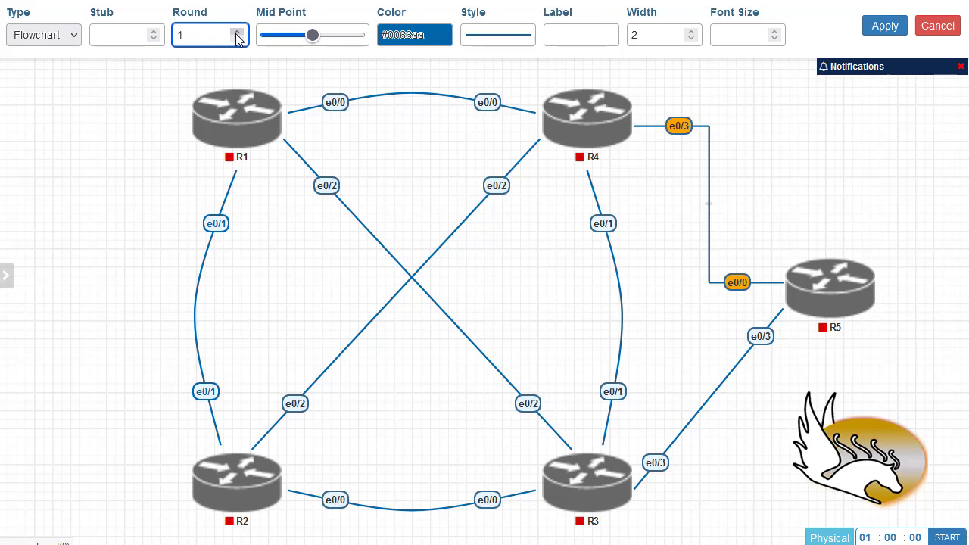
left_click(237, 34)
left_click(237, 34)
left_click(237, 34)
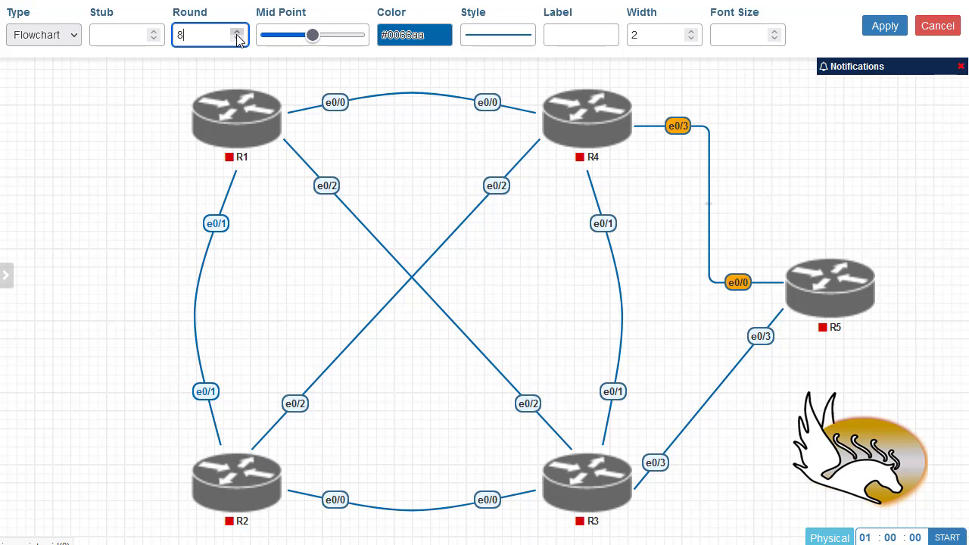
left_click(237, 34)
left_click(238, 33)
left_click(238, 33)
left_click(239, 32)
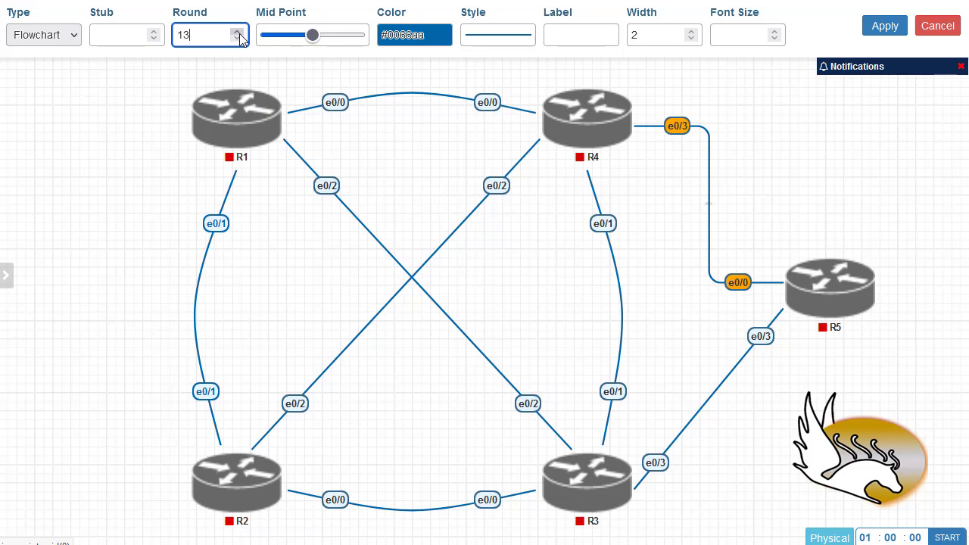
left_click(239, 34)
left_click(238, 34)
left_click(238, 34)
left_click(238, 34)
left_click(238, 34)
left_click(238, 34)
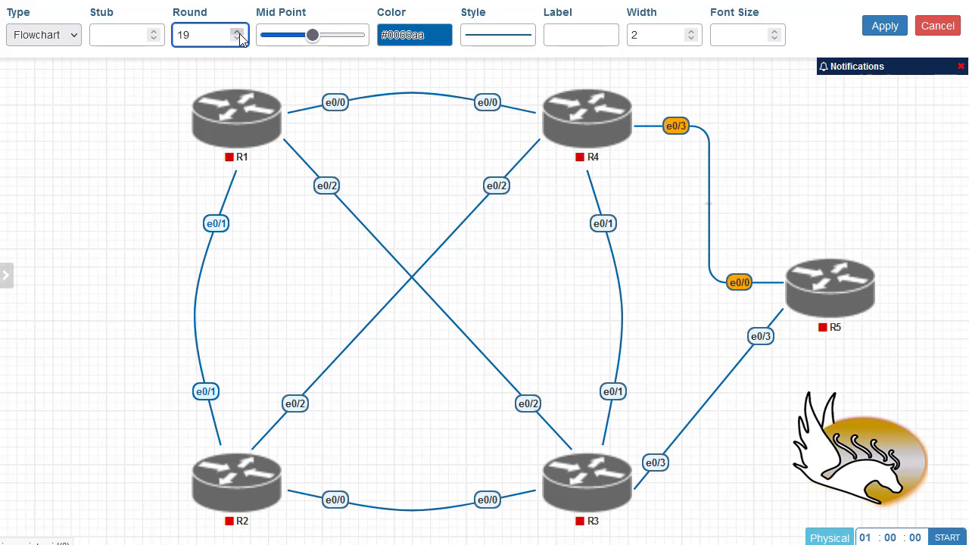
left_click(239, 33)
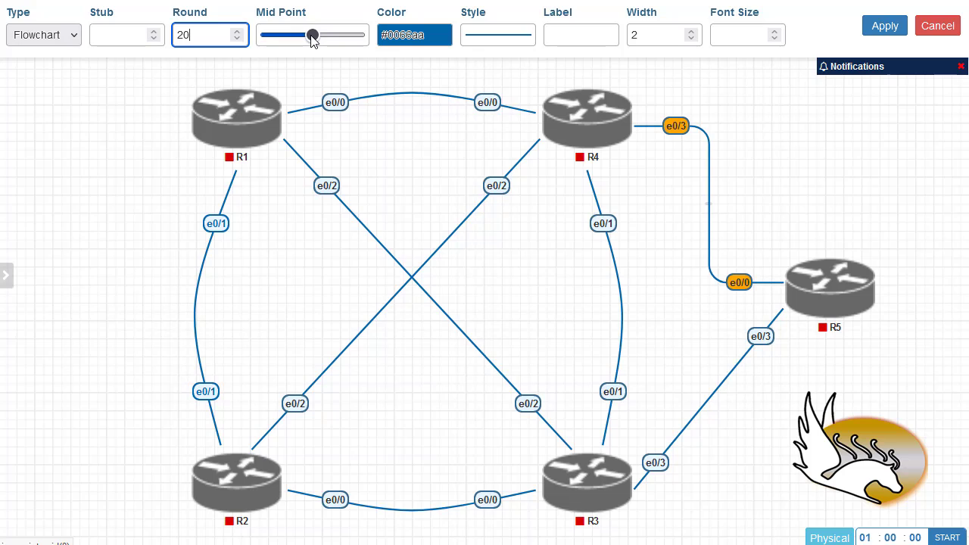
mouse_move(313, 36)
left_mouse_down()
mouse_move(288, 46)
mouse_move(344, 50)
mouse_move(315, 51)
left_mouse_up()
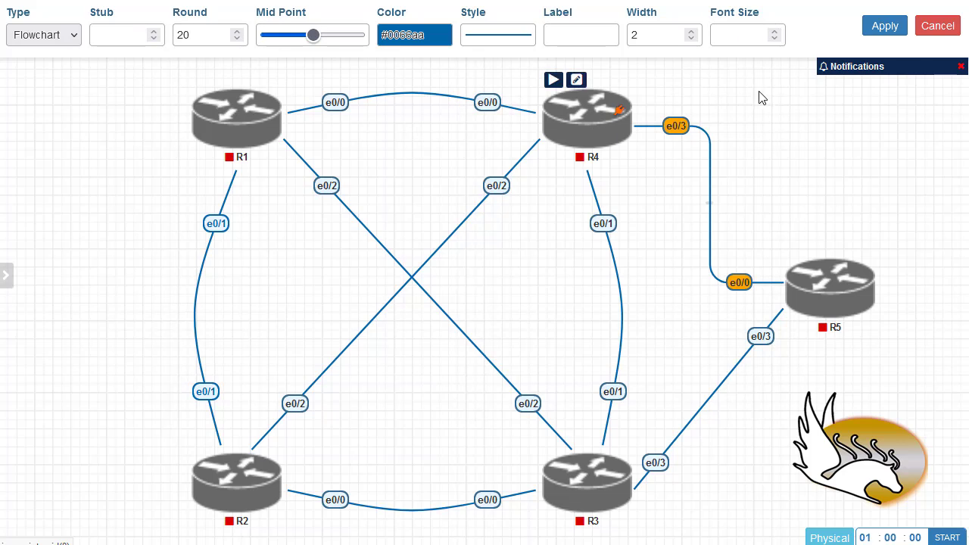
left_click(884, 26)
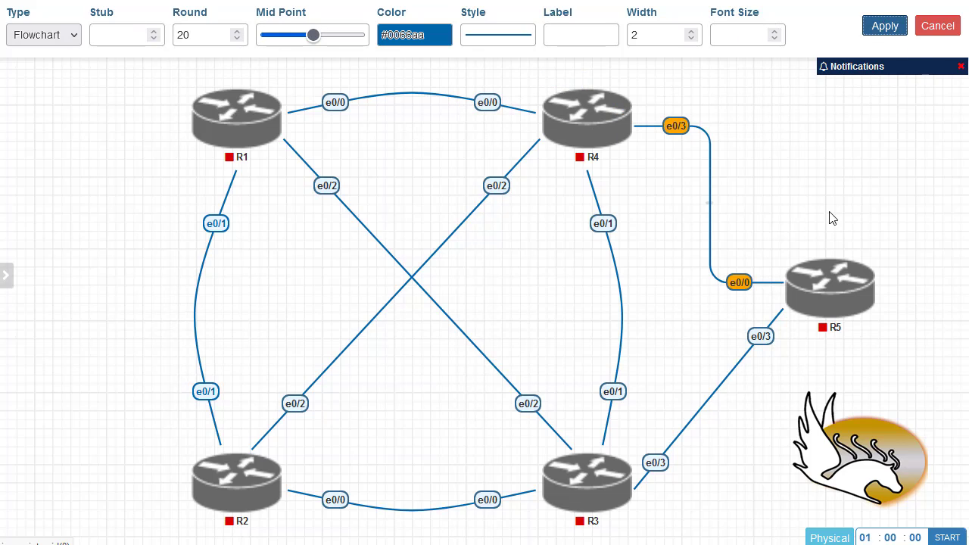
Make the R3 e0/3–R5 e0/3 link a Flowchart line with Round set to 20
right_click(761, 336)
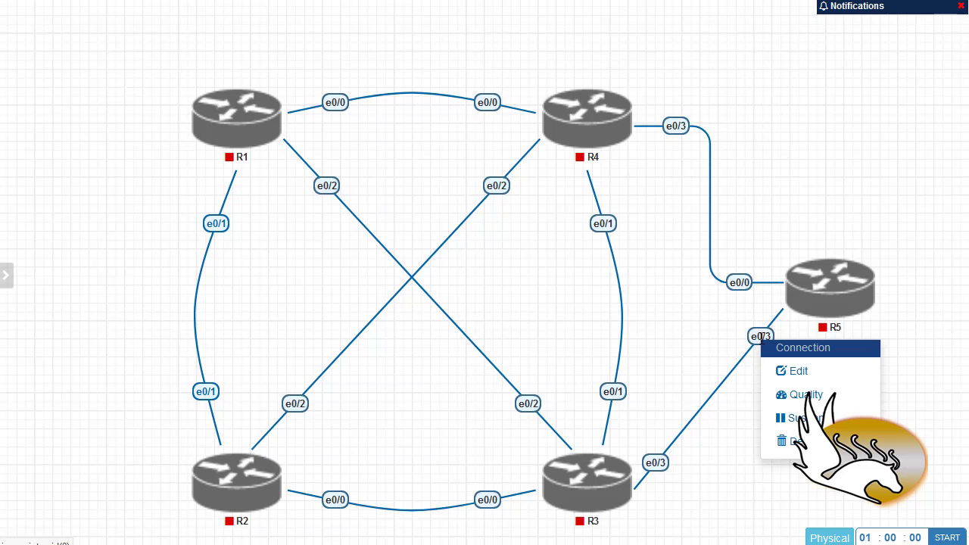
left_click(792, 371)
left_click(44, 35)
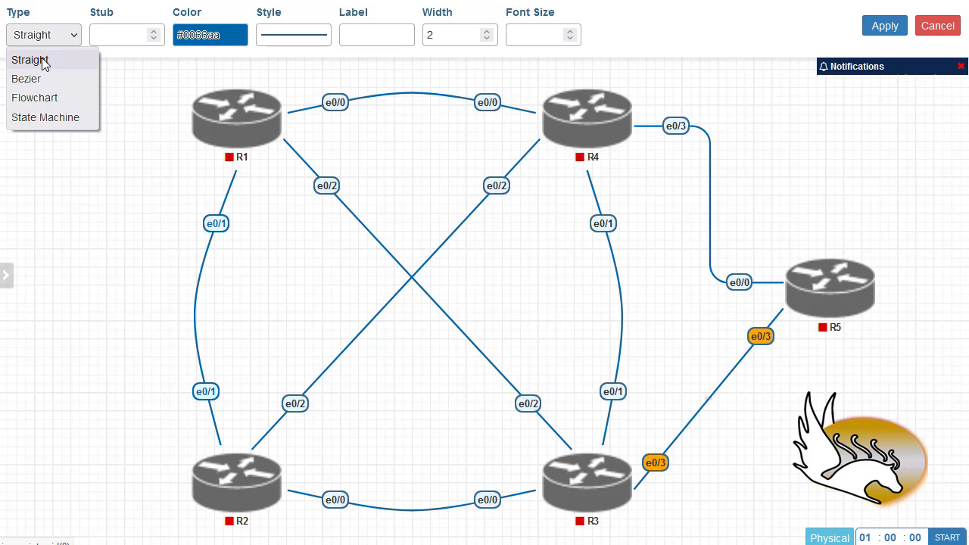
left_click(44, 98)
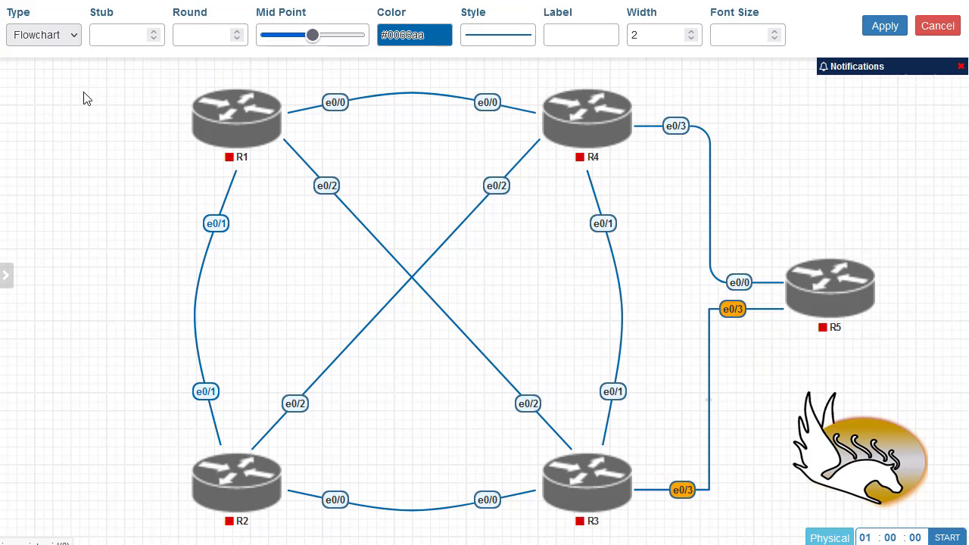
left_click(217, 38)
type("20")
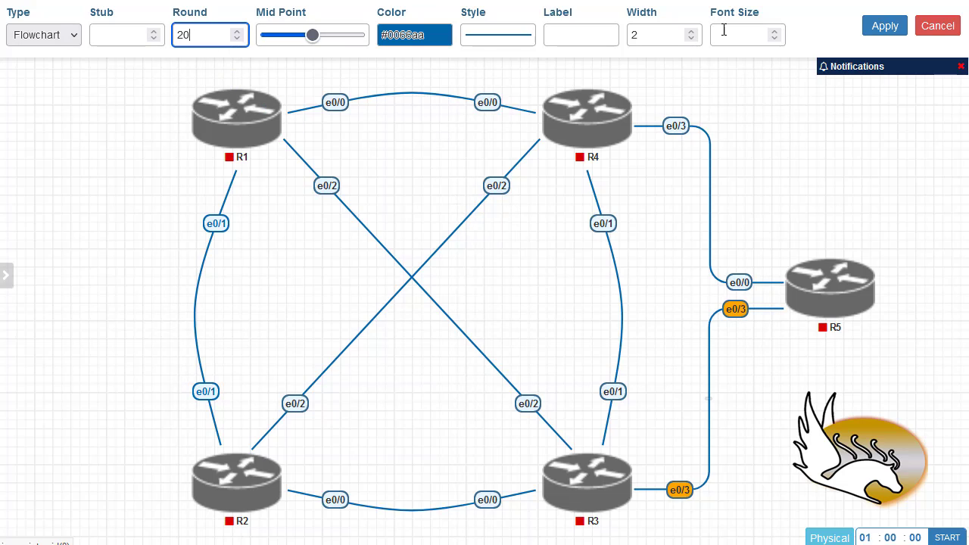
left_click(880, 36)
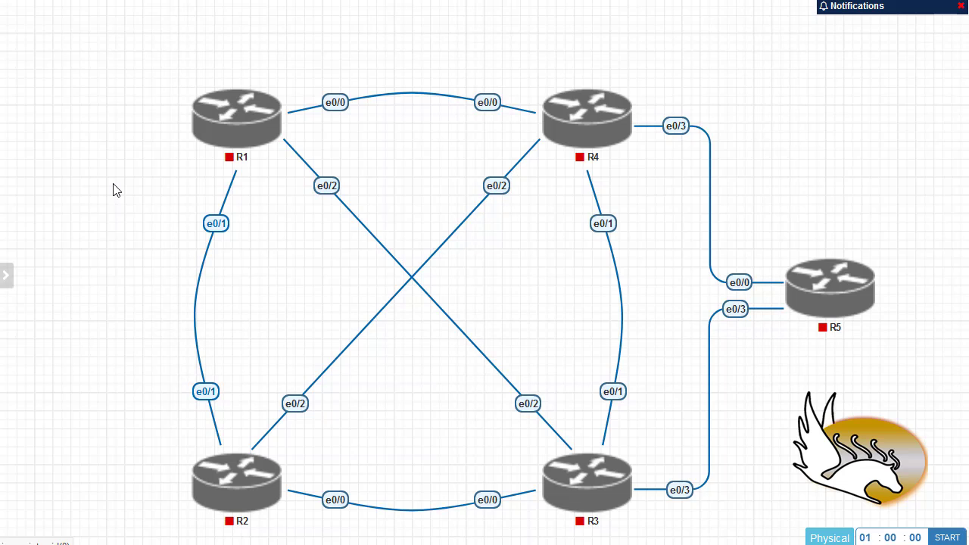
Add a text annotation near R1 with a rectangle shape stretched down toward R2
right_click(54, 23)
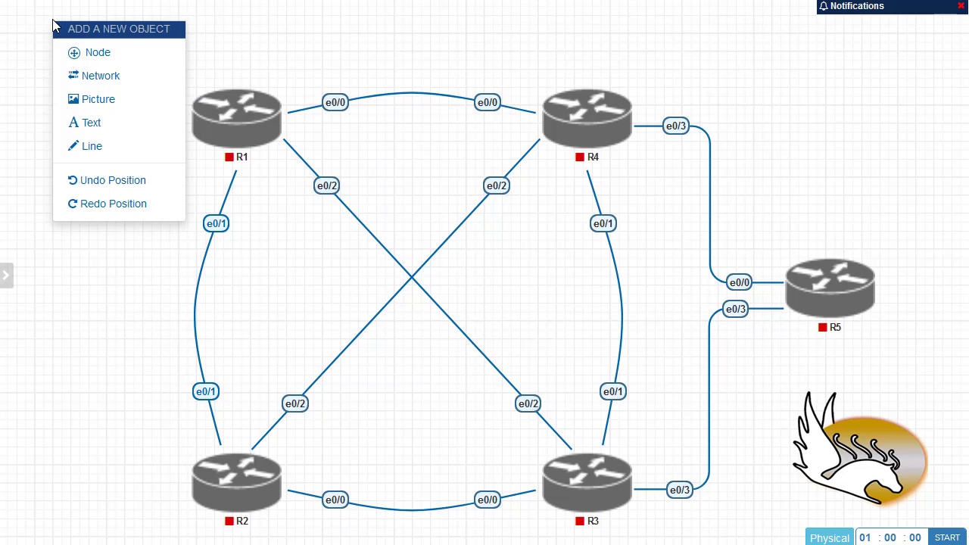
left_click(104, 124)
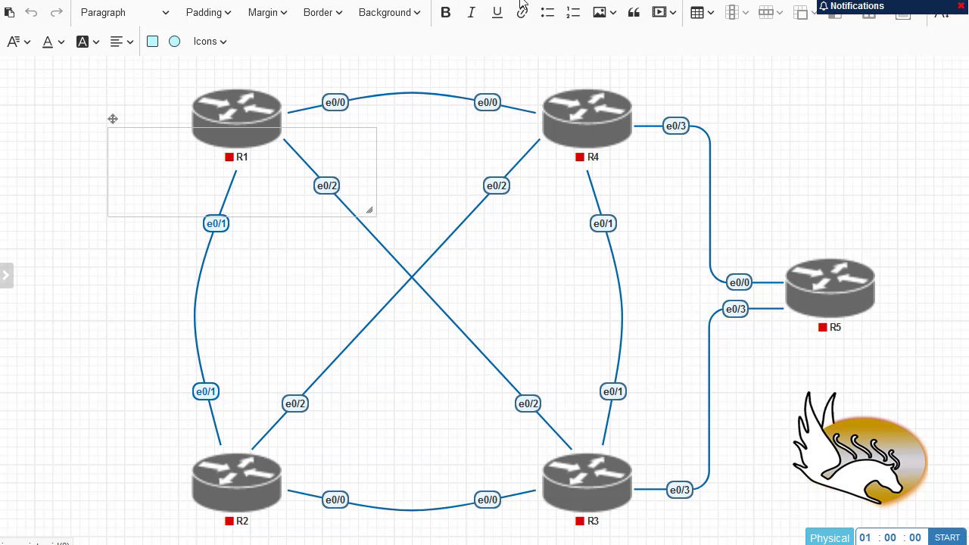
left_click(175, 43)
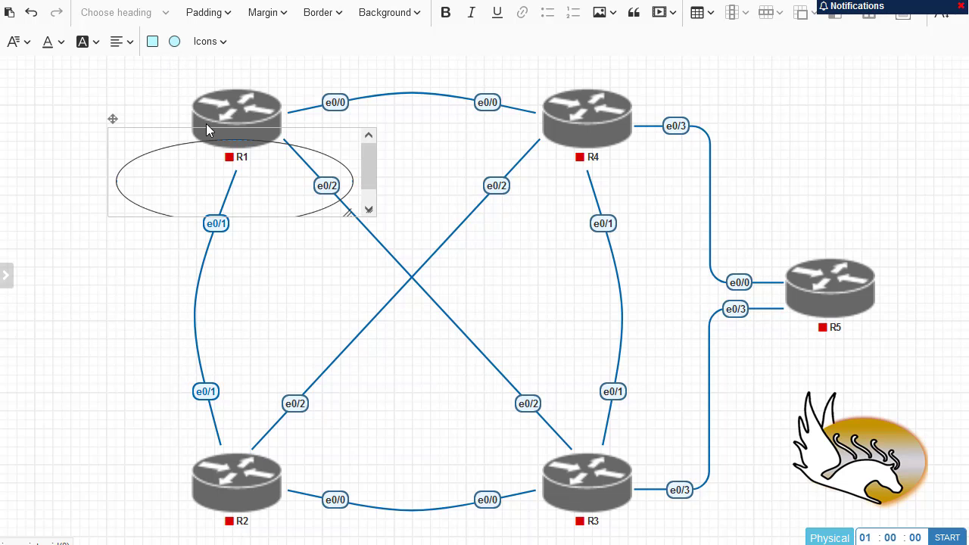
left_click(153, 42)
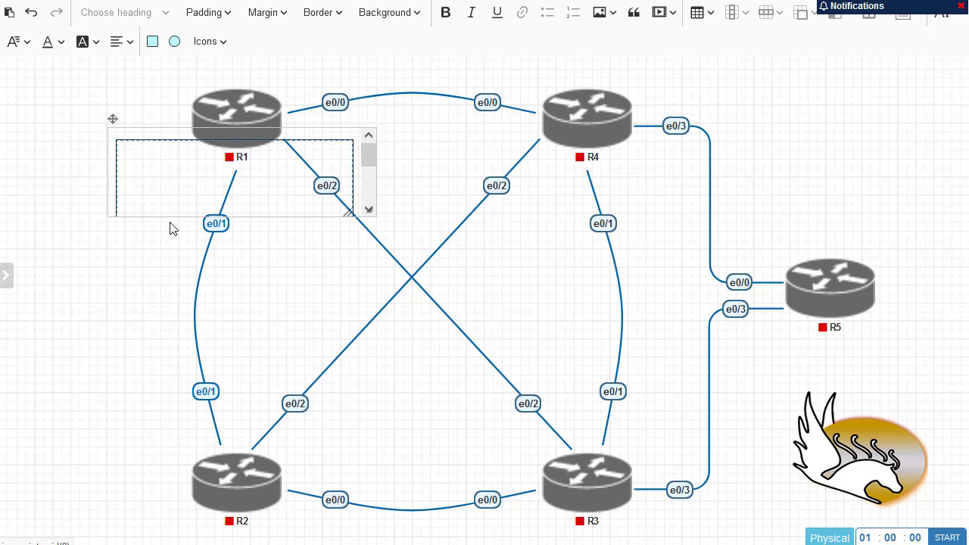
left_click_drag(367, 214, 396, 341)
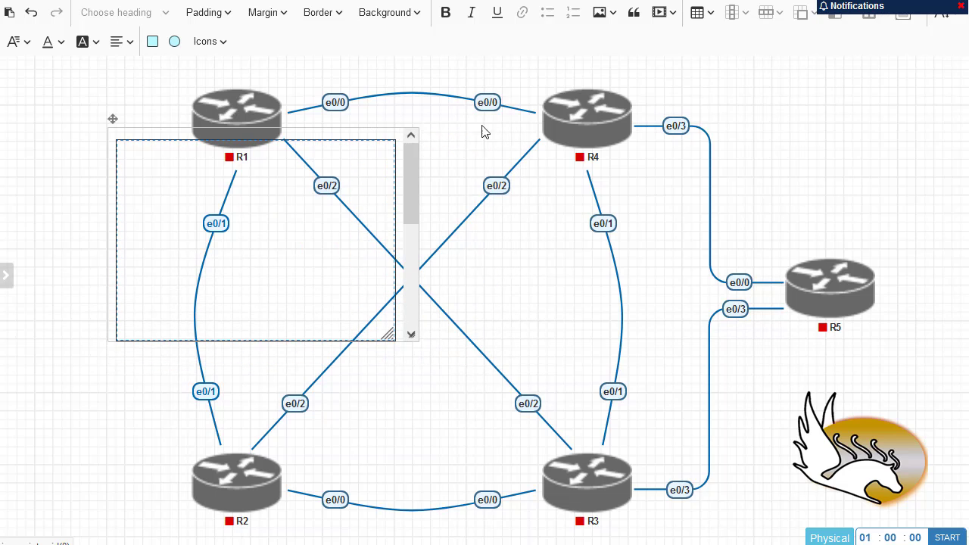
Dismiss the notifications panel and briefly check the annotation's border settings
left_click(959, 6)
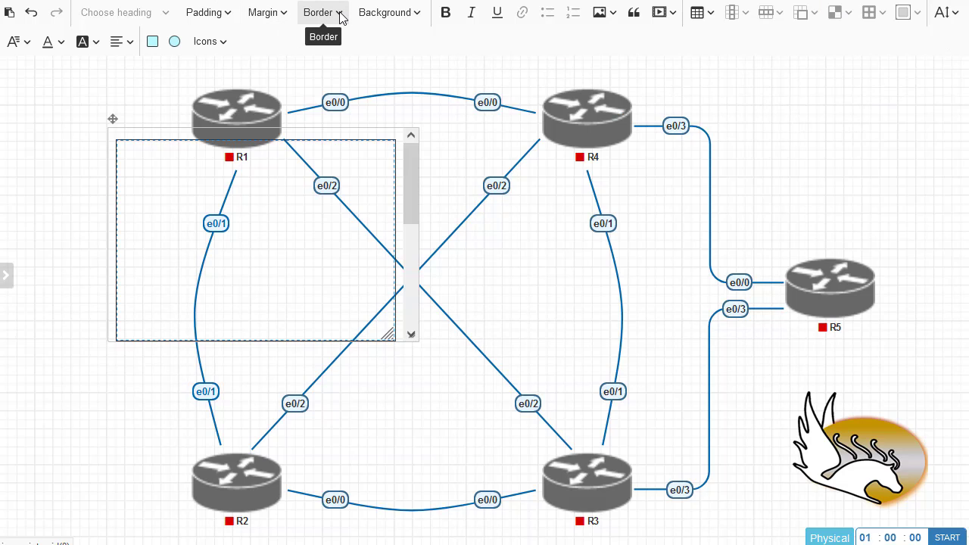
left_click(340, 14)
left_click(341, 13)
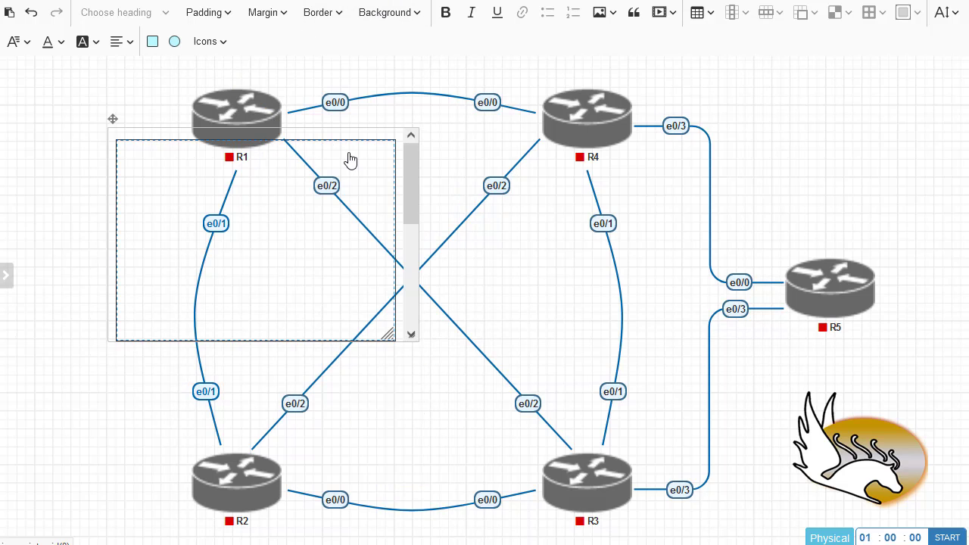
Fill the rectangle with the teal swatch at alpha 50
left_click(416, 21)
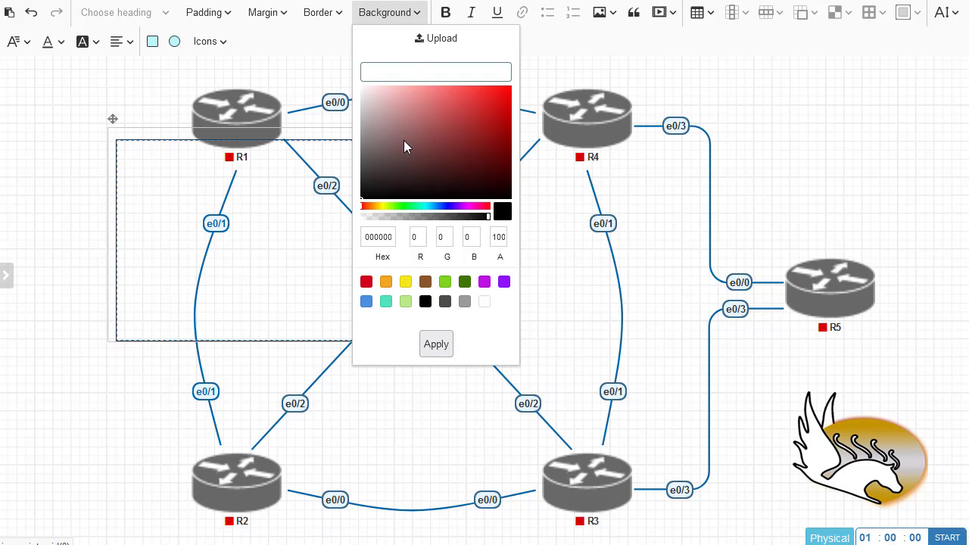
left_click(386, 303)
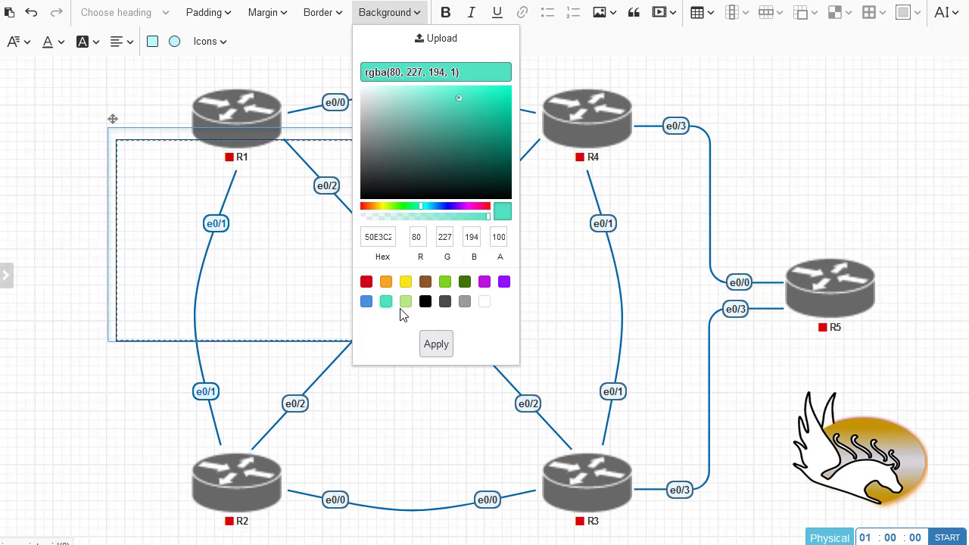
left_click(488, 218)
left_click(420, 218)
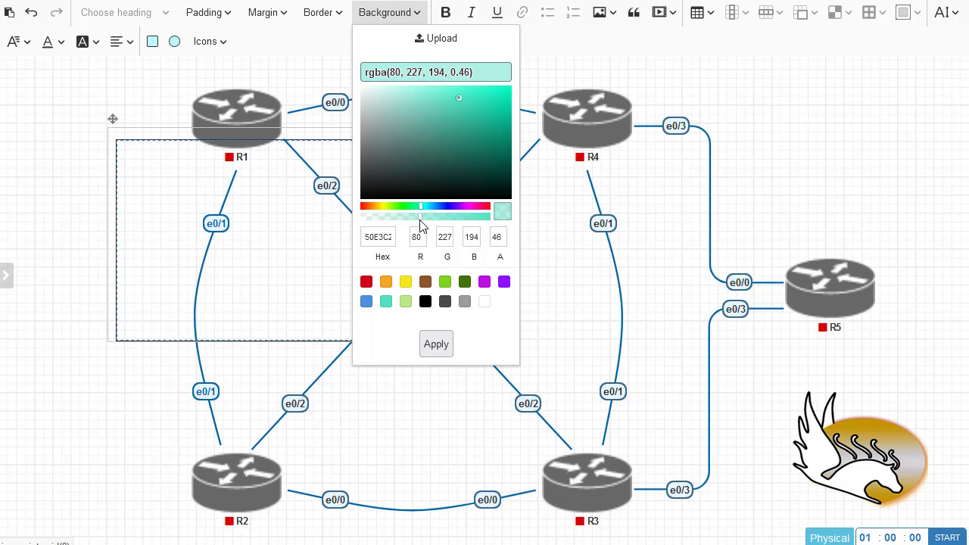
left_click(488, 218)
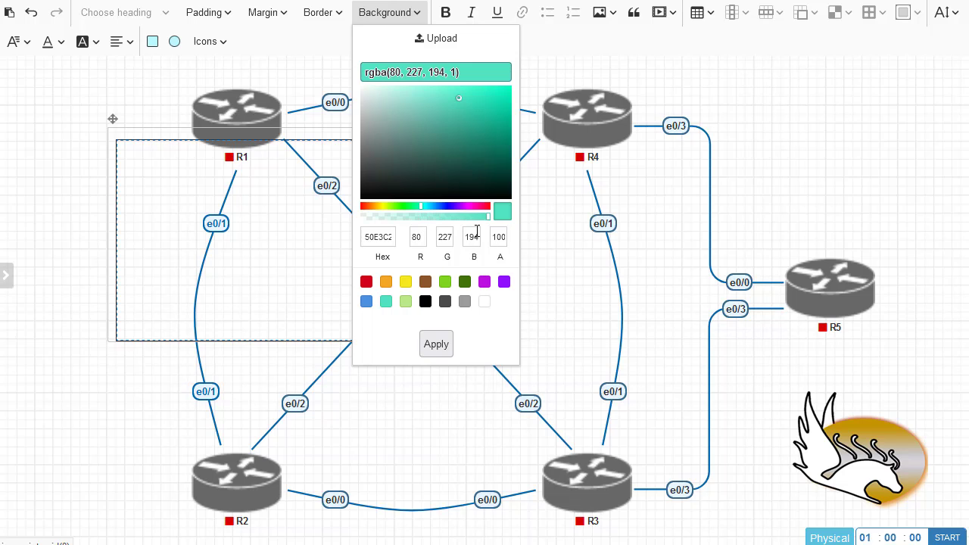
double_click(498, 237)
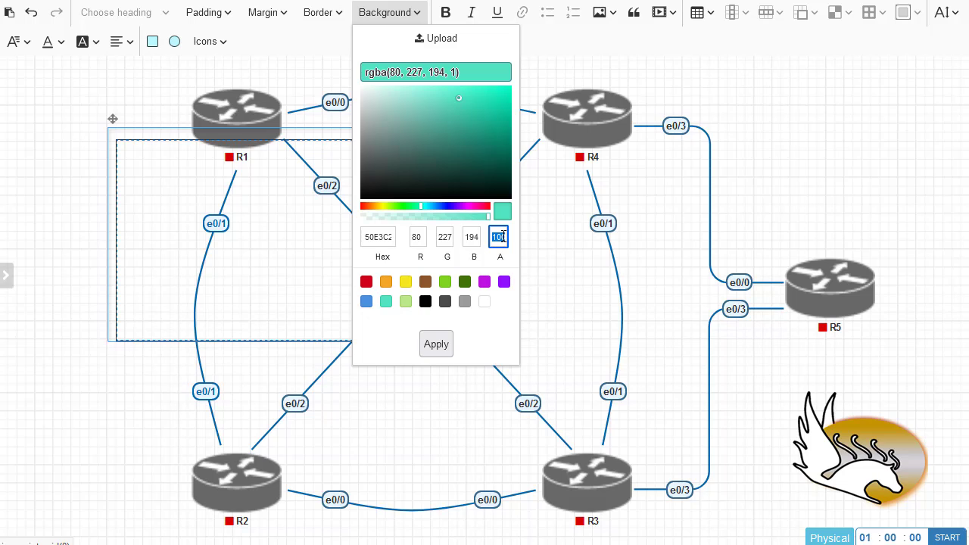
type("50")
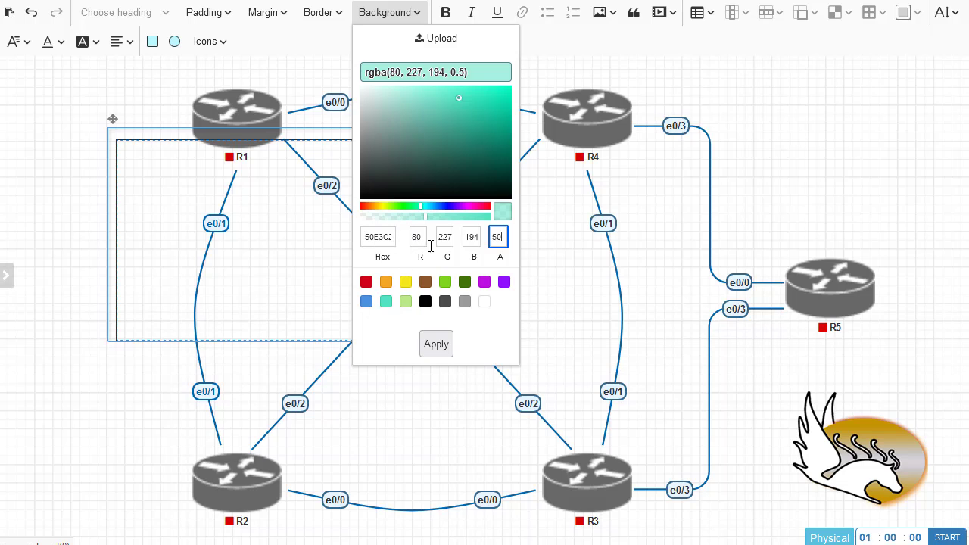
left_click(431, 342)
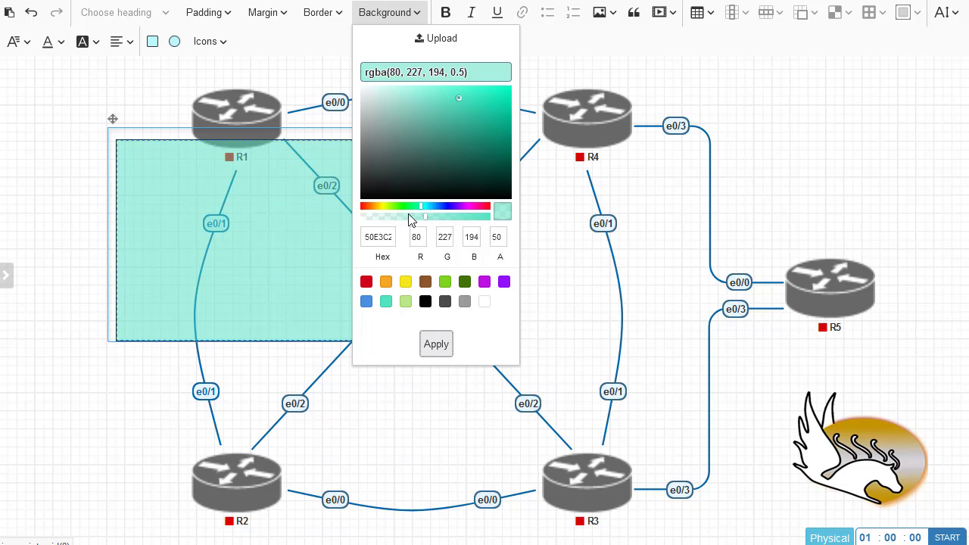
Raise the teal fill's alpha to 100 so it is fully opaque
left_click_drag(429, 219, 470, 219)
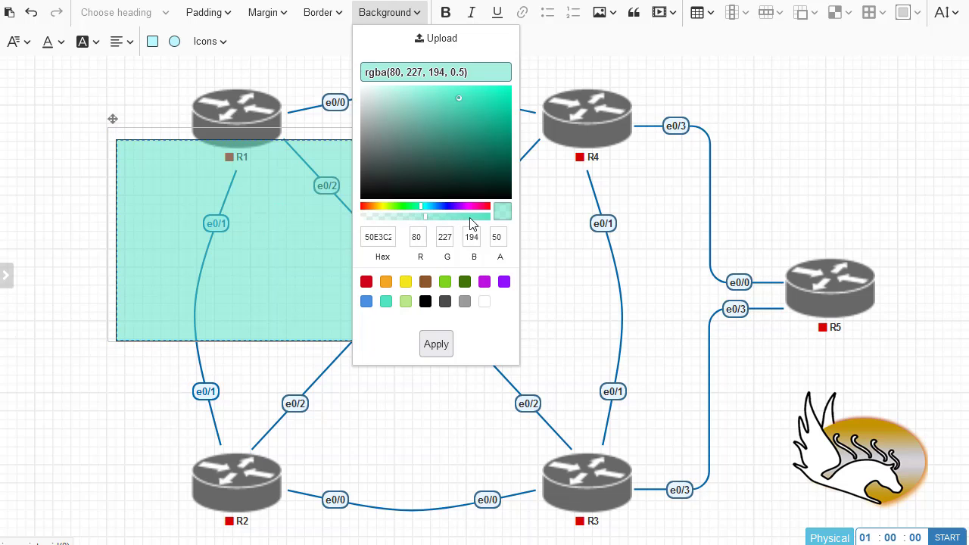
left_click(498, 238)
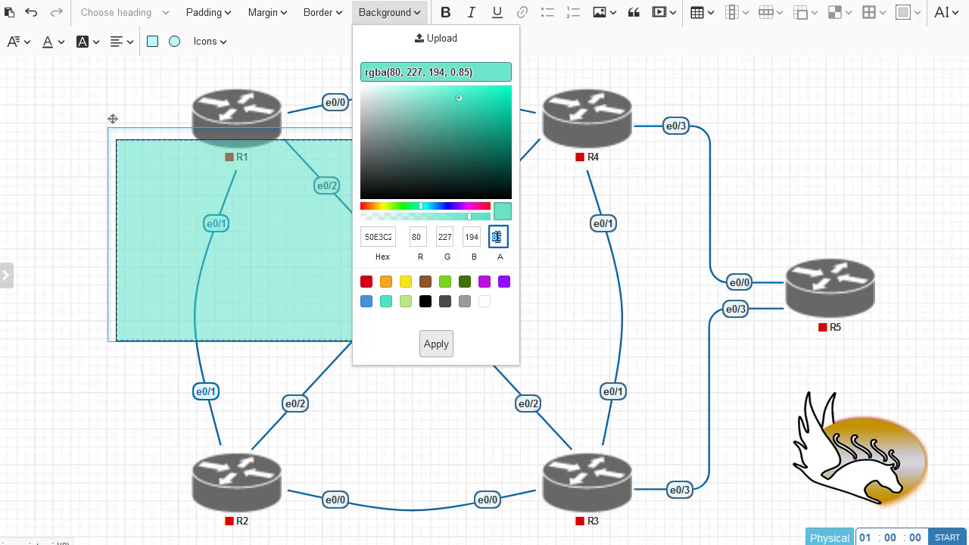
type("100")
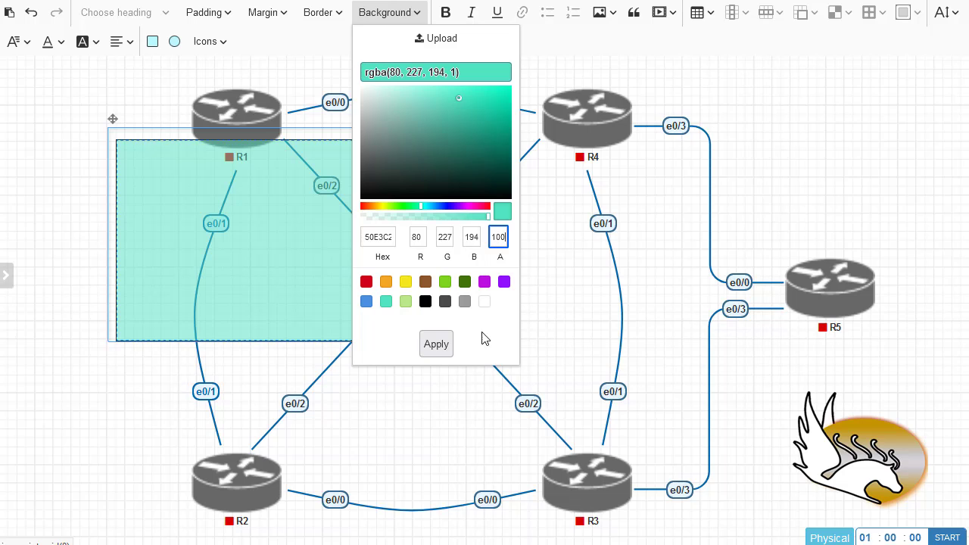
left_click(445, 345)
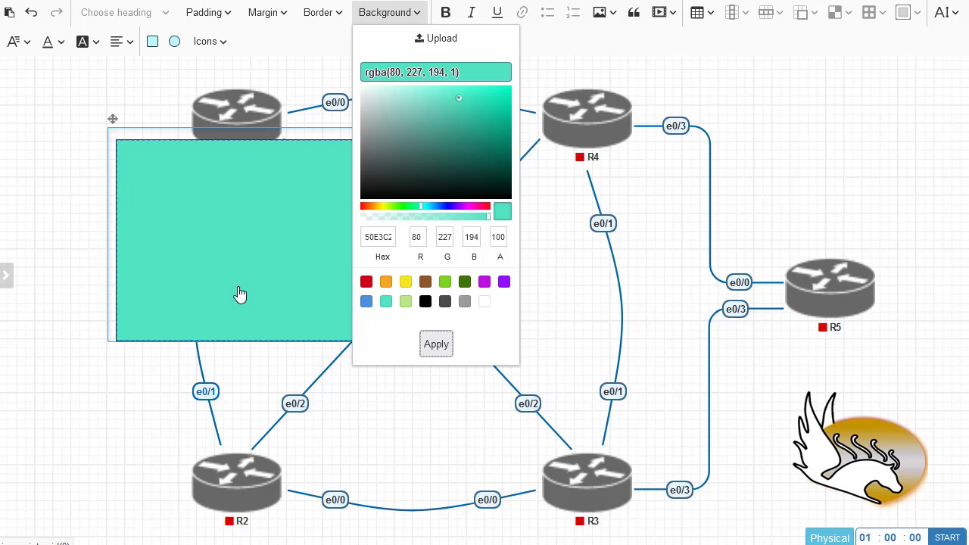
Send the teal rectangle to the back, behind R1 and its links
left_click(68, 264)
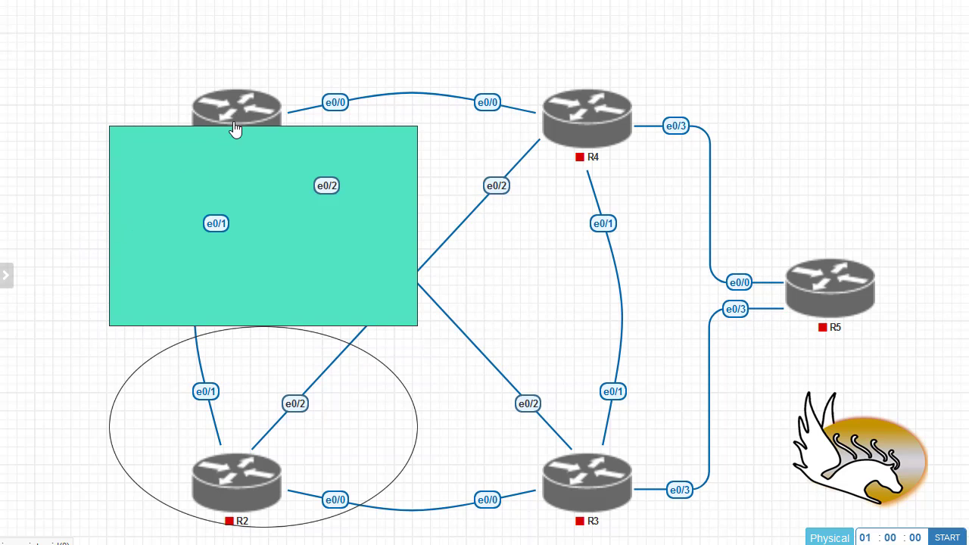
right_click(133, 172)
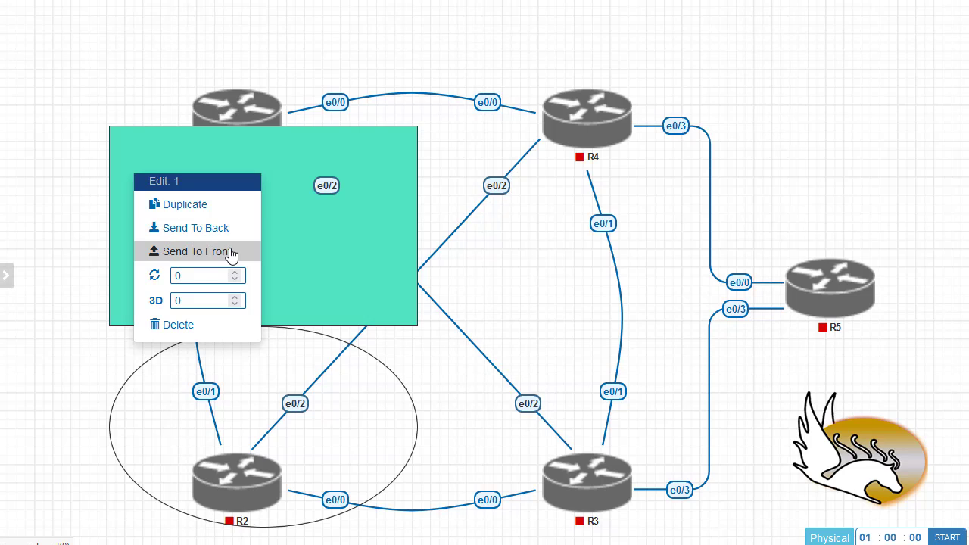
left_click(194, 228)
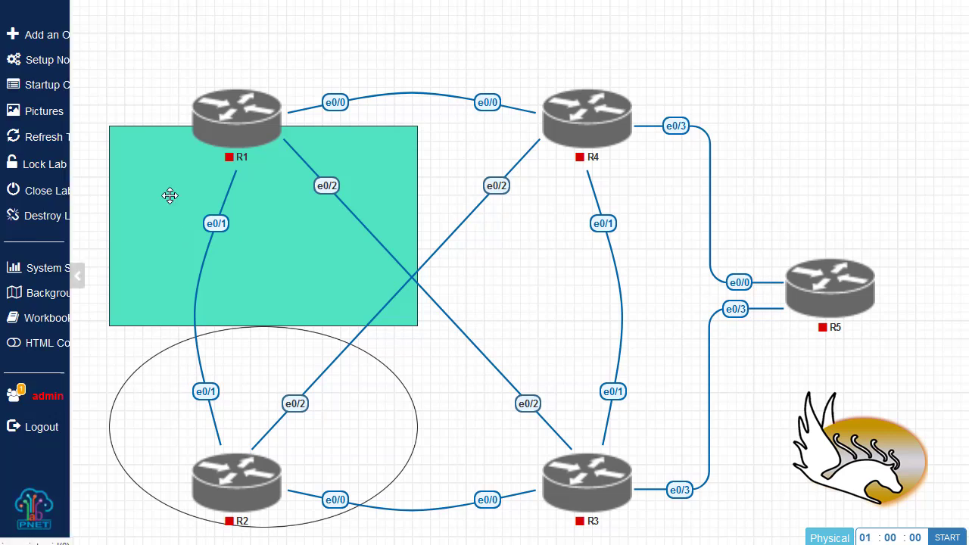
Move the rectangle and ellipse up-left, then request deletion of the ellipse annotation
left_click_drag(136, 147, 90, 87)
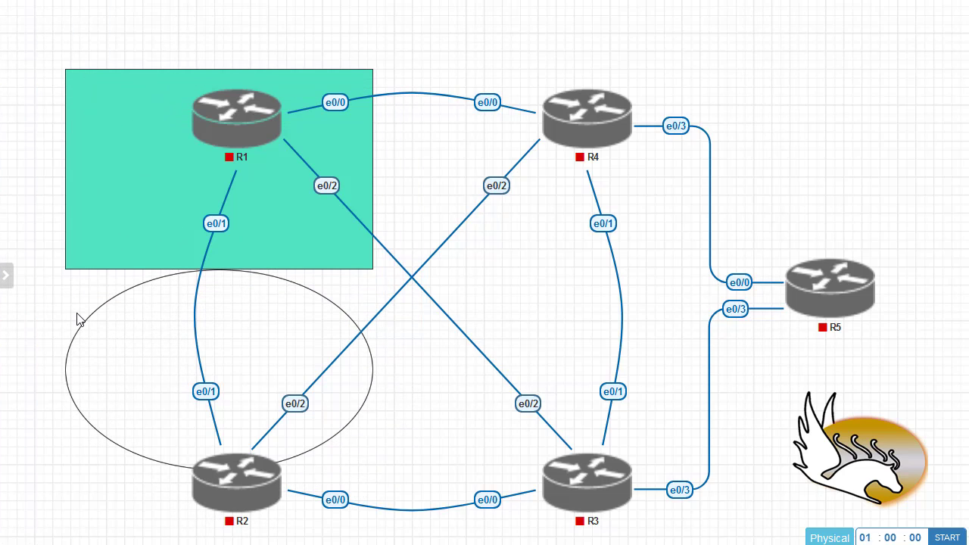
right_click(95, 314)
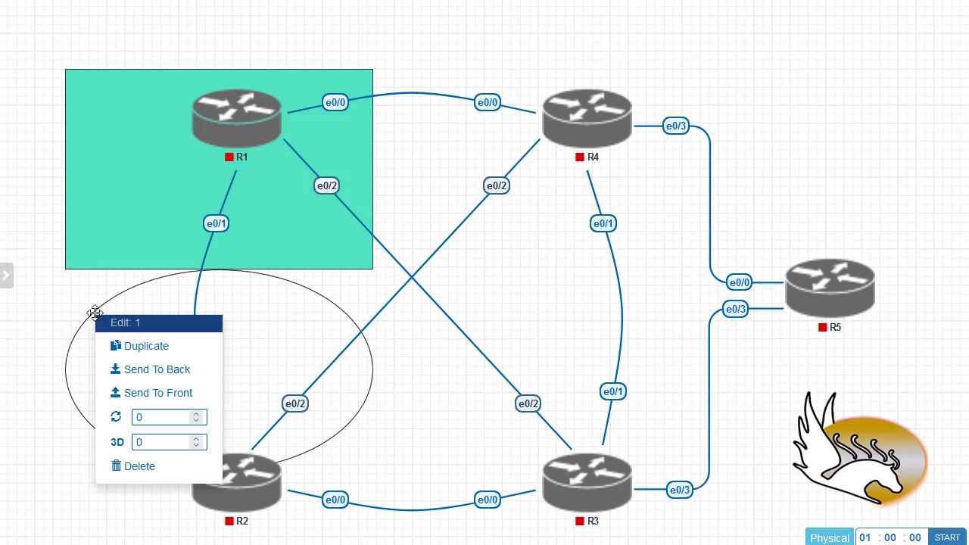
left_click(150, 466)
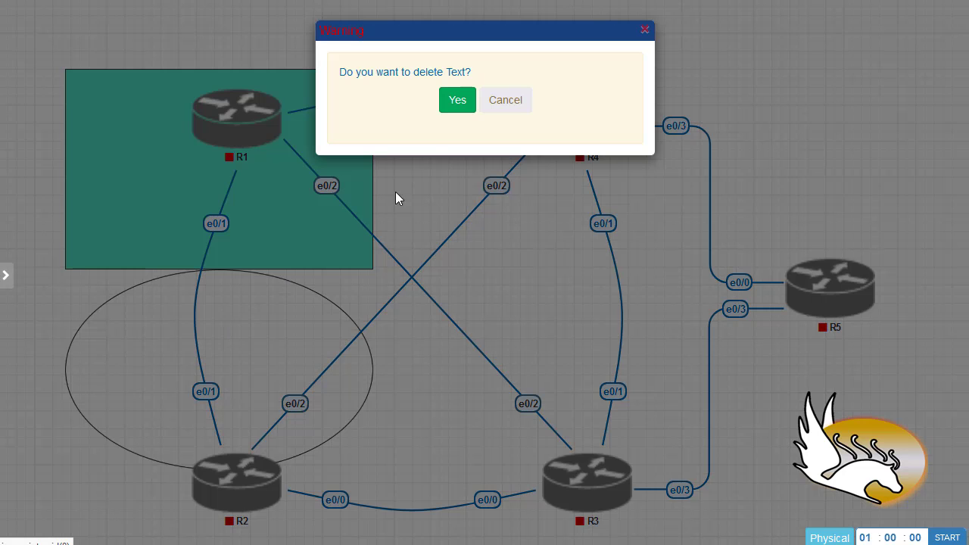